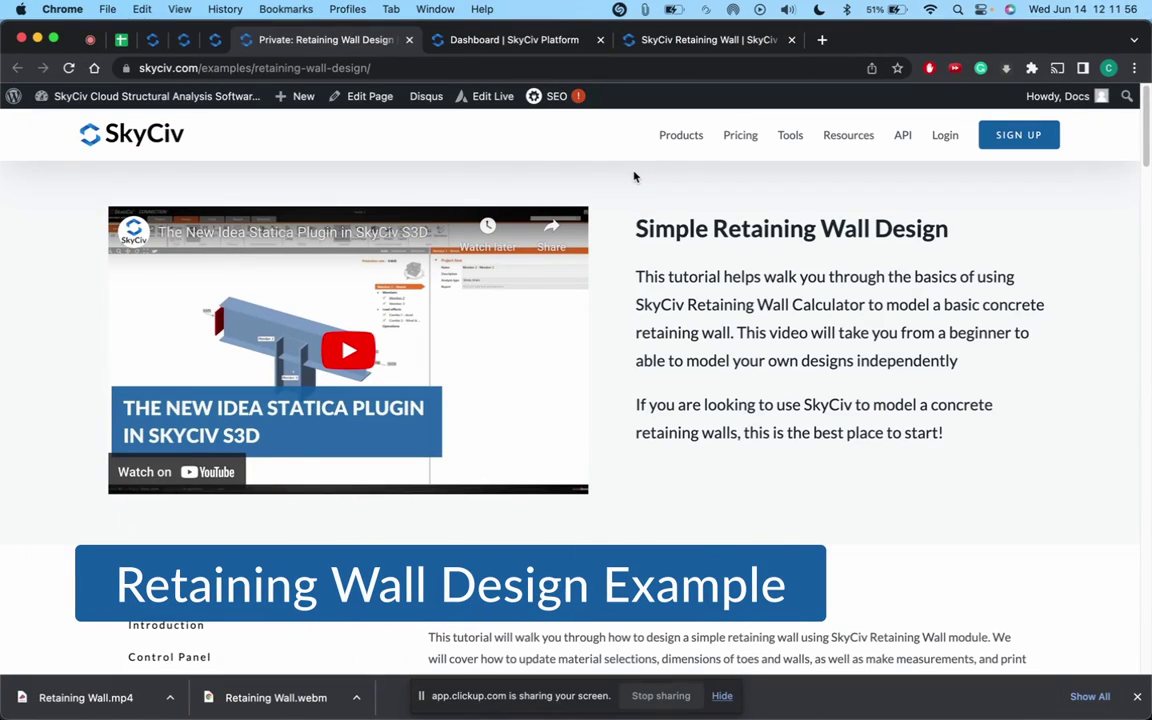
- Skim the retaining wall tutorial's Introduction and Control Panel sections, then go to the SkyCiv Platform dashboard
scroll(82, 468, down, 5)
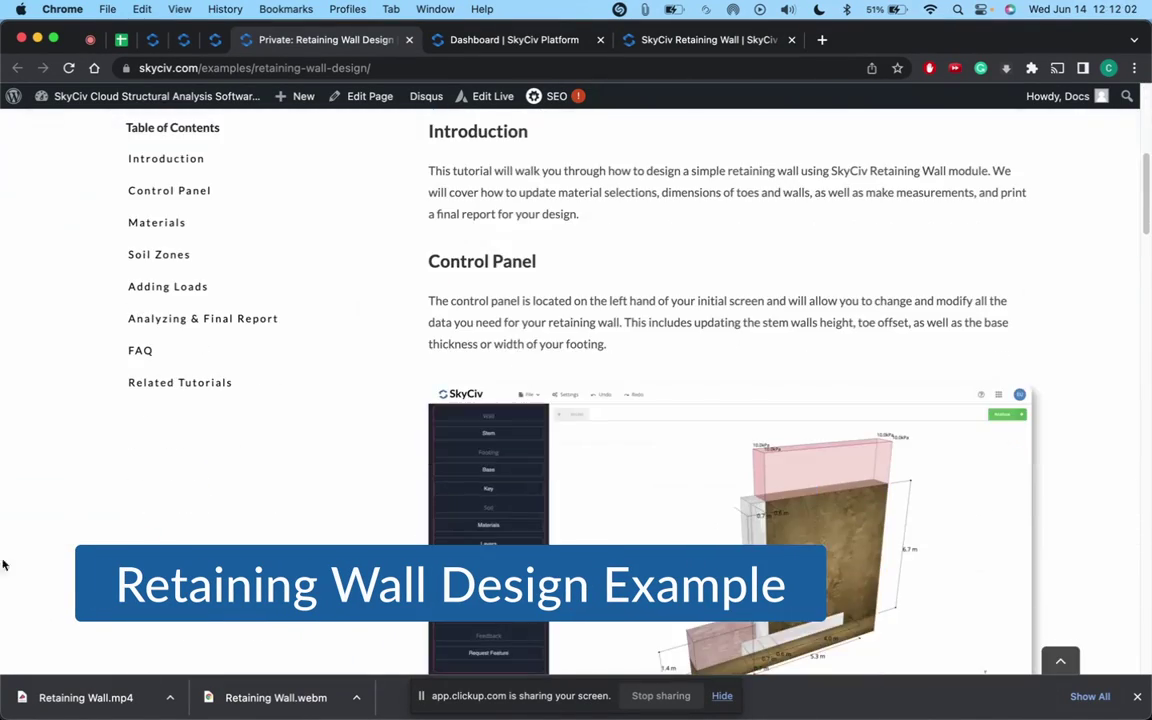
scroll(40, 339, up, 4)
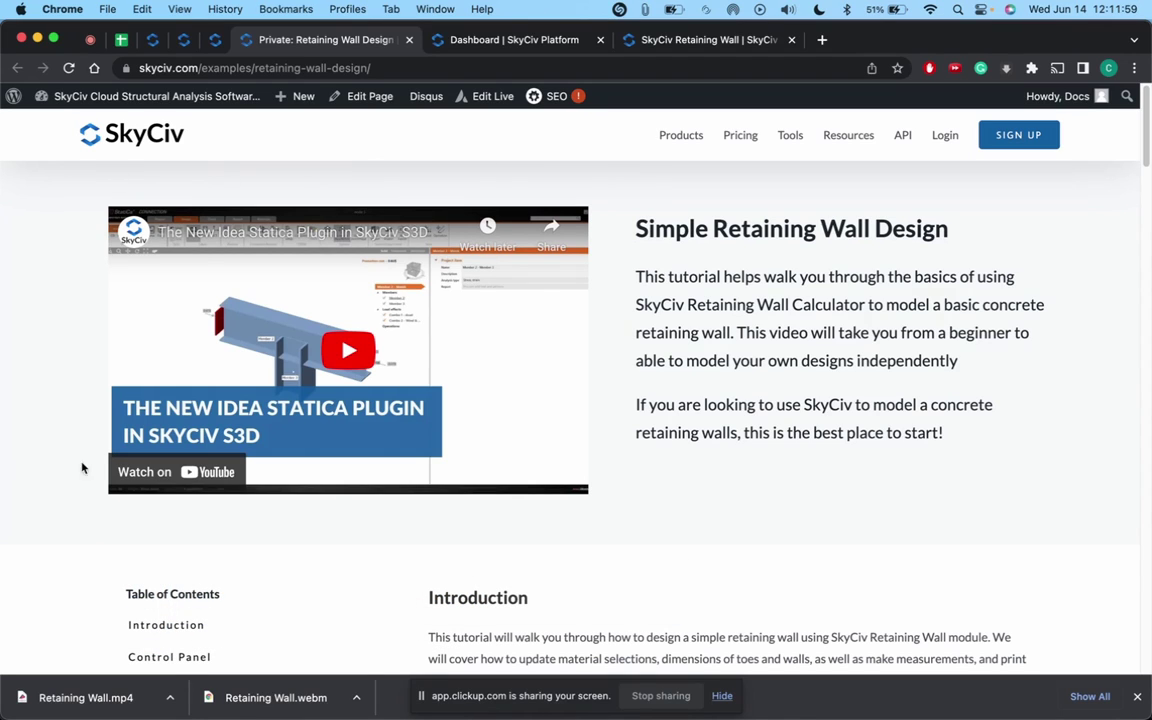
scroll(82, 468, down, 5)
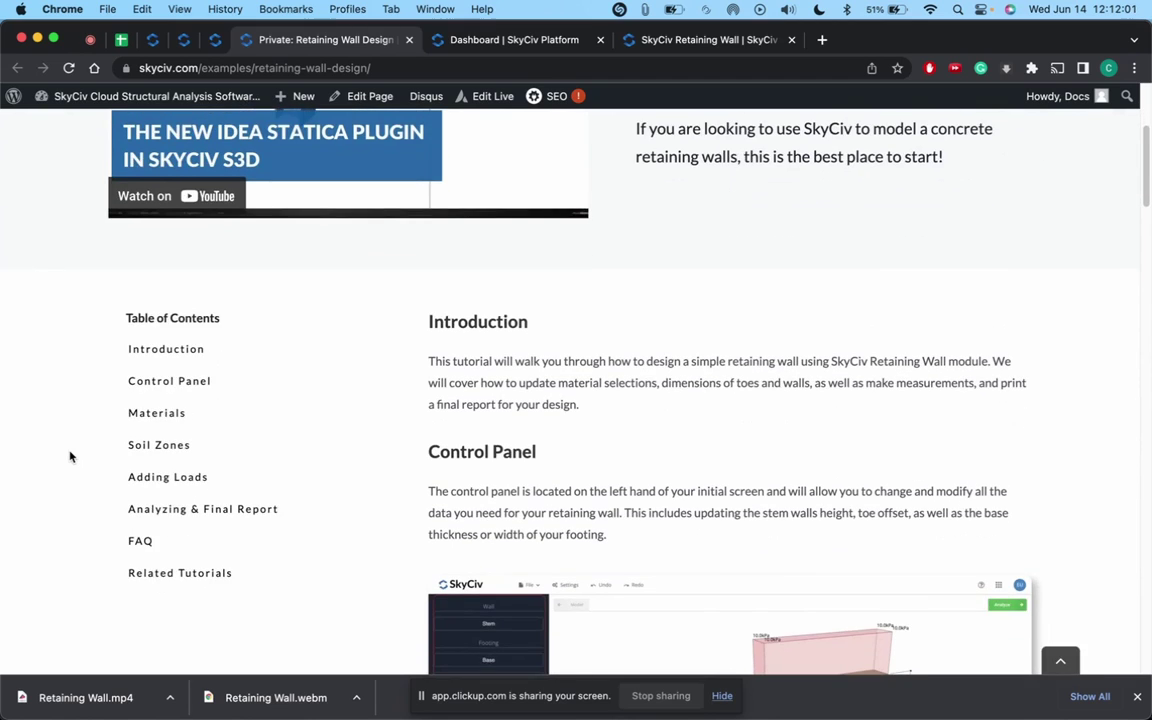
scroll(70, 457, down, 4)
scroll(39, 337, up, 9)
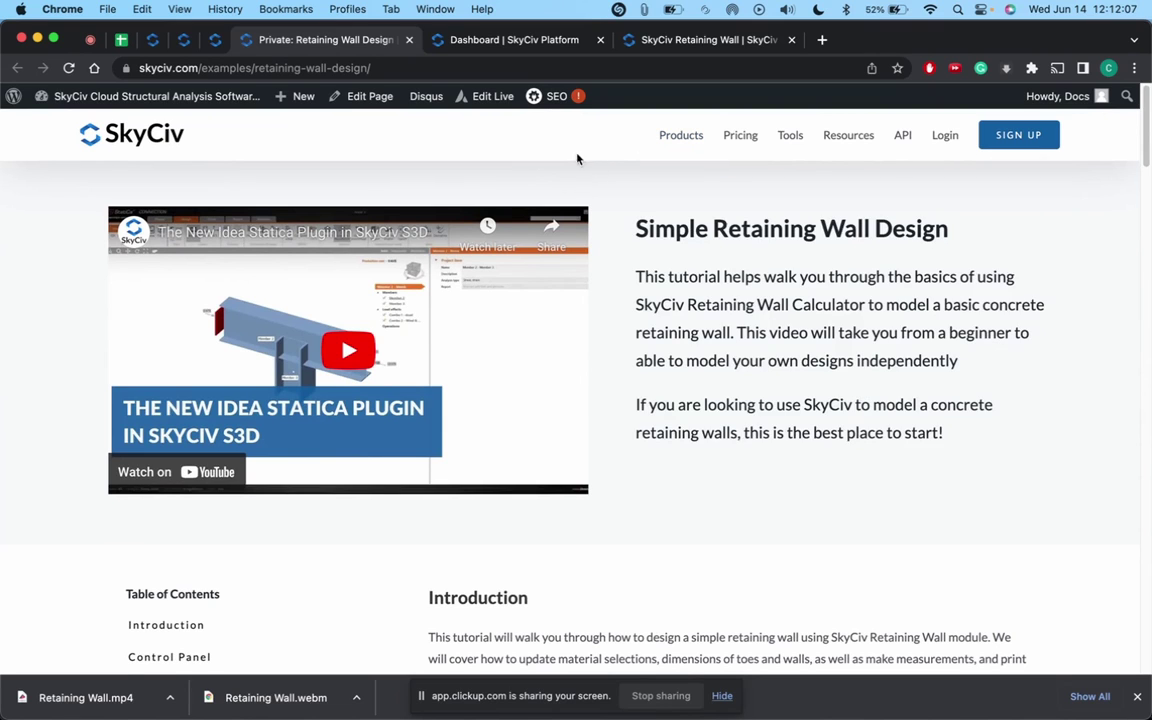
click(484, 40)
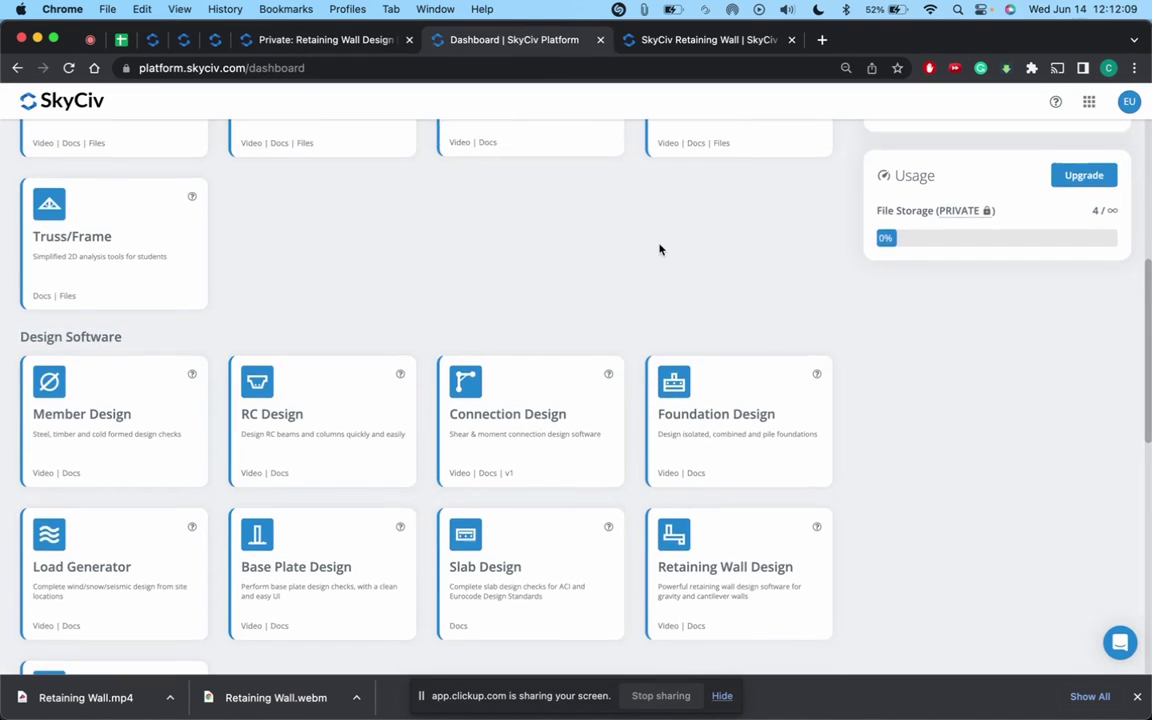
- Launch Retaining Wall Design from the dashboard and rotate the default cantilever wall front-on
scroll(659, 249, up, 5)
scroll(659, 249, down, 5)
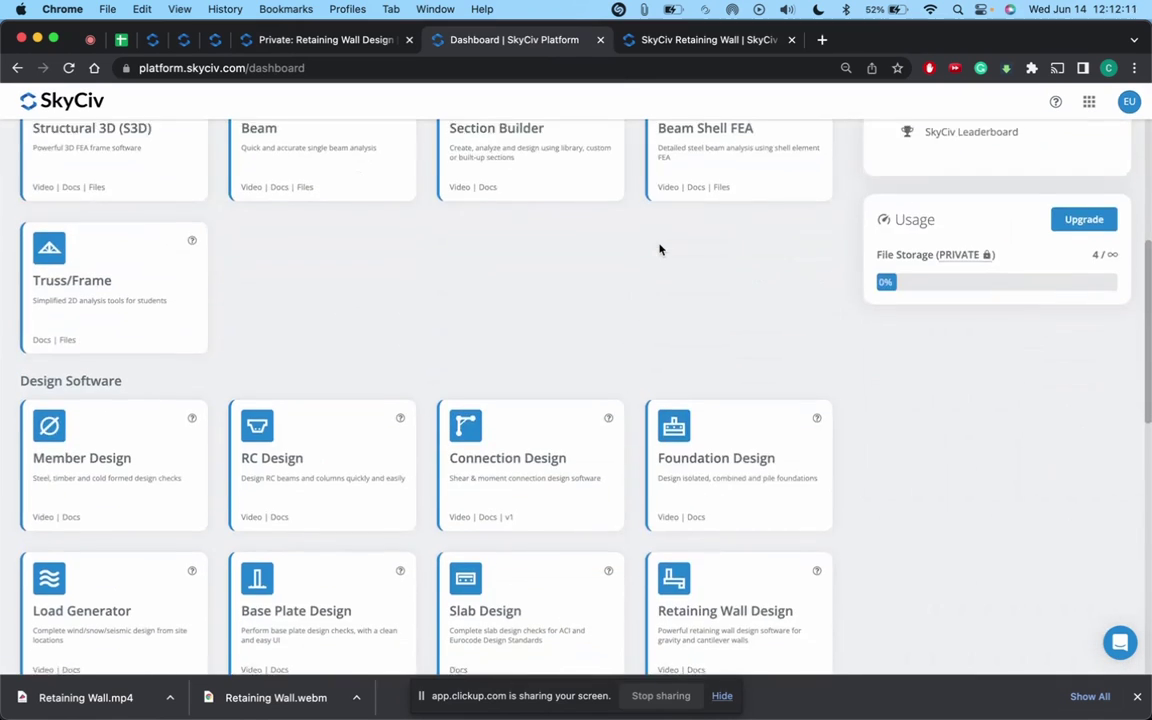
scroll(659, 249, down, 1)
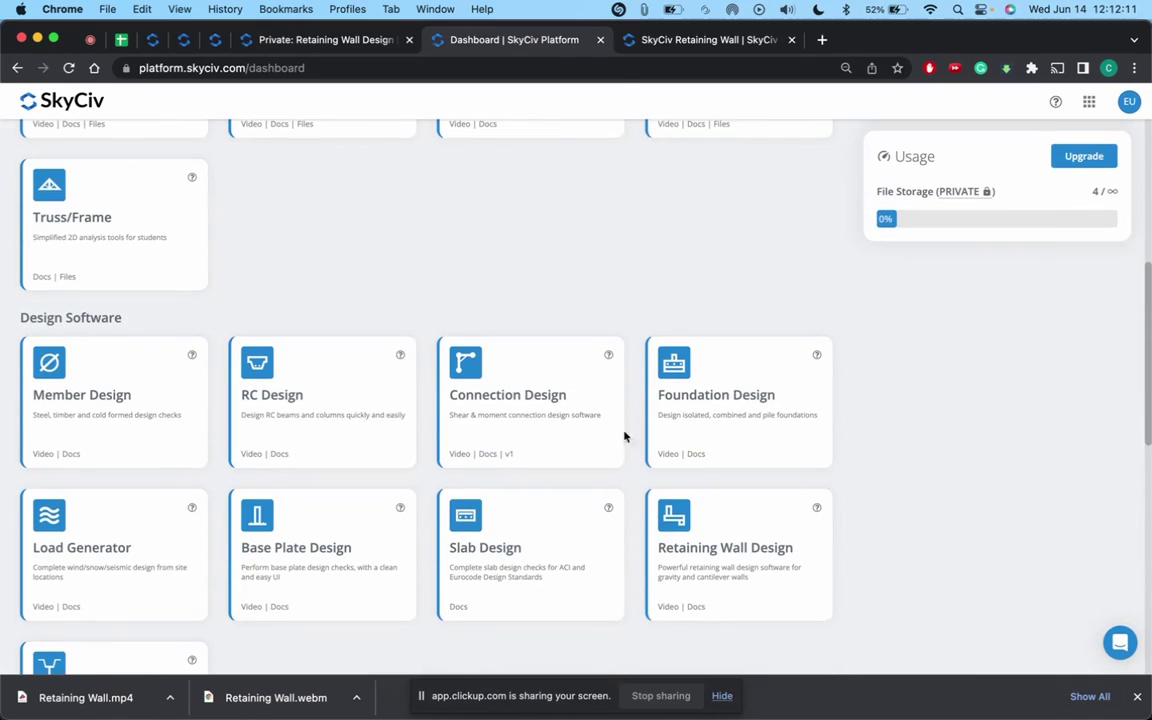
click(714, 551)
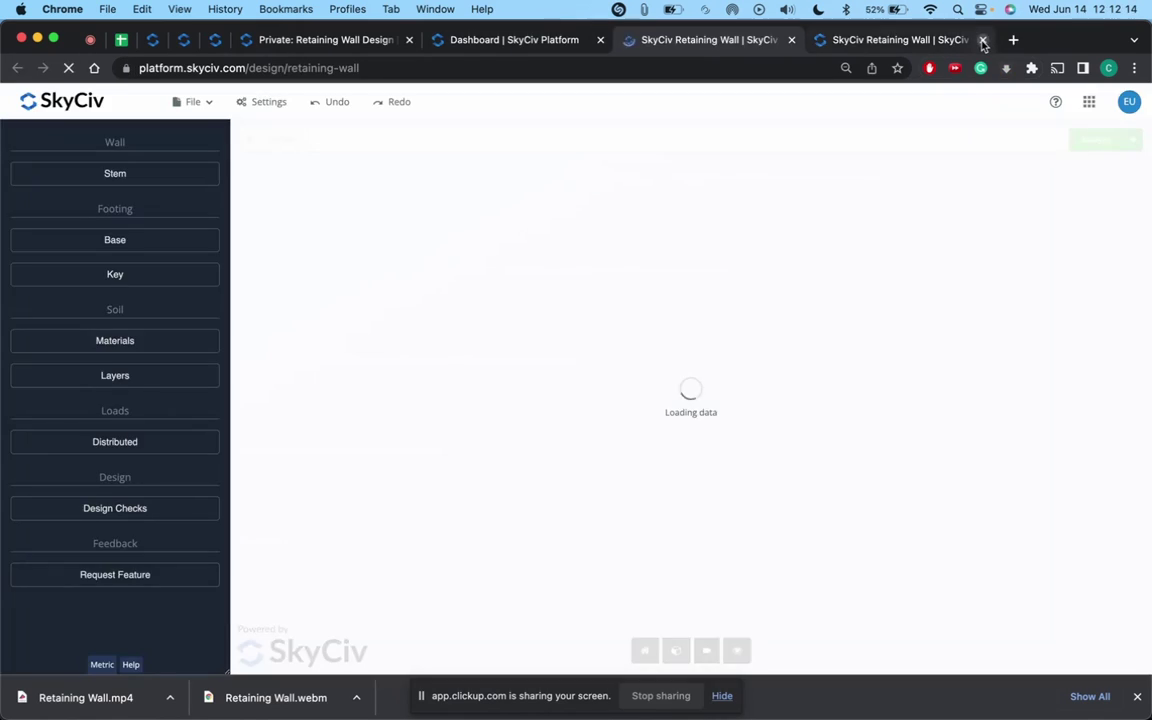
click(984, 40)
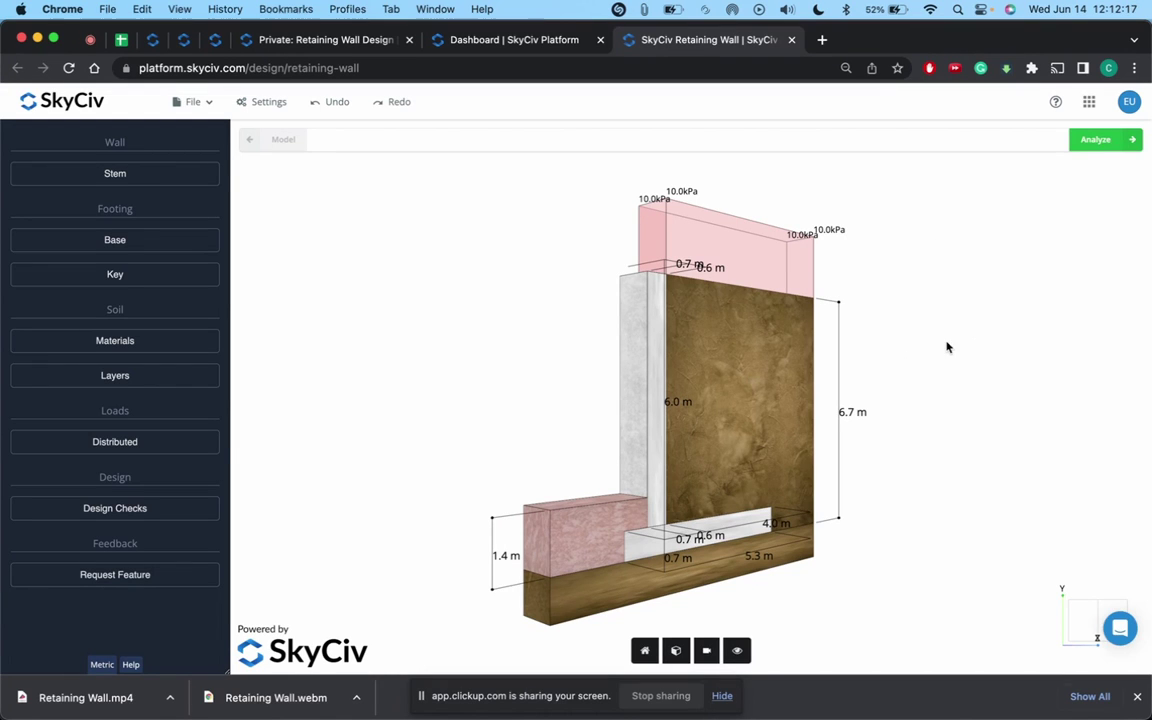
drag(949, 345, 646, 290)
- Scroll the tutorial down to the Control Panel section's app screenshot, then return to the wall app
click(325, 40)
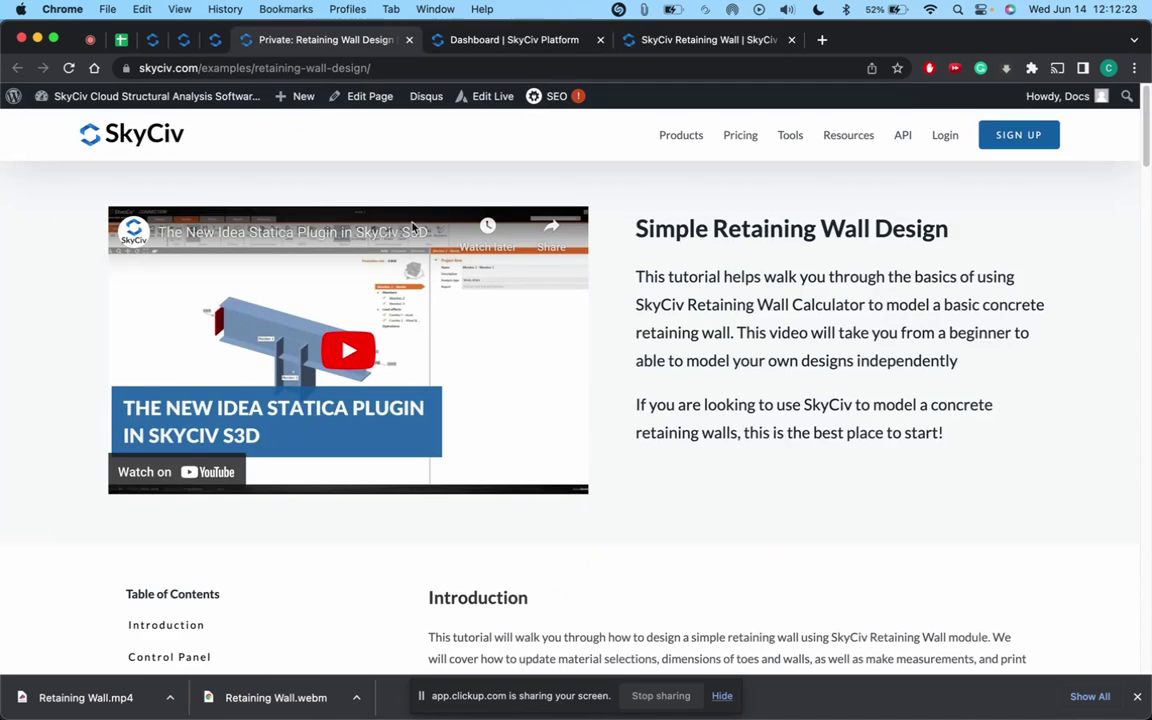
scroll(579, 391, down, 3)
scroll(380, 401, down, 2)
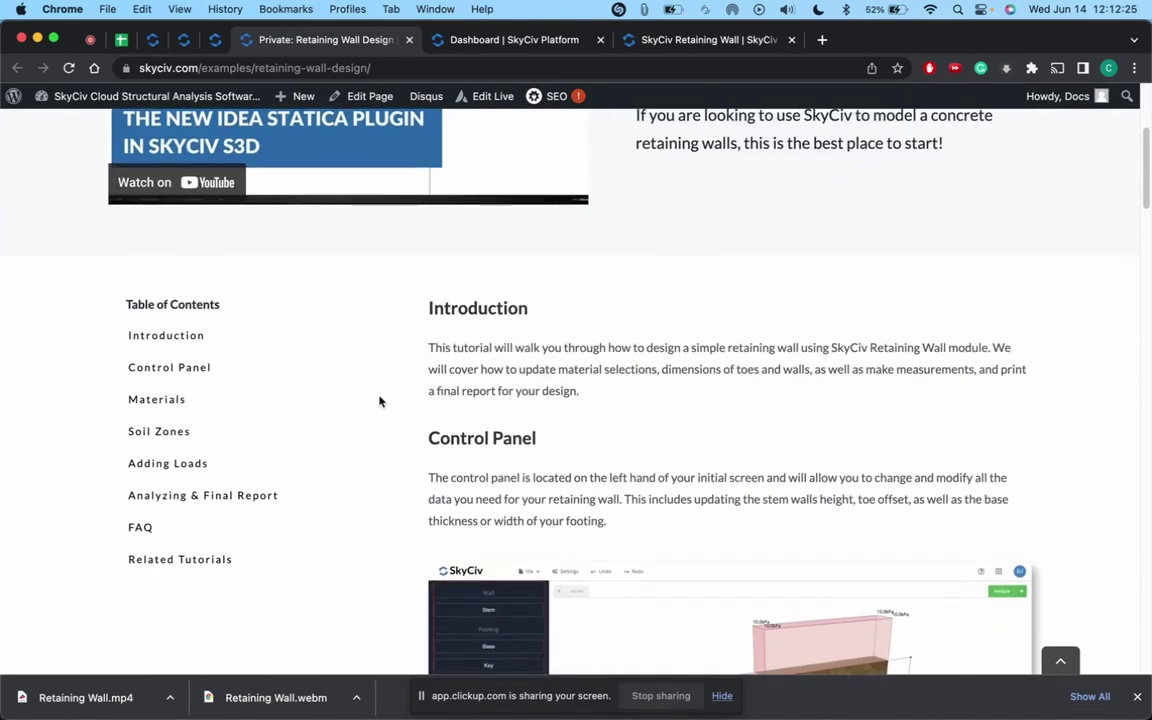
scroll(385, 430, down, 3)
scroll(390, 460, down, 1)
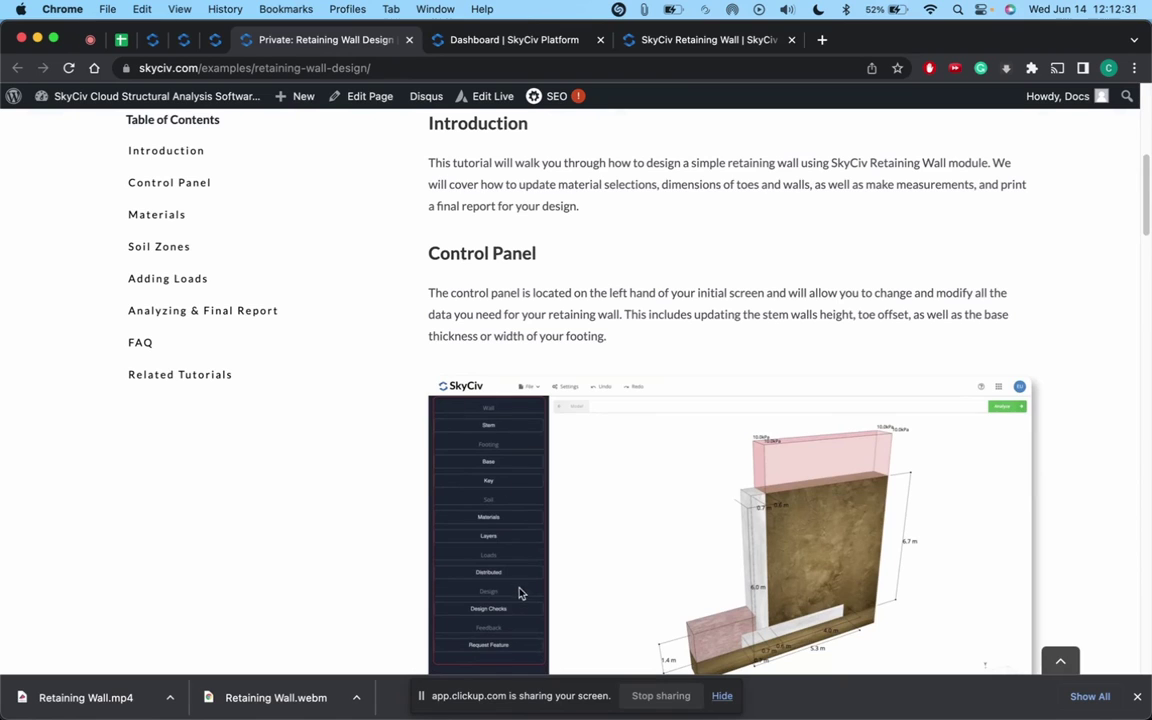
scroll(516, 585, down, 1)
scroll(516, 585, down, 1)
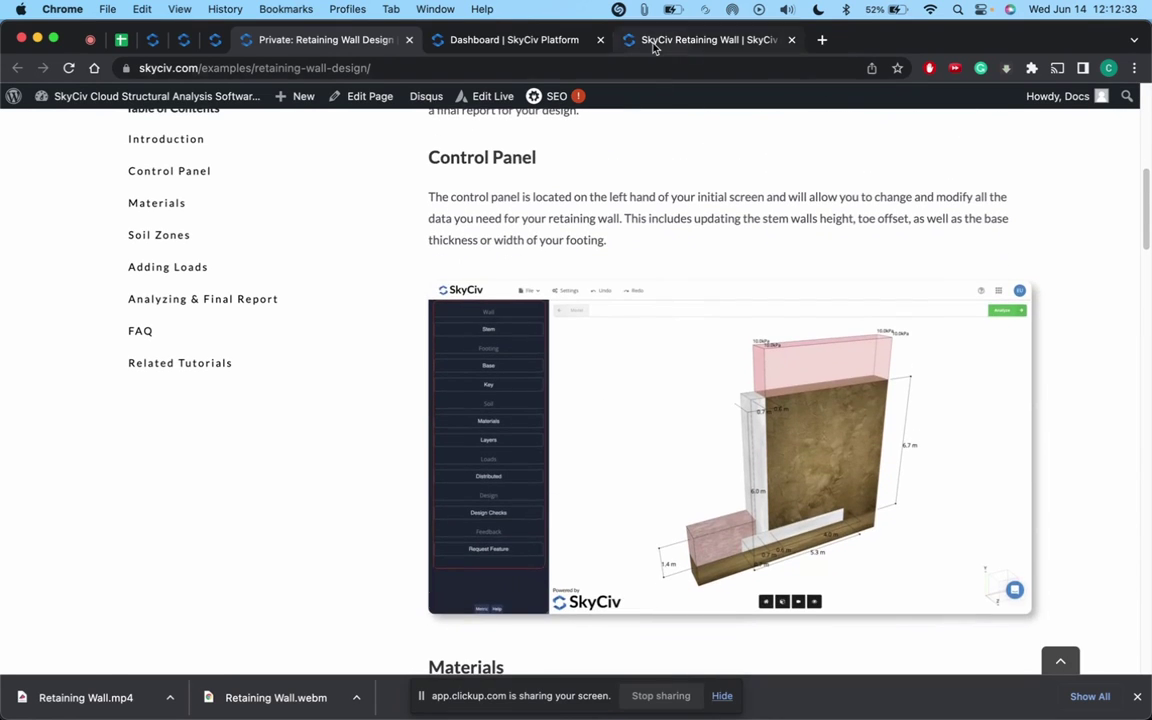
click(585, 42)
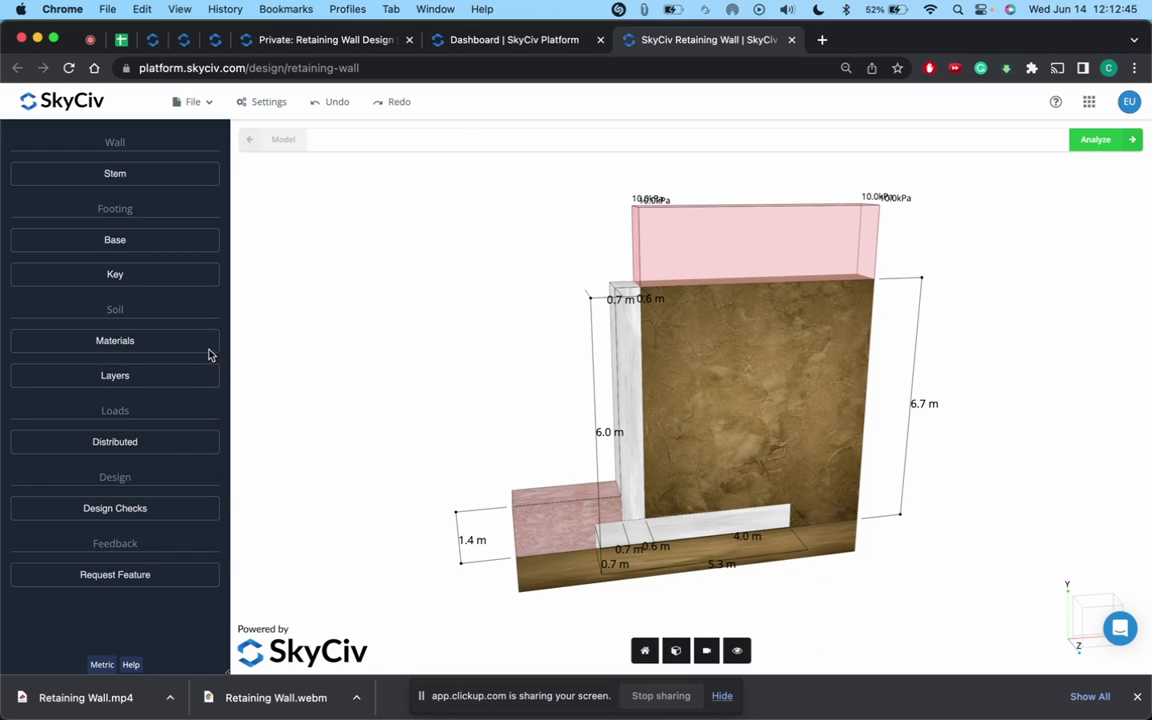
- Show the Stem panel with offset 0.7 m, bottom width 0.6 m, height 6 m
click(141, 174)
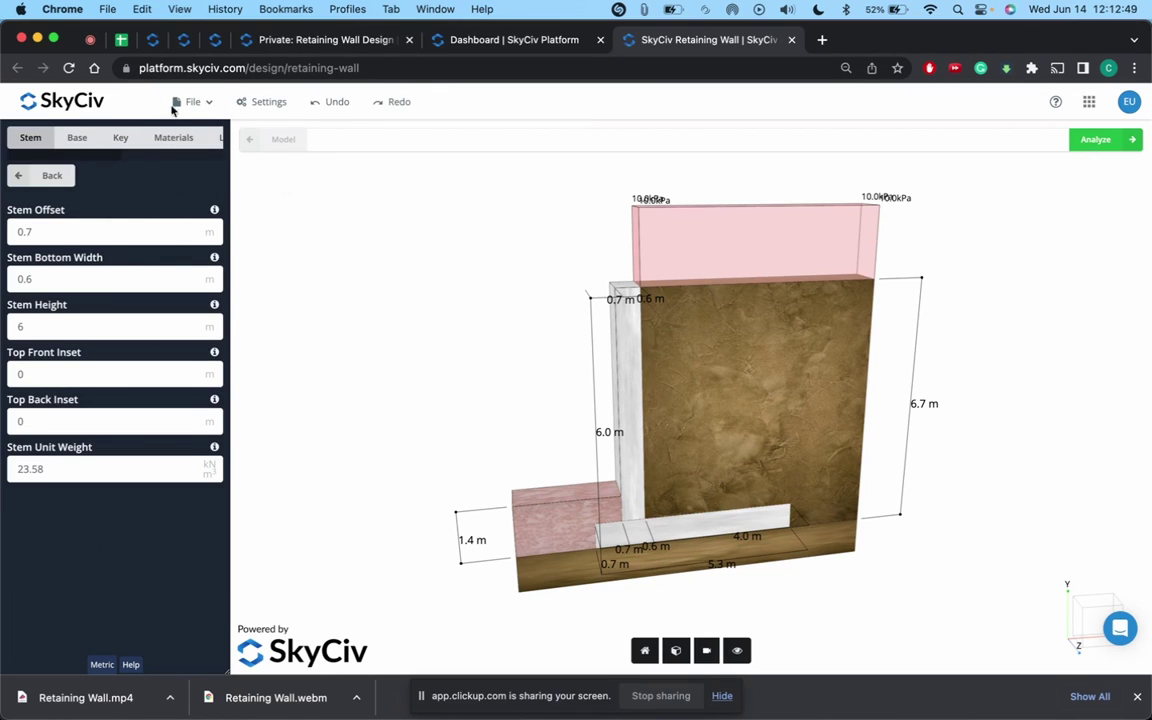
- Switch the project's units system from Metric to Imperial in Settings
click(240, 101)
click(362, 289)
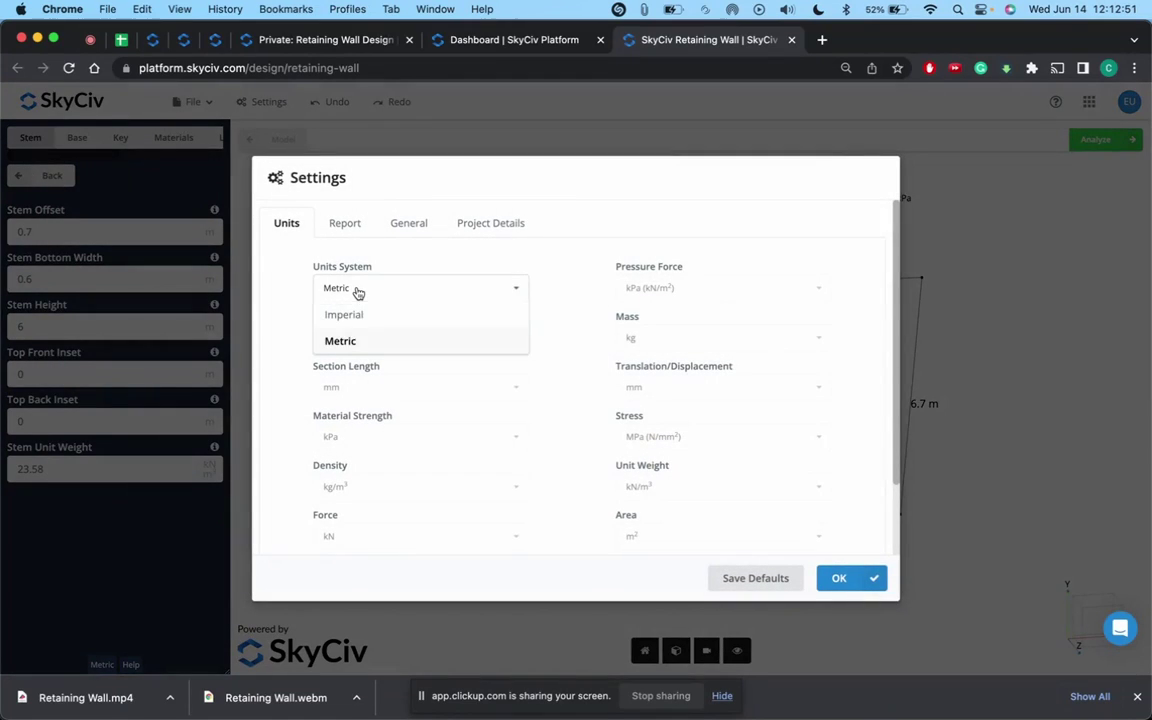
click(357, 321)
click(838, 579)
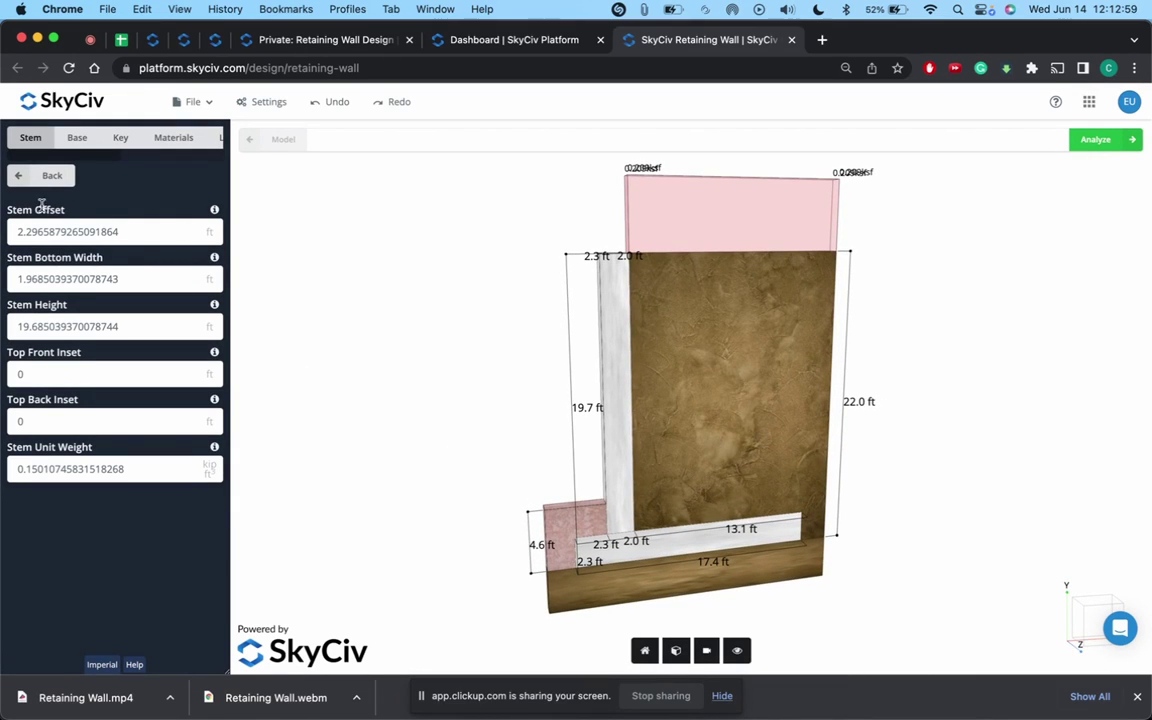
- Set the stem offset to 5 ft and the stem bottom width to 3 ft
click(153, 221)
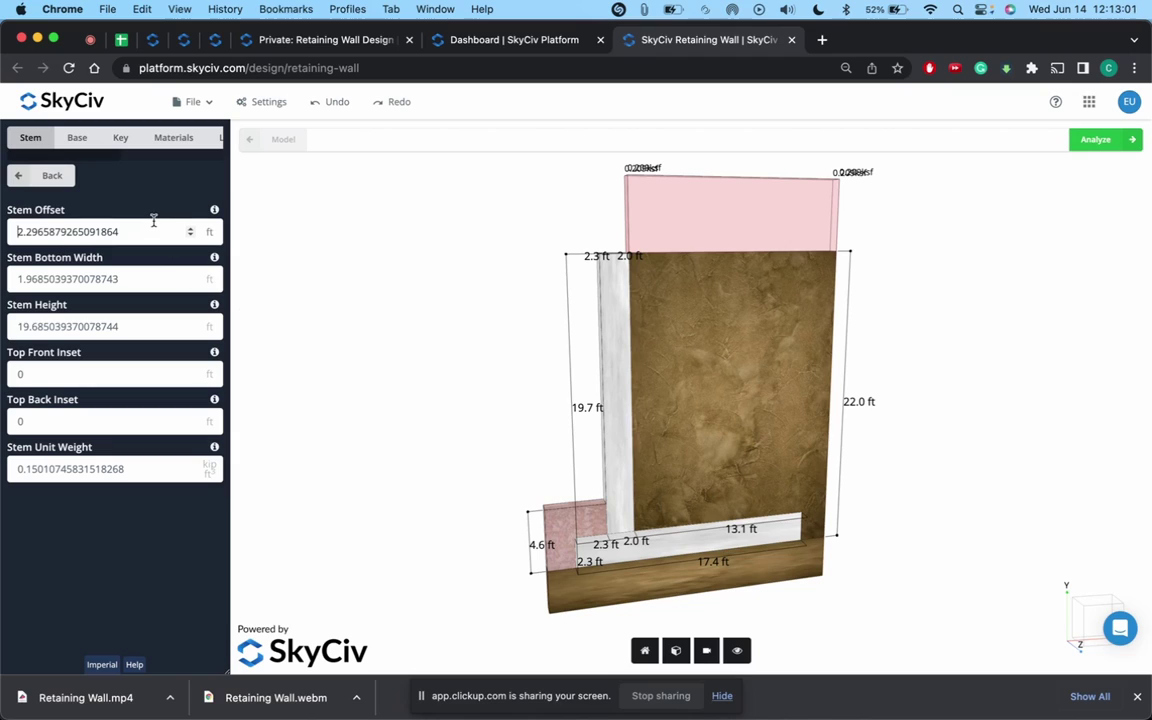
double_click(153, 226)
text(5)
click(134, 278)
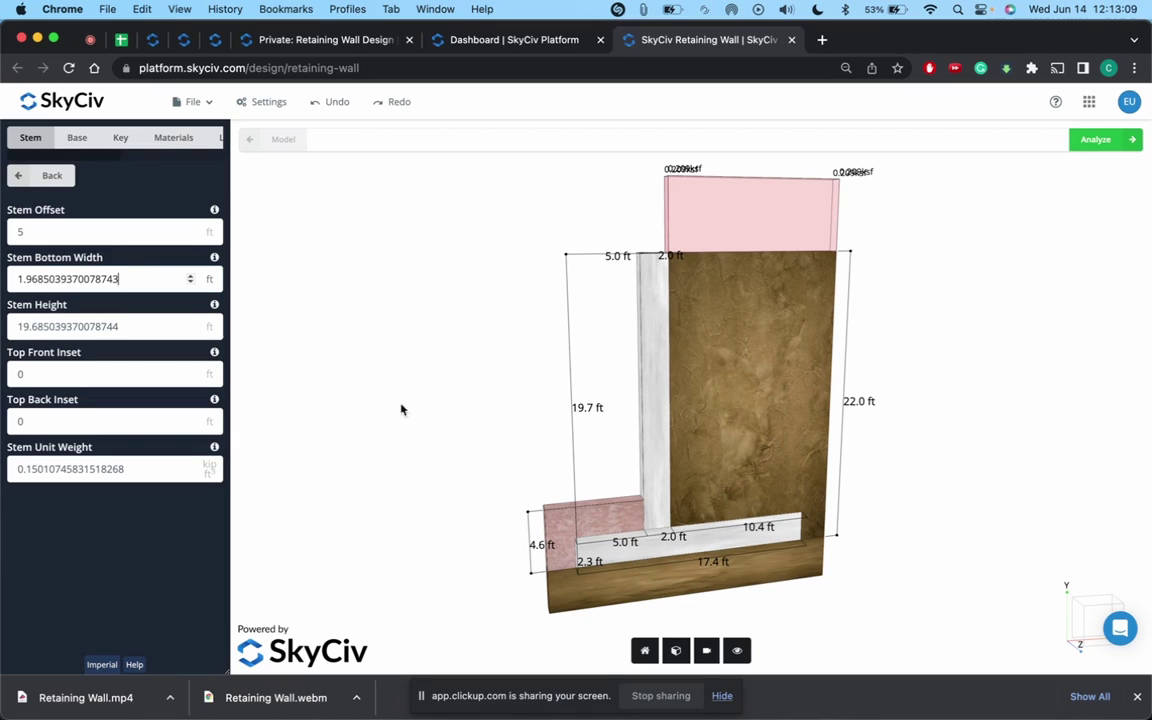
drag(130, 280, 2, 286)
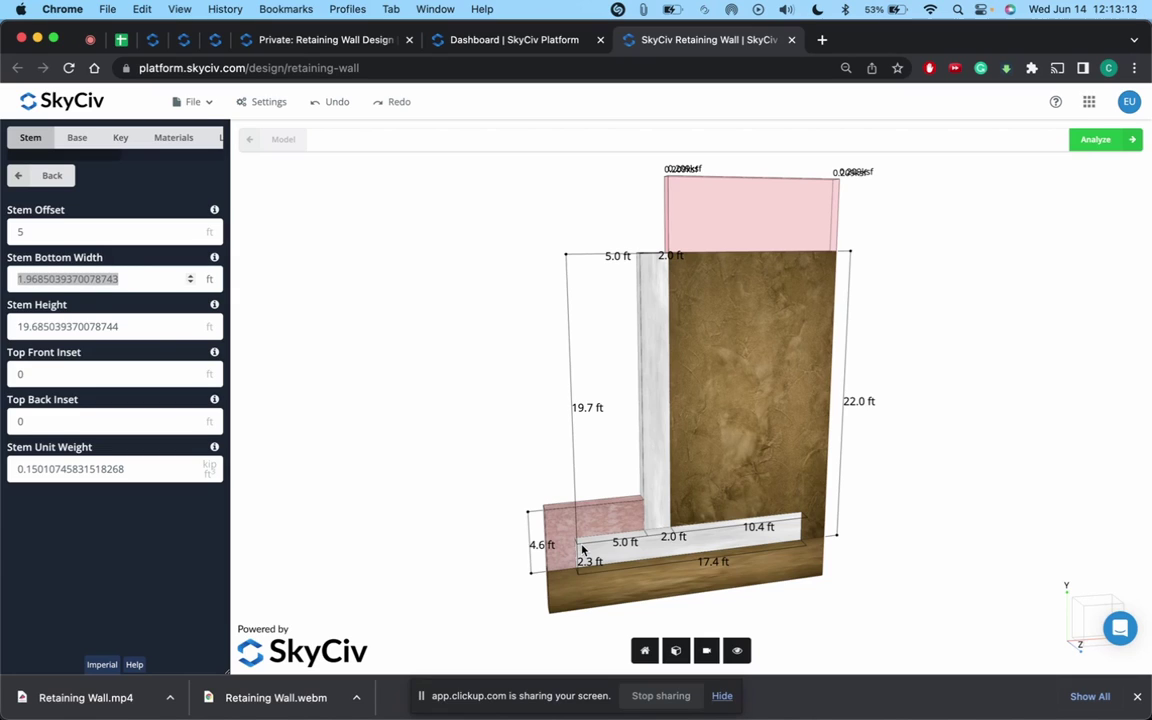
text(3)
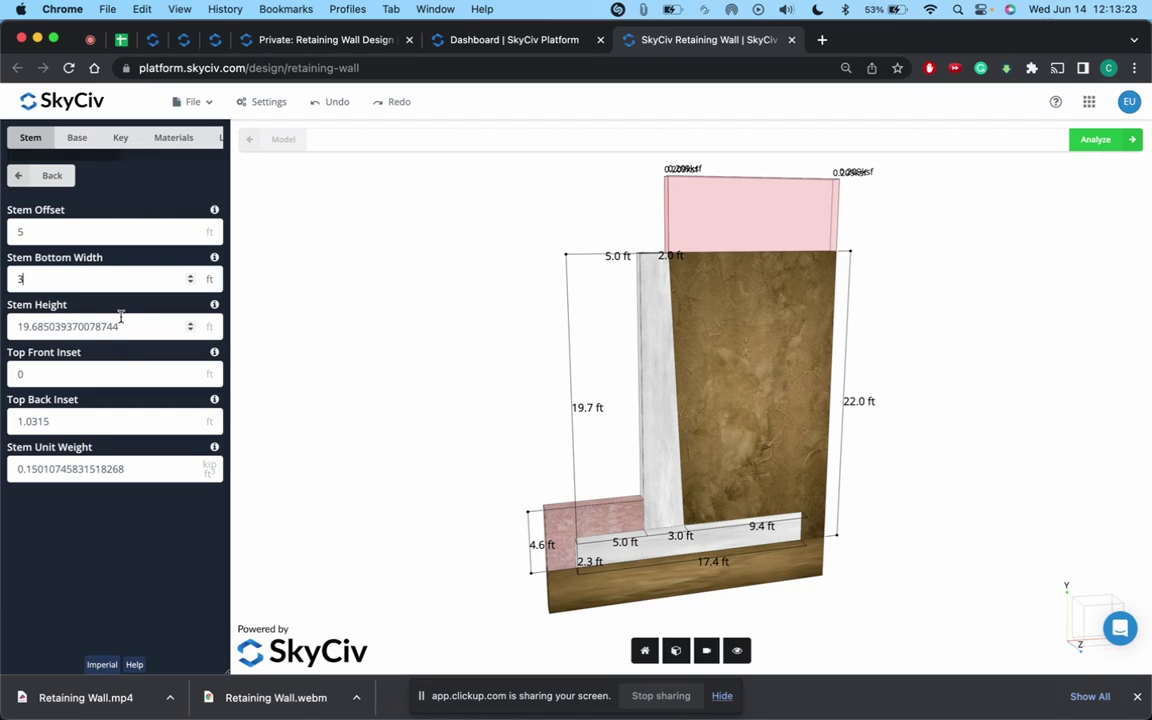
- Try a 30 ft stem height with a 2 ft top back inset and 1 ft top front inset
drag(18, 327, 145, 340)
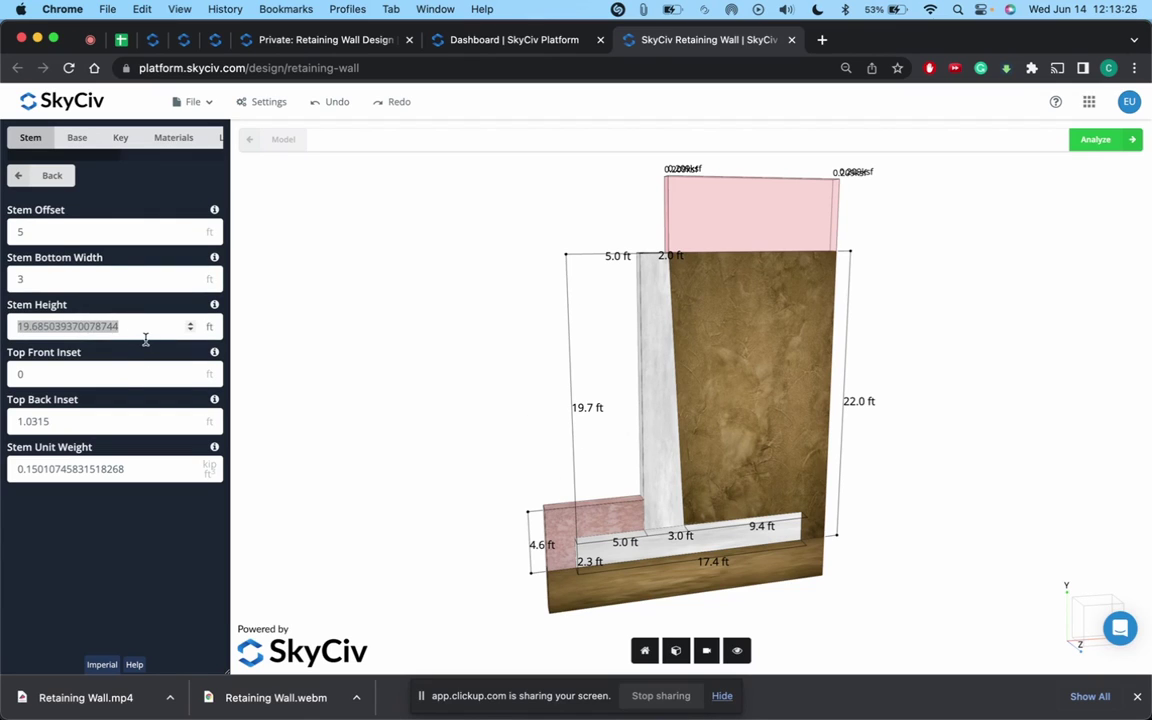
text(15)
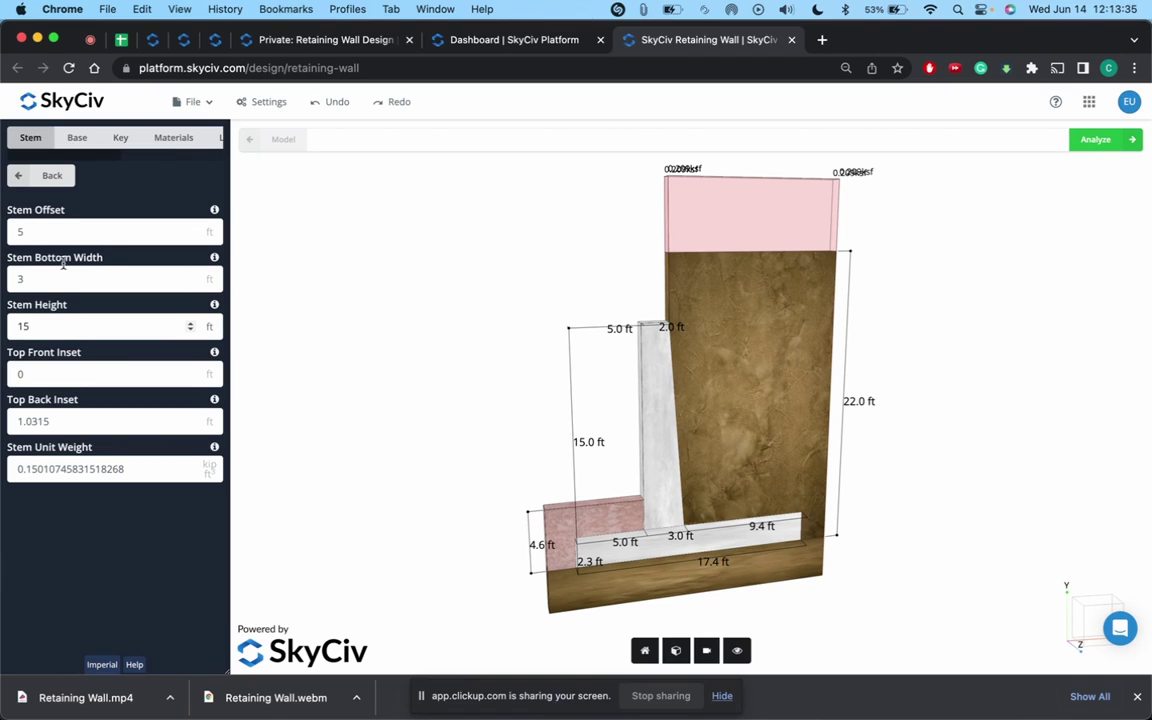
drag(41, 327, 6, 327)
text(30)
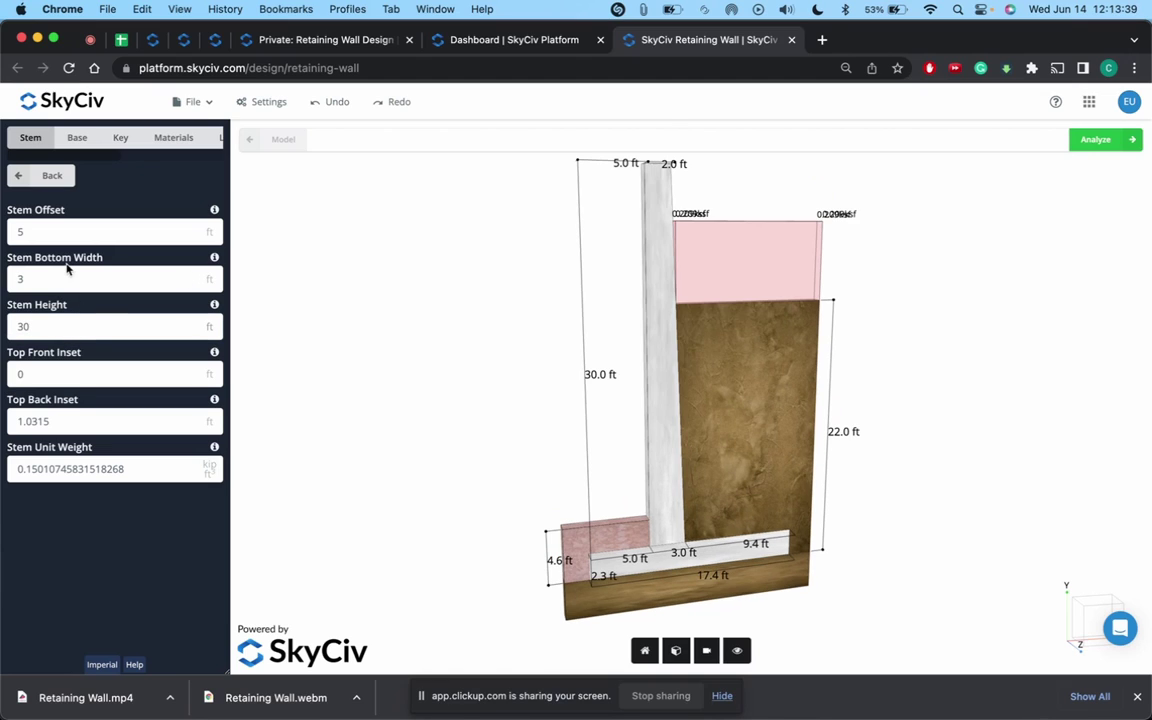
key(Return)
drag(75, 421, 3, 425)
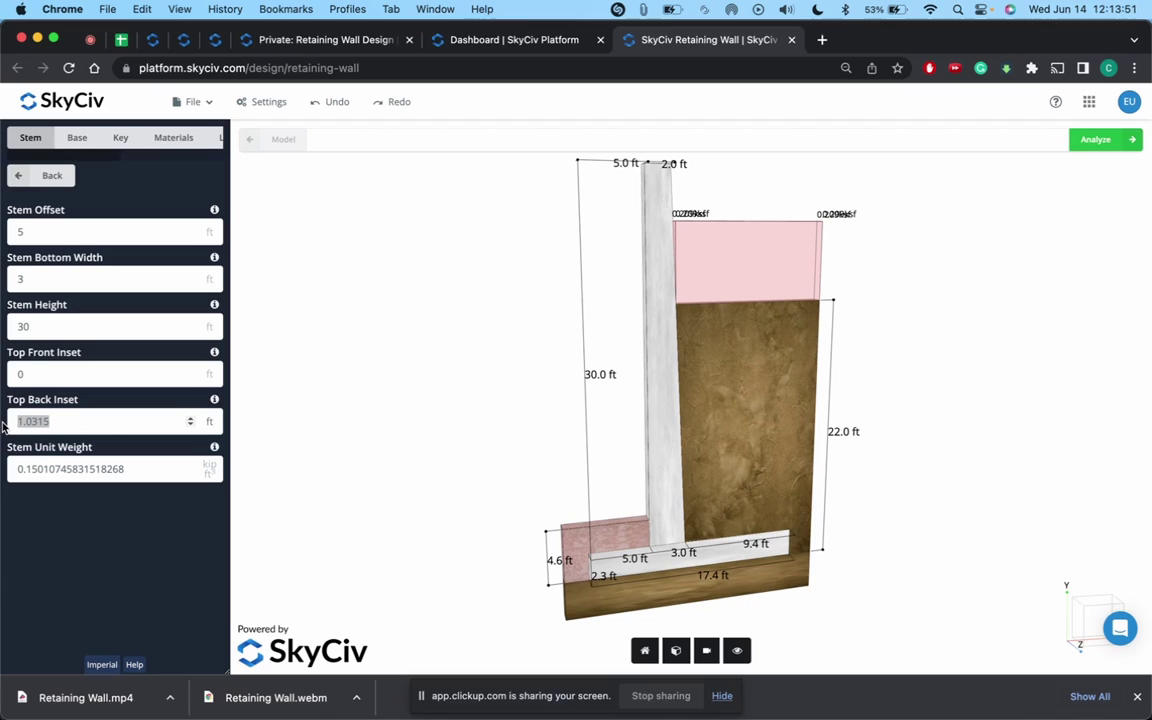
text(2)
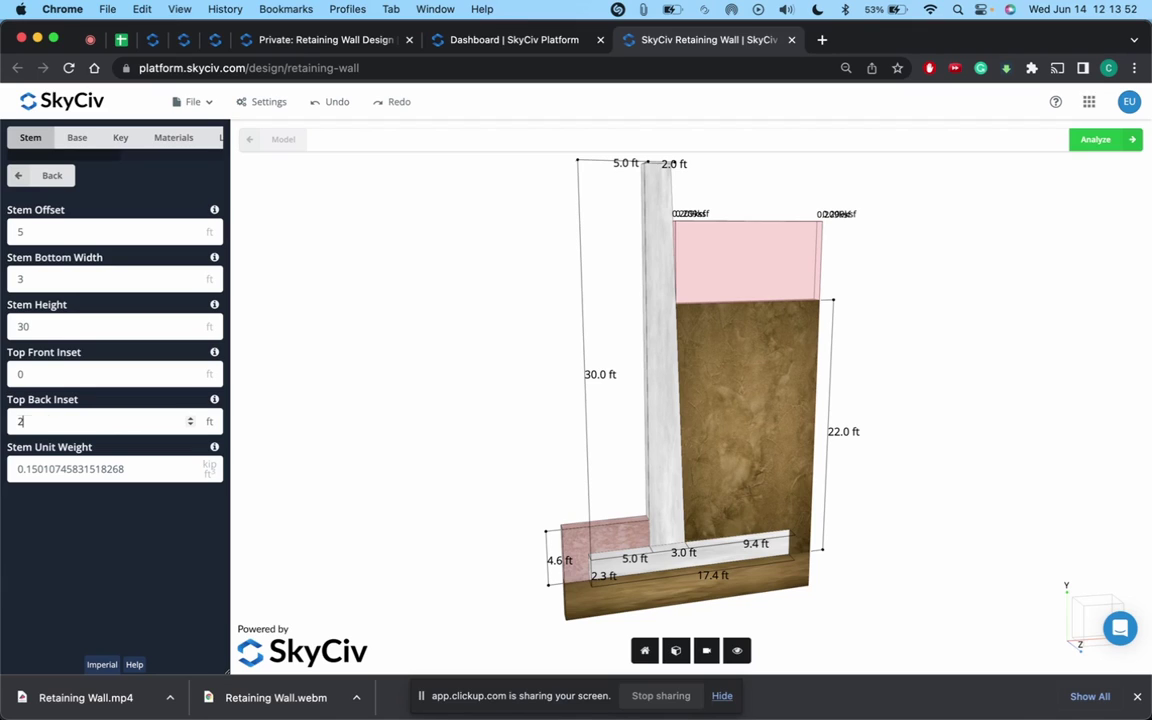
click(52, 376)
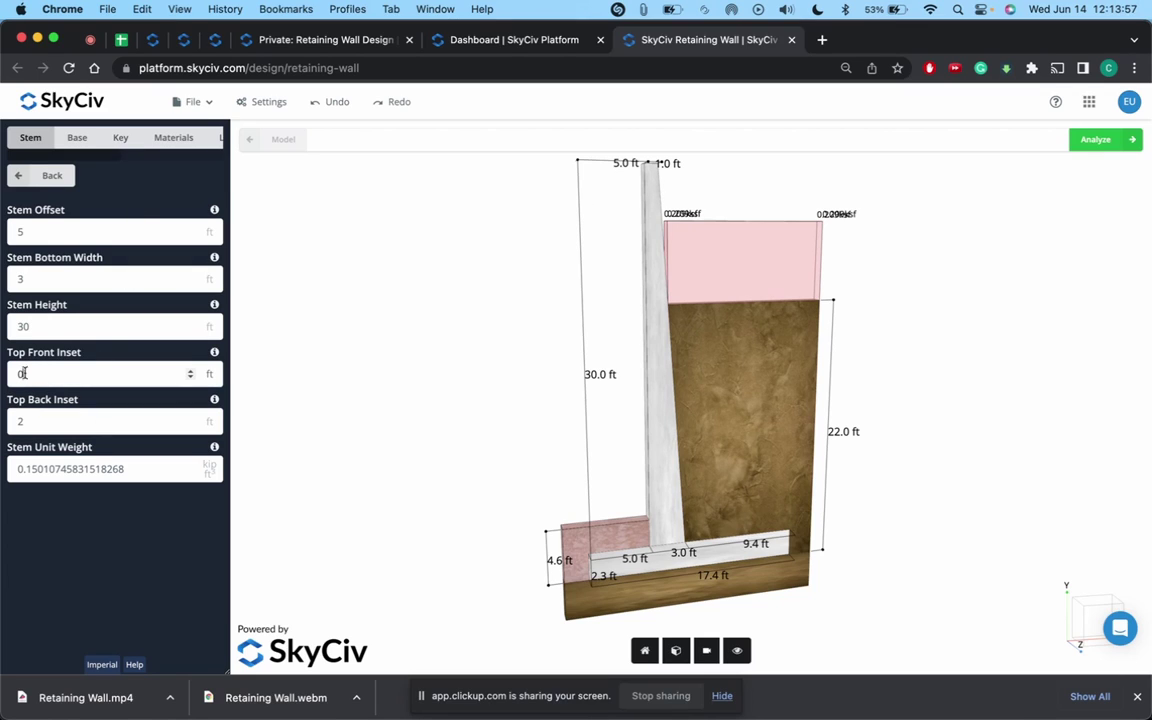
key(BackSpace)
text(1)
click(116, 420)
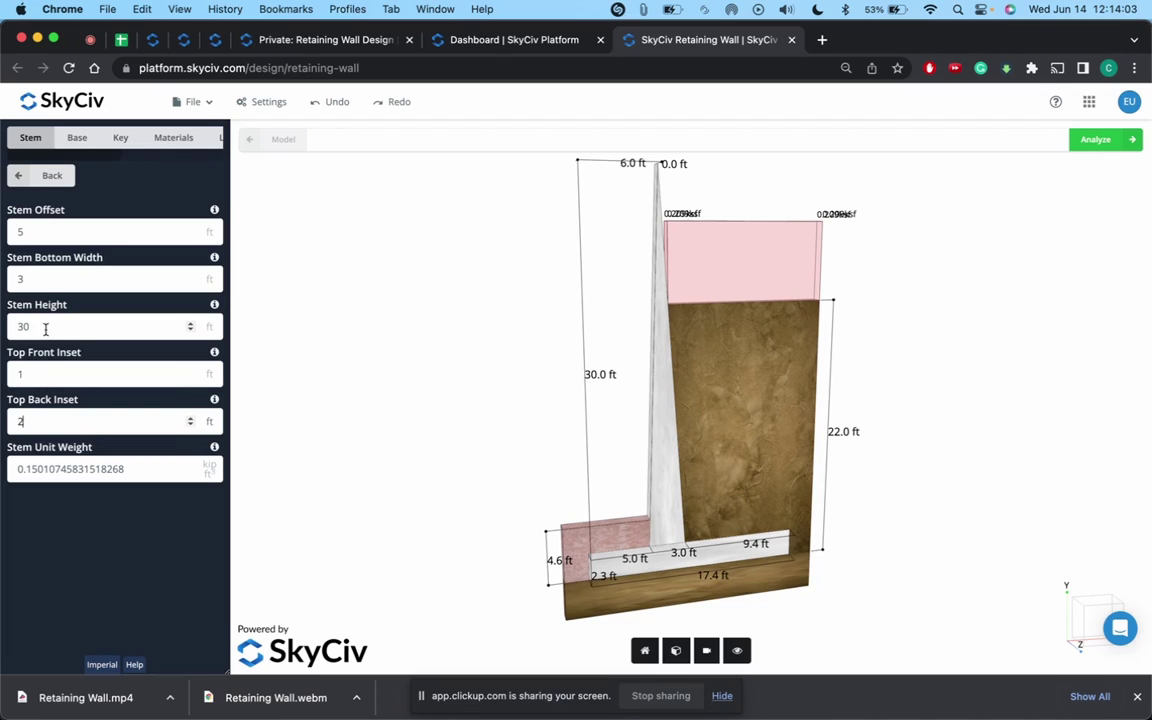
- Finalize stem height 25 ft, top back inset 0.5 ft, top front inset 0, unit weight 0.15
drag(46, 326, 2, 335)
text(25)
click(50, 374)
drag(48, 421, 2, 427)
text(.5)
drag(20, 374, 3, 374)
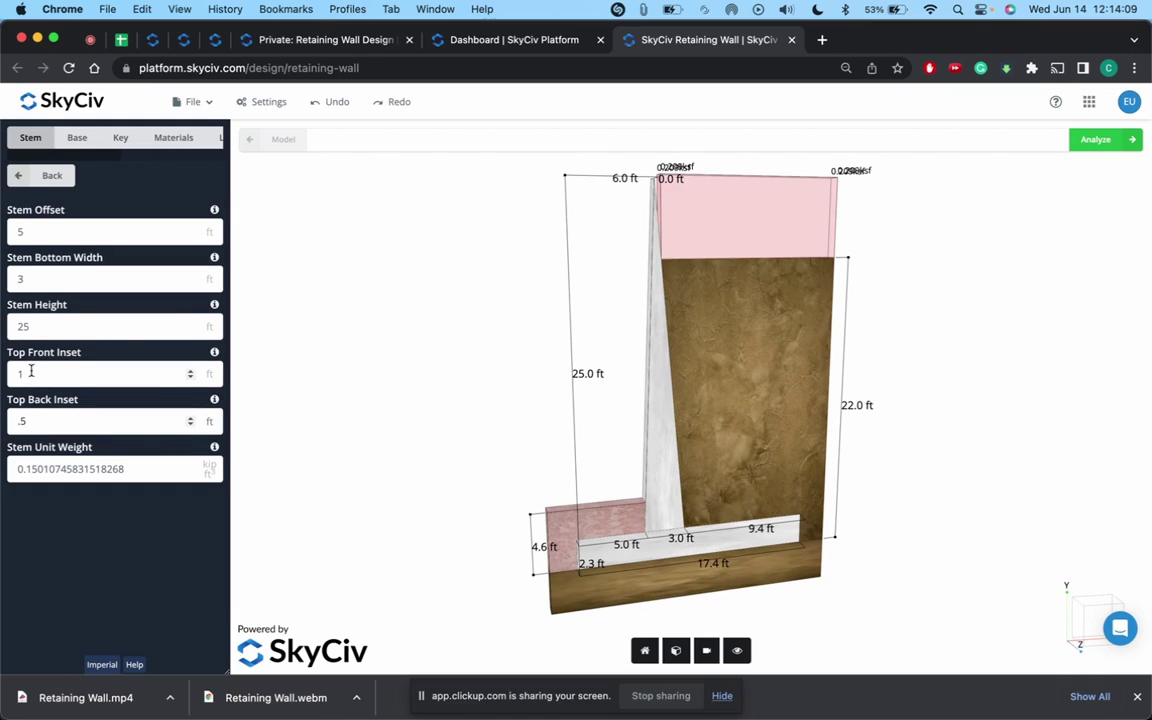
text(0)
click(40, 421)
drag(141, 470, 3, 469)
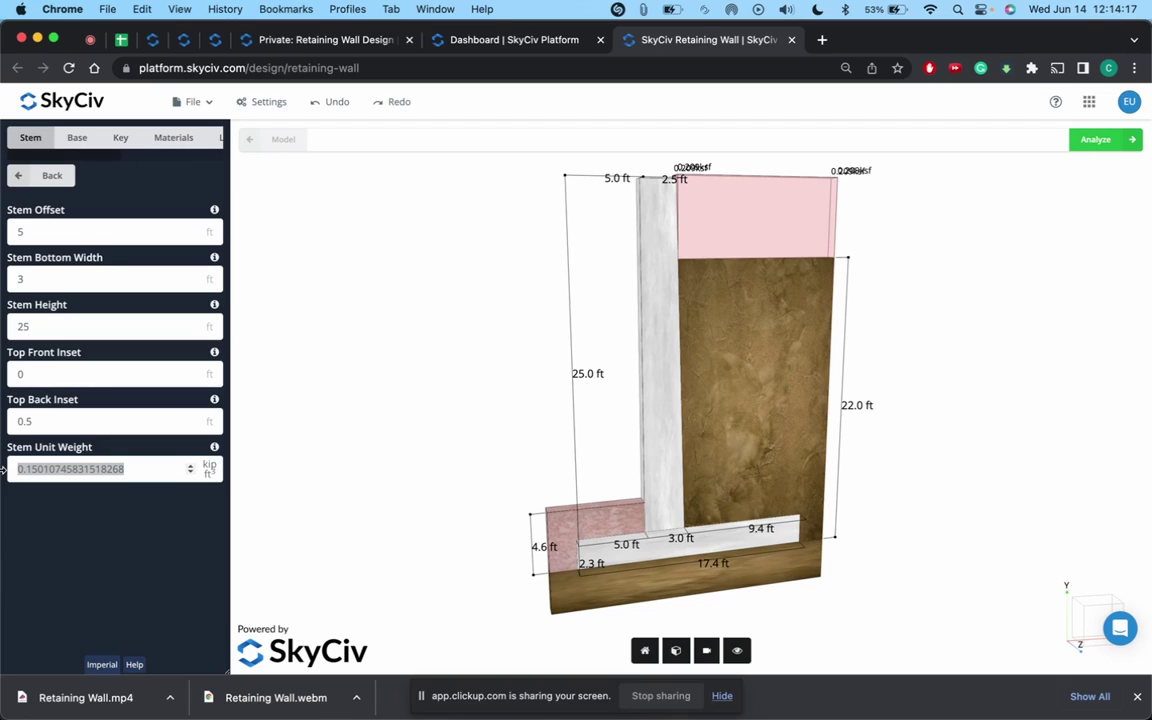
text(.15)
click(136, 421)
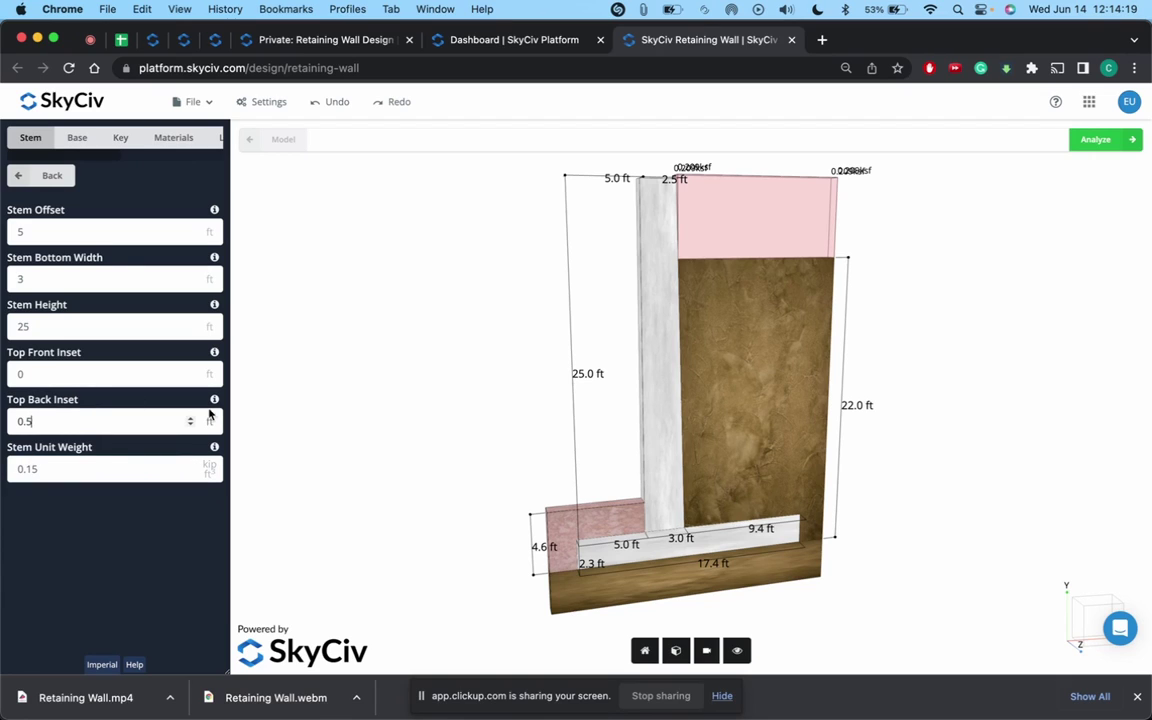
- In the Base settings, set unit weight 0.15 and base width 14 ft
click(12, 175)
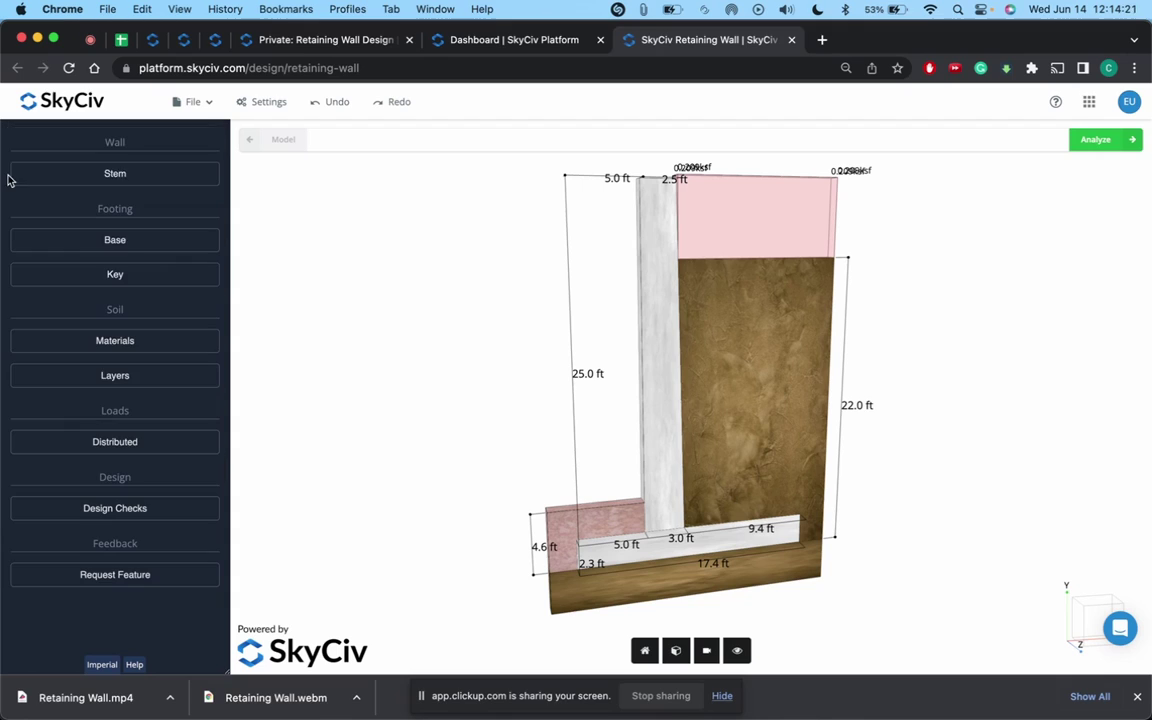
click(135, 245)
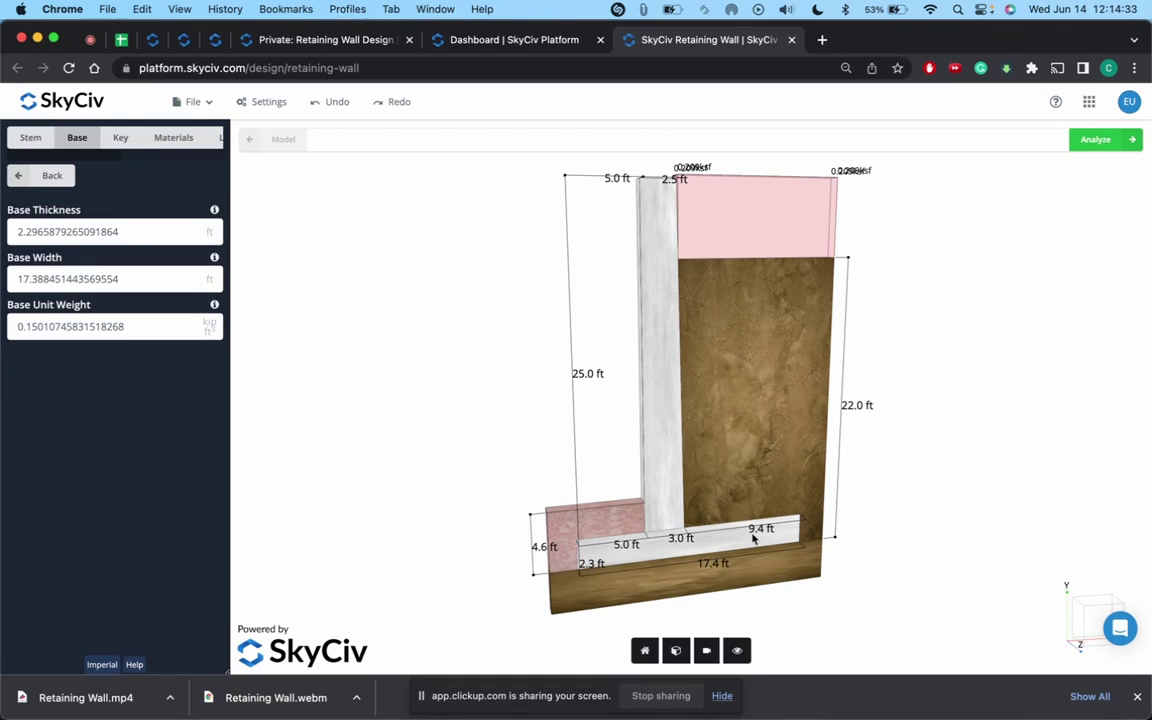
drag(136, 327, 2, 333)
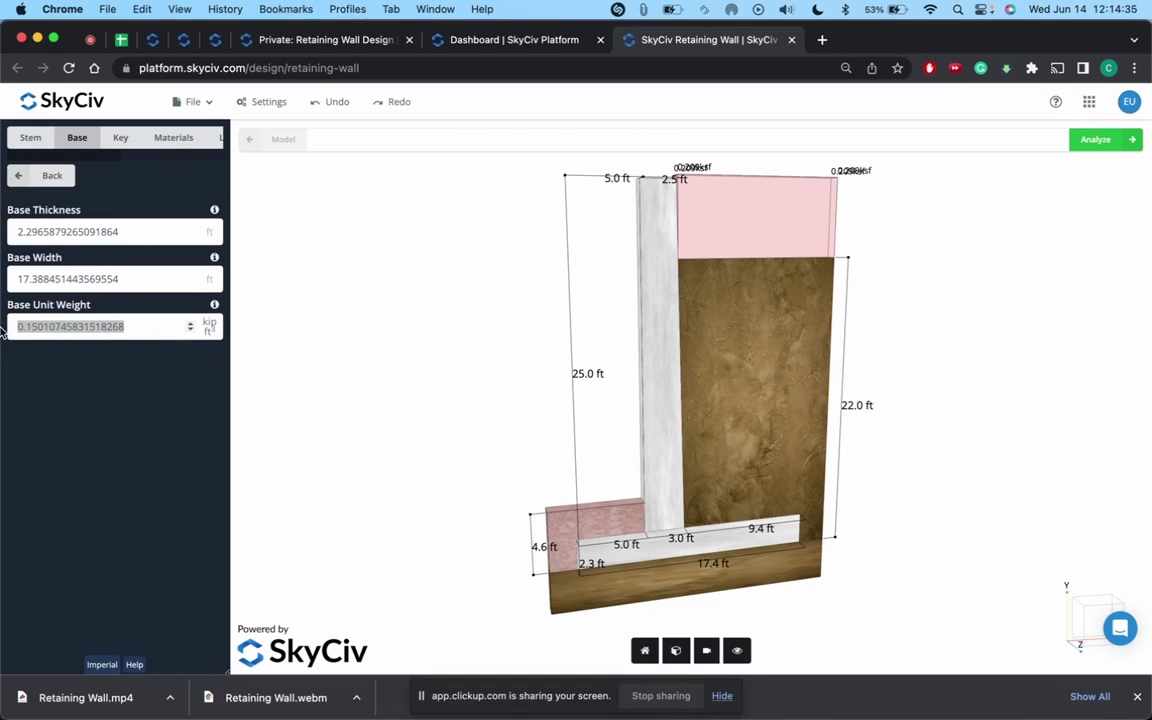
key(BackSpace)
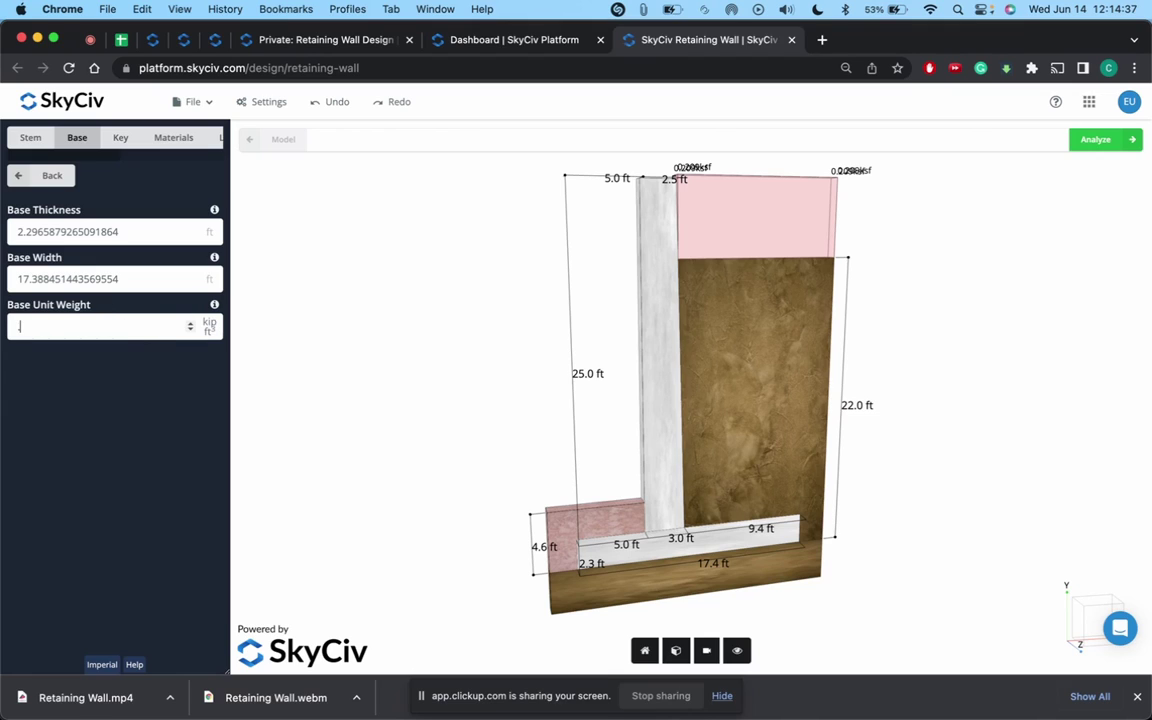
click(130, 279)
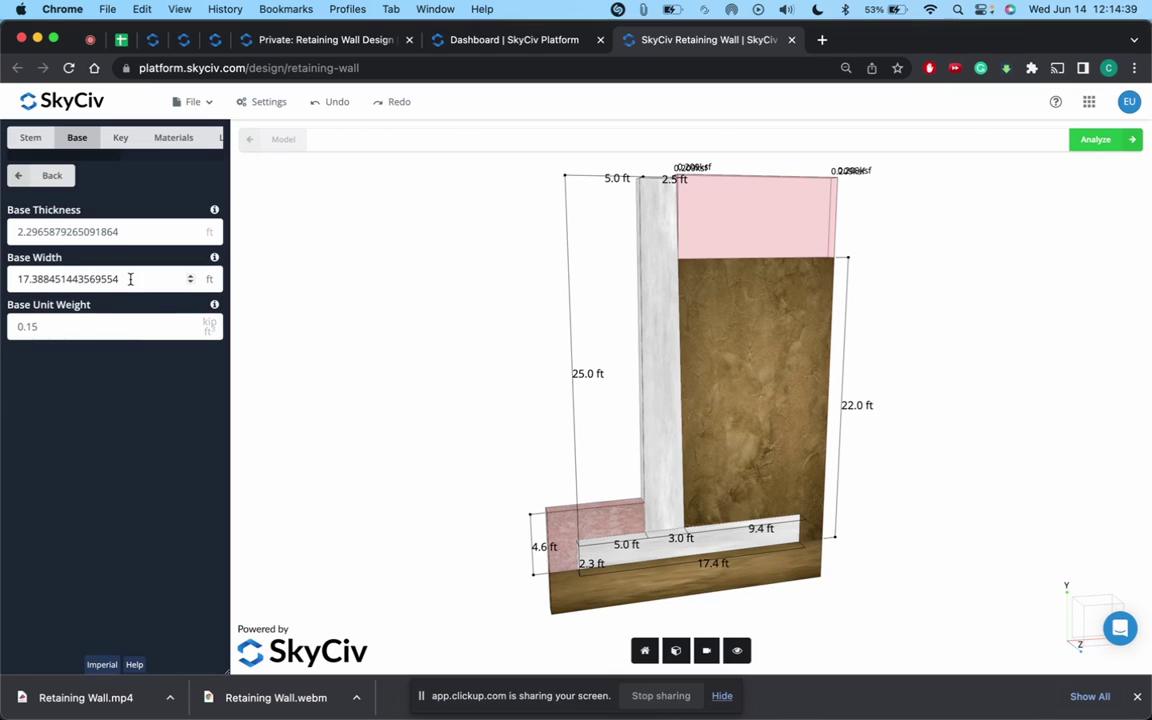
drag(125, 279, 2, 285)
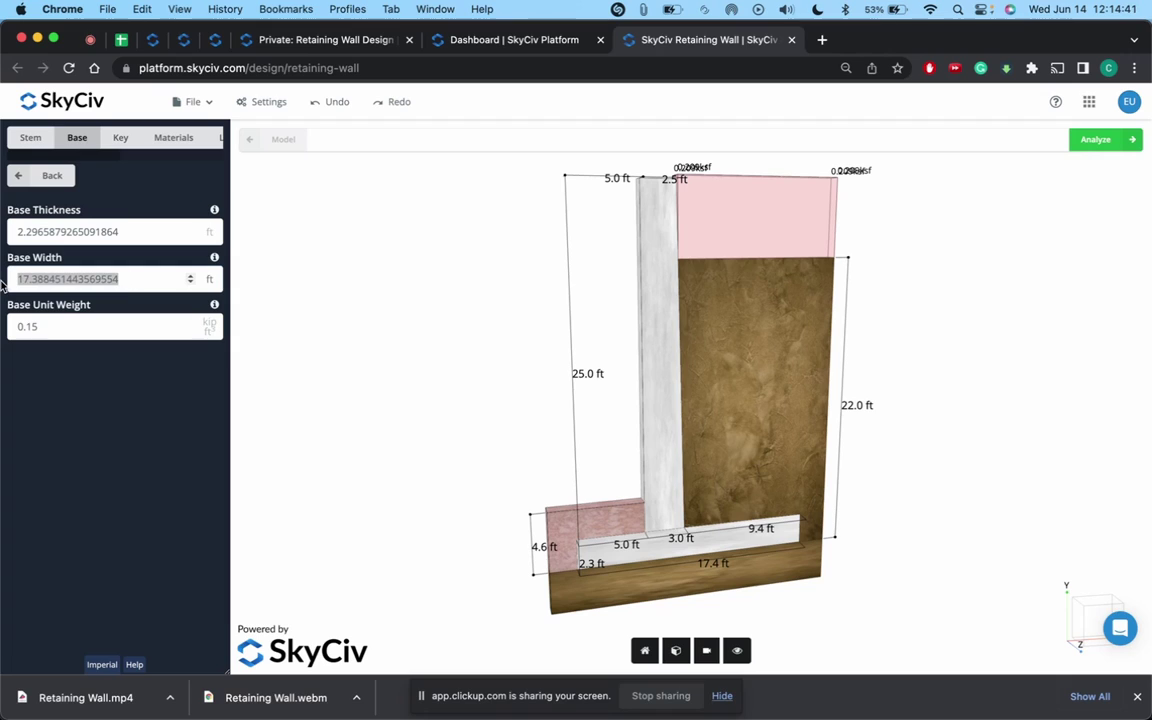
text(14)
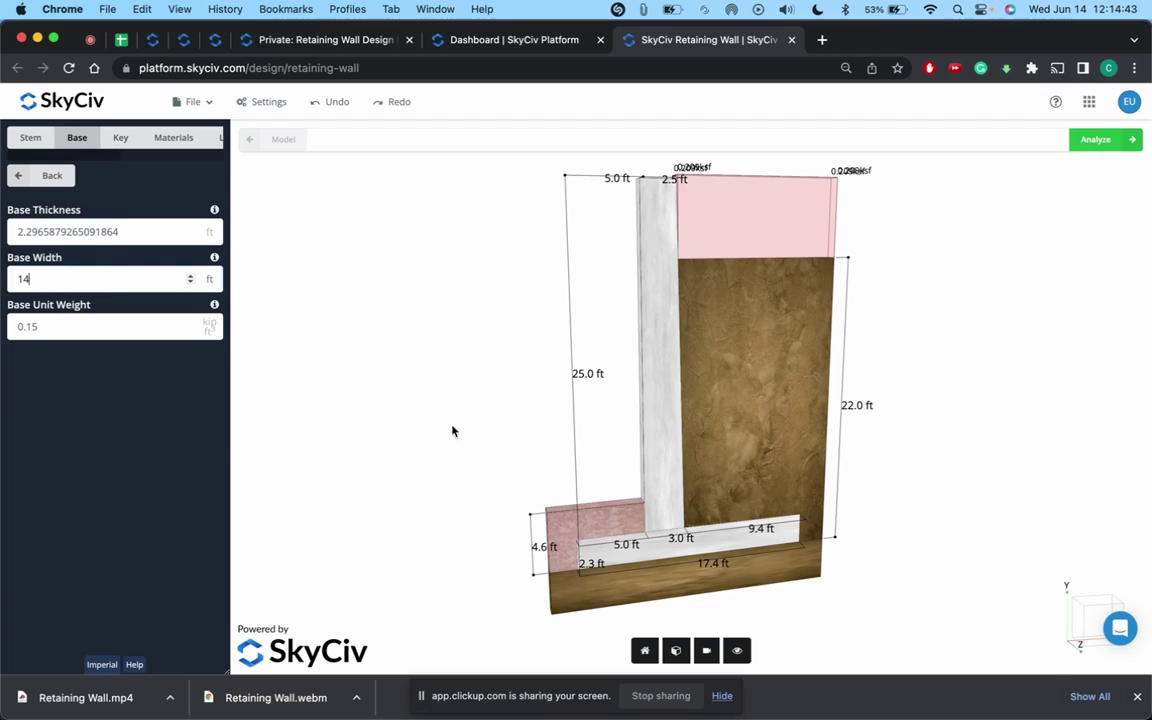
click(147, 231)
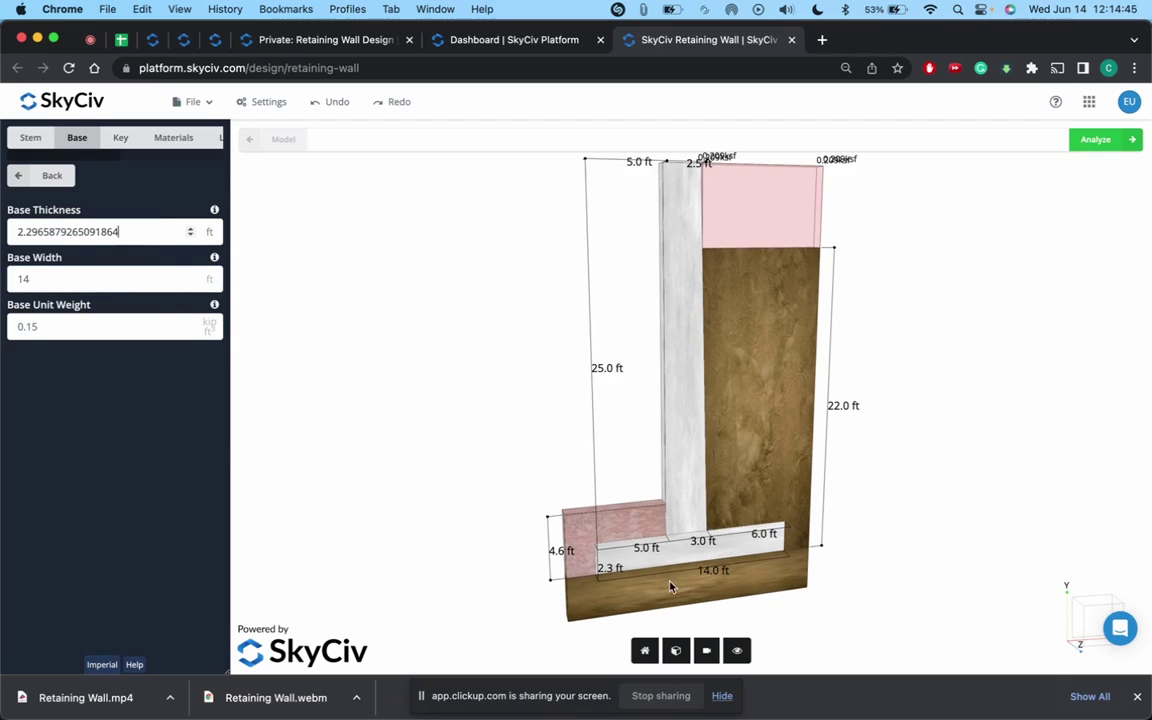
- Make the base 4 ft thick, check the model, and return to the main settings list
double_click(128, 231)
text(4)
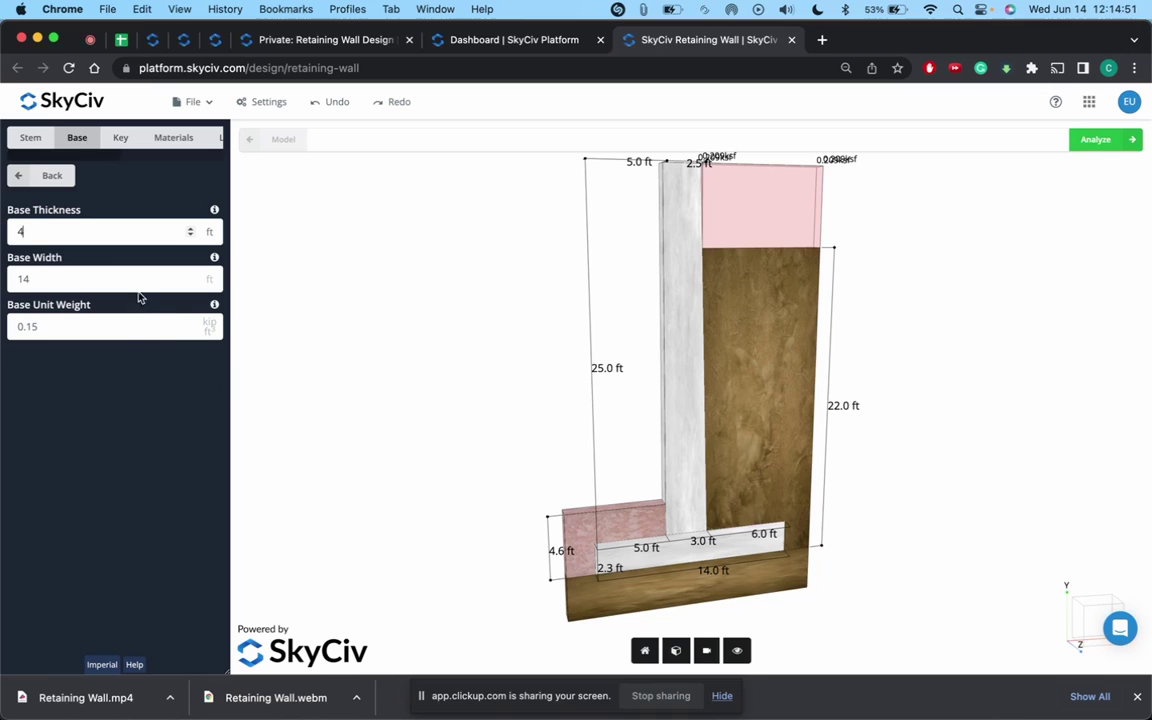
key(Tab)
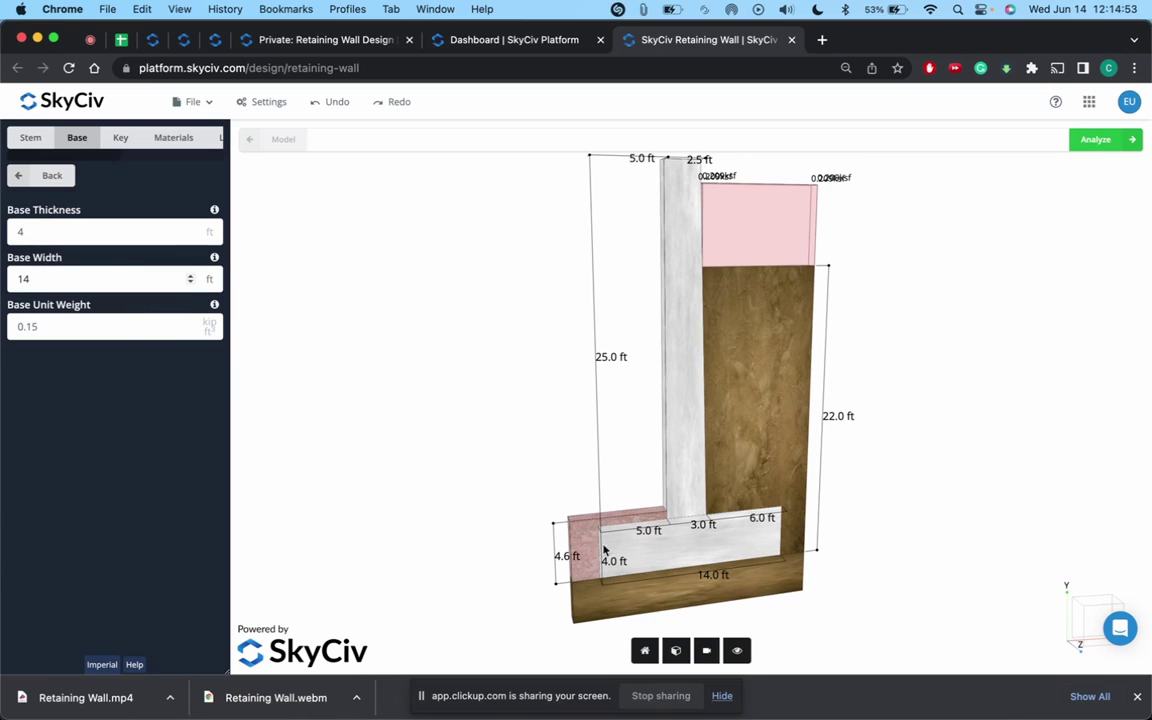
mouse_move(530, 414)
mouse_down()
mouse_move(509, 414)
mouse_move(524, 427)
mouse_up()
scroll(523, 427, up, 5)
scroll(523, 427, down, 4)
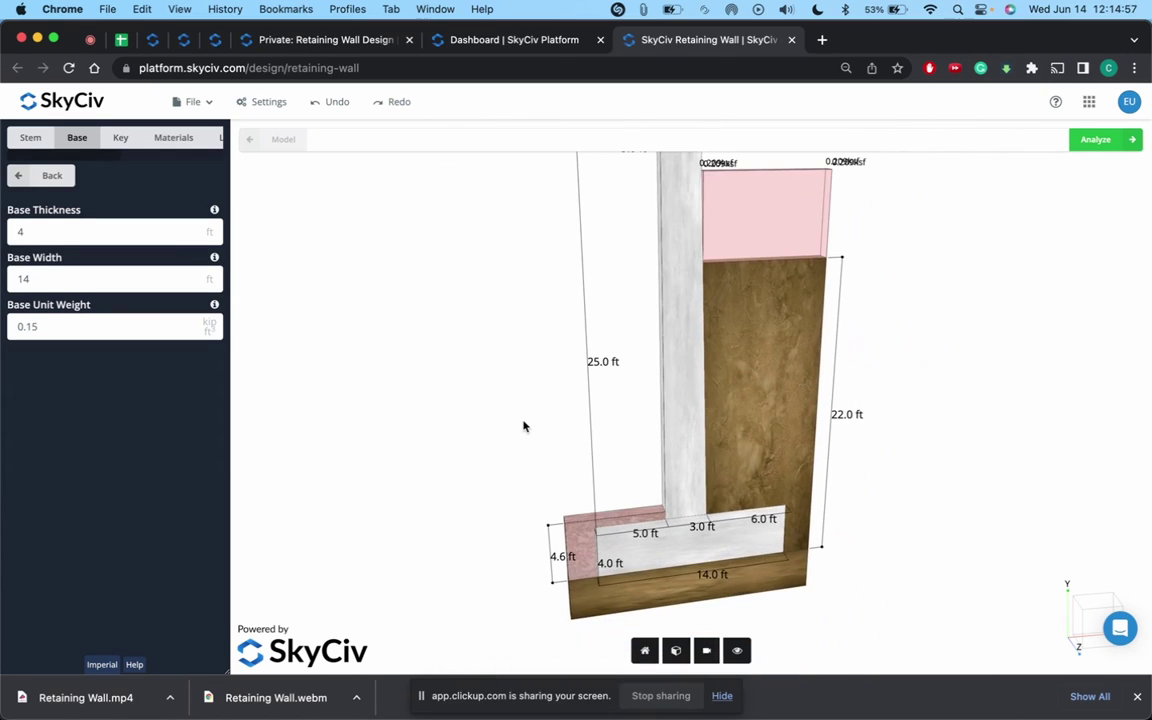
scroll(523, 427, down, 3)
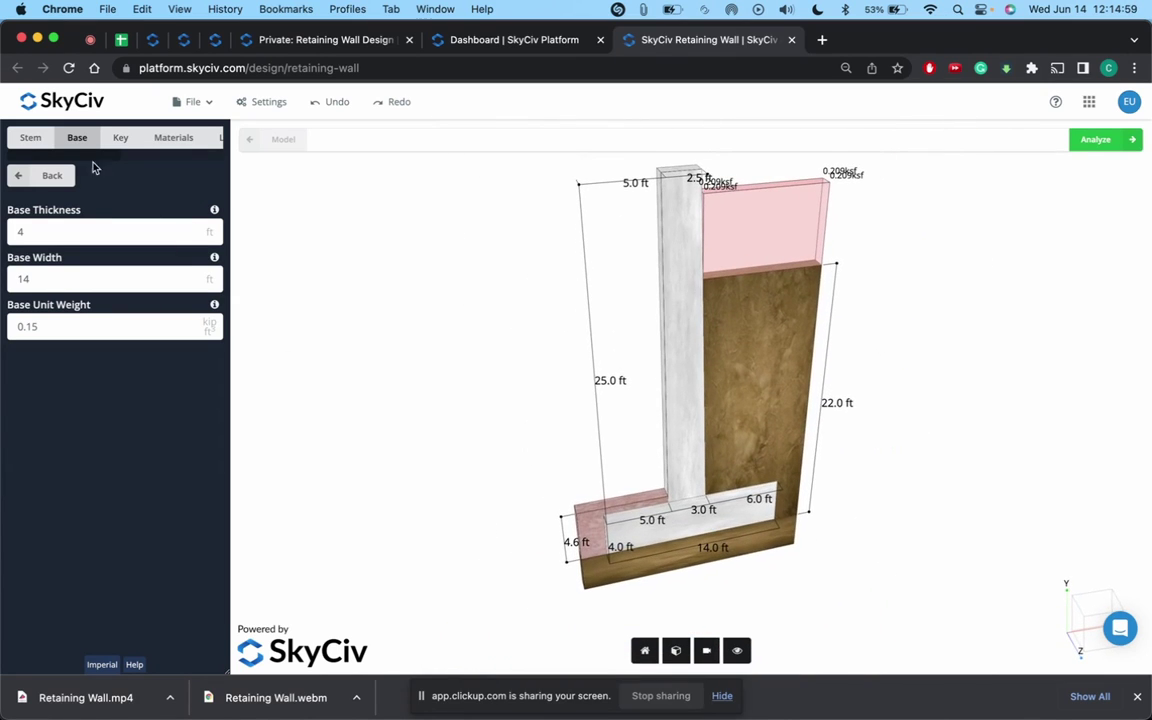
click(20, 177)
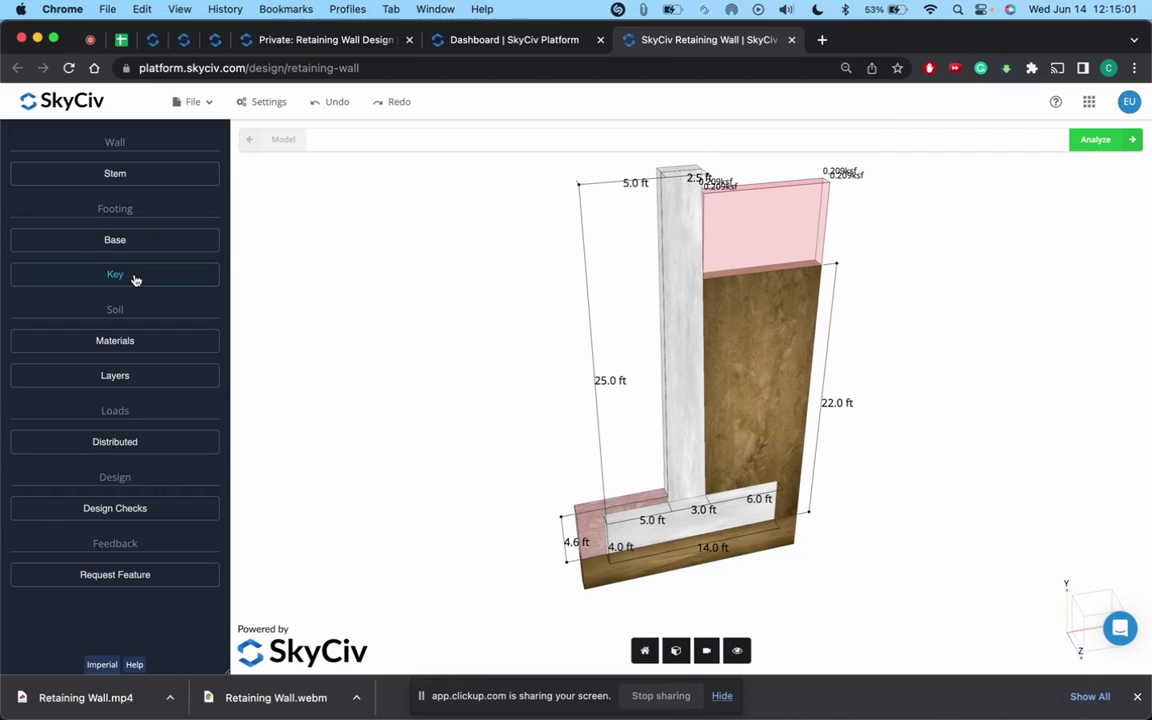
click(134, 277)
click(62, 232)
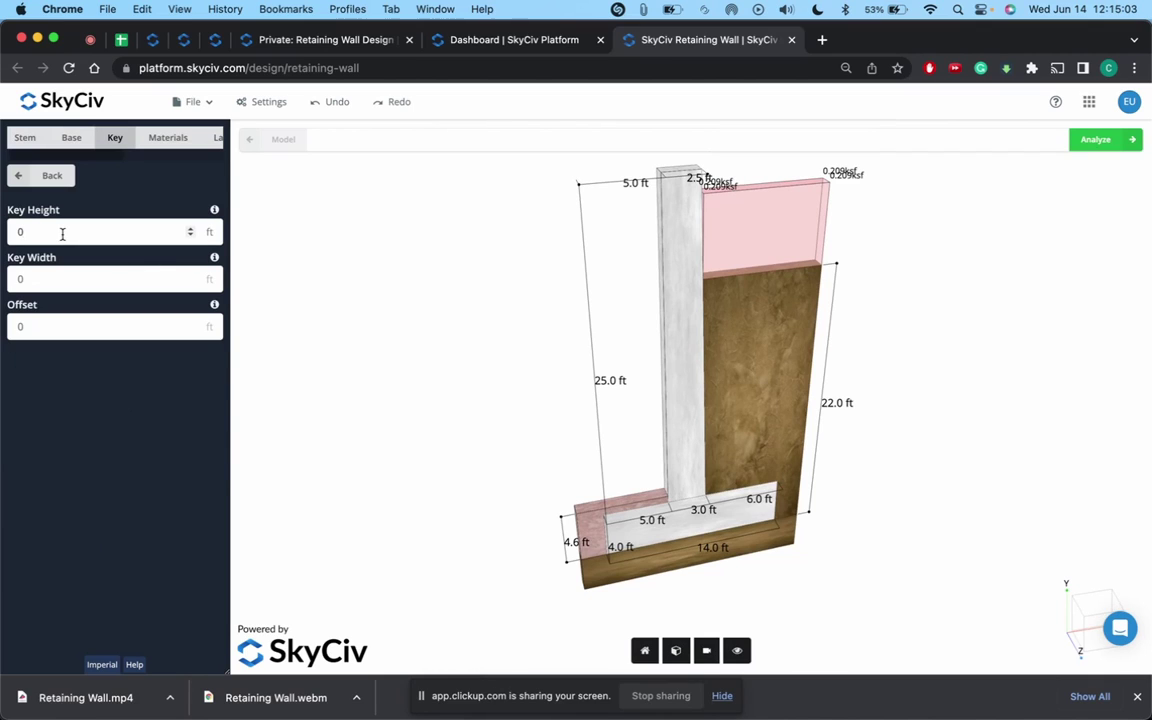
drag(62, 232, 3, 233)
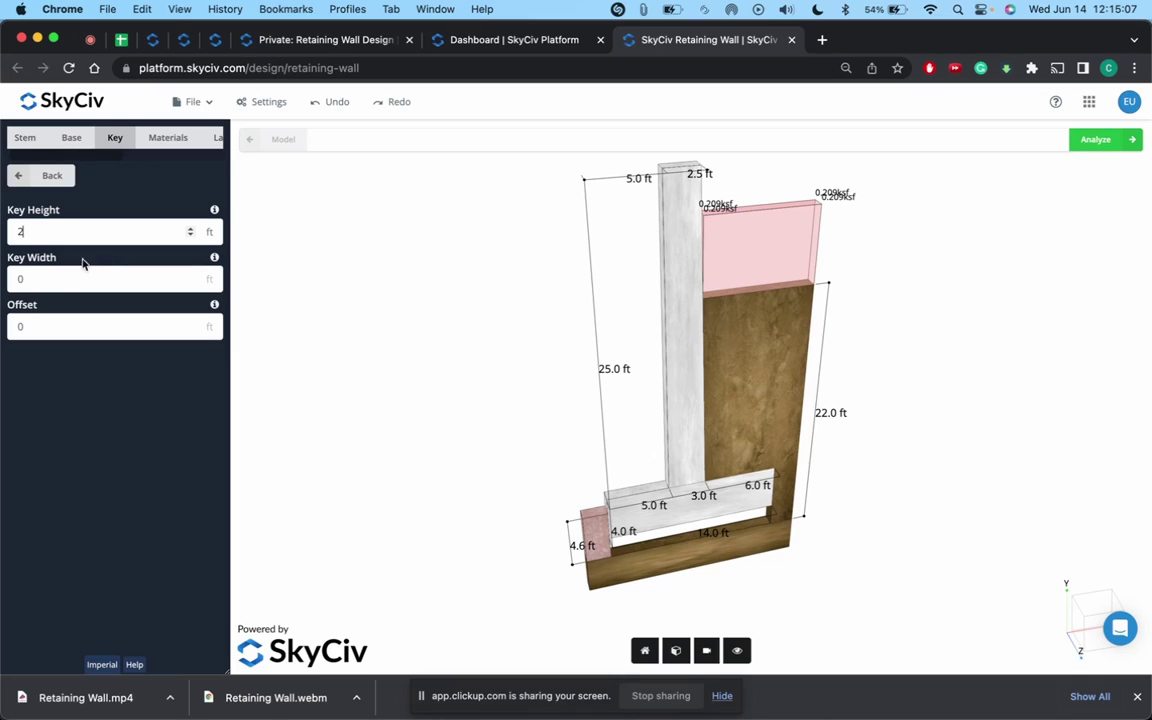
drag(54, 279, 4, 281)
text(5)
click(76, 330)
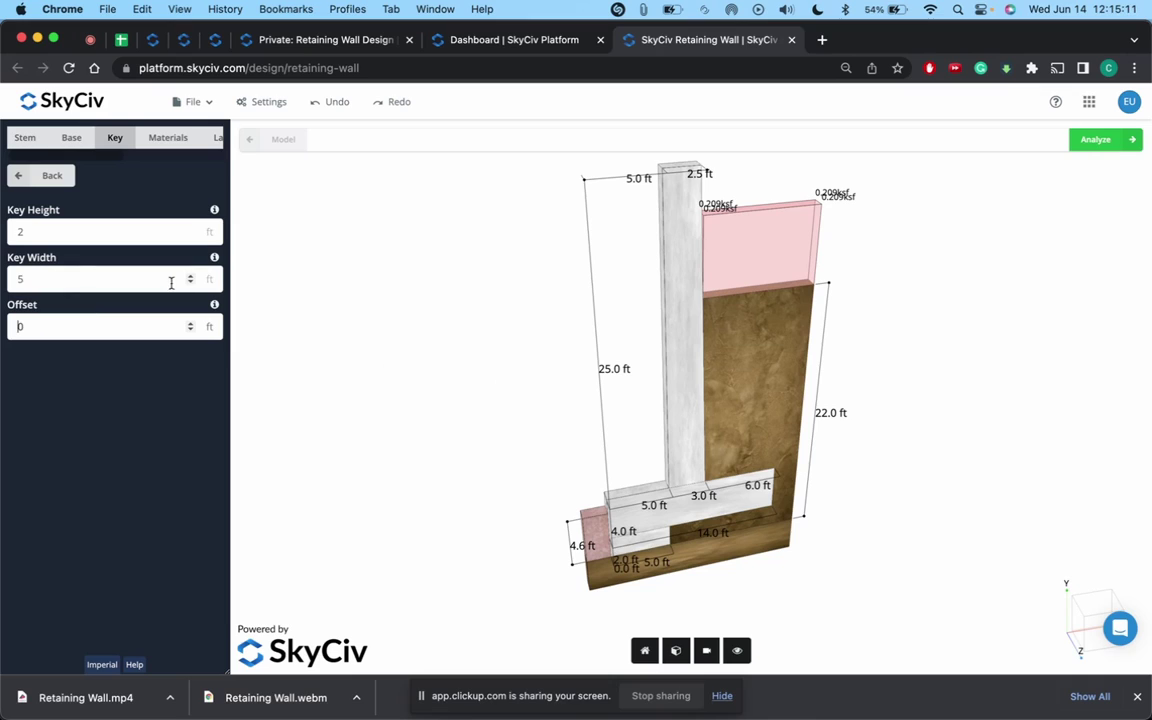
click(95, 283)
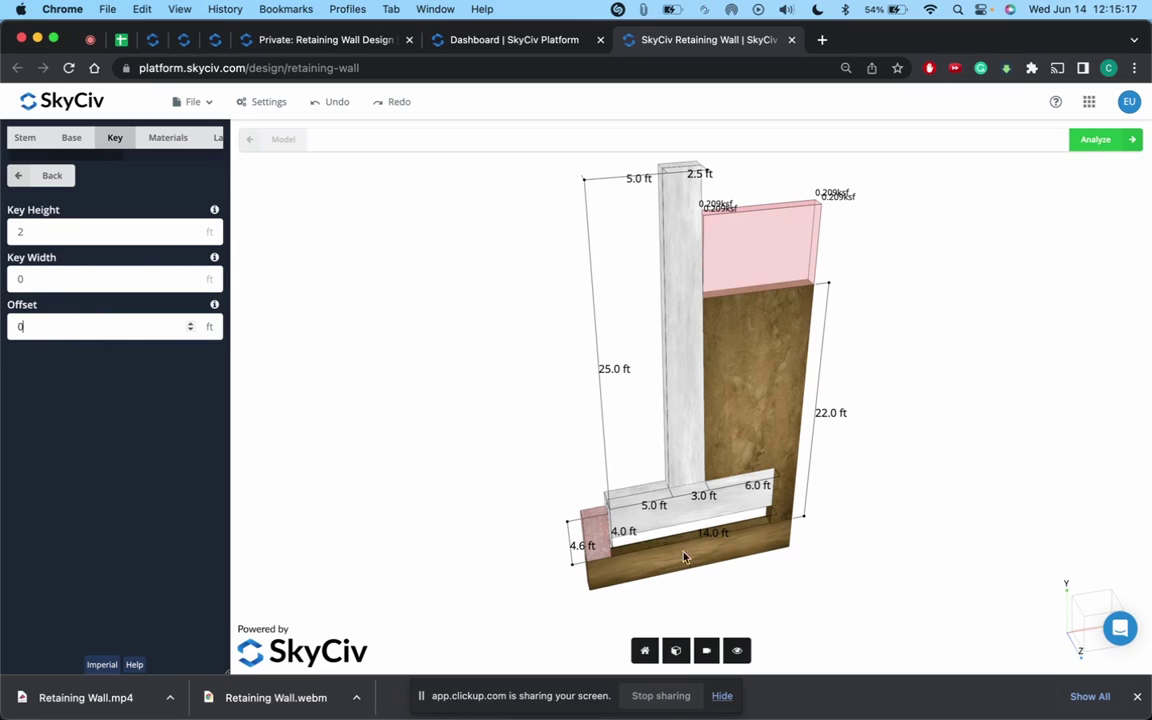
drag(51, 231, 3, 231)
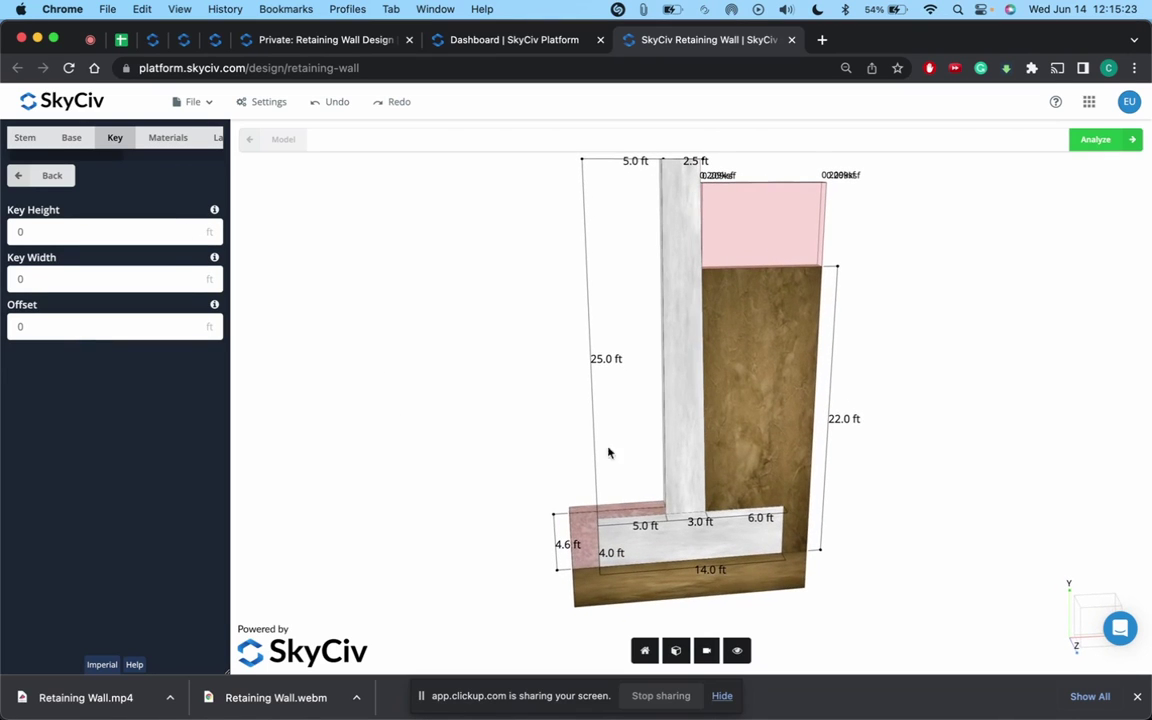
drag(51, 226, 13, 226)
text(1)
drag(47, 284, 3, 289)
text(1)
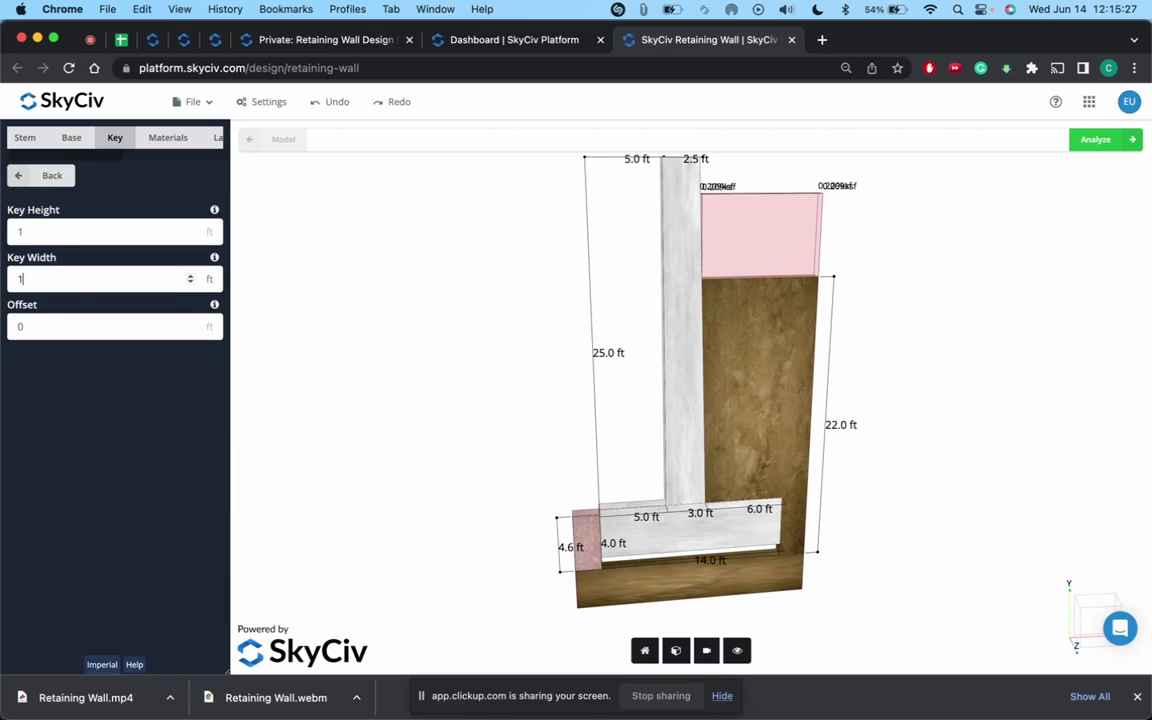
drag(45, 325, 5, 327)
text(1)
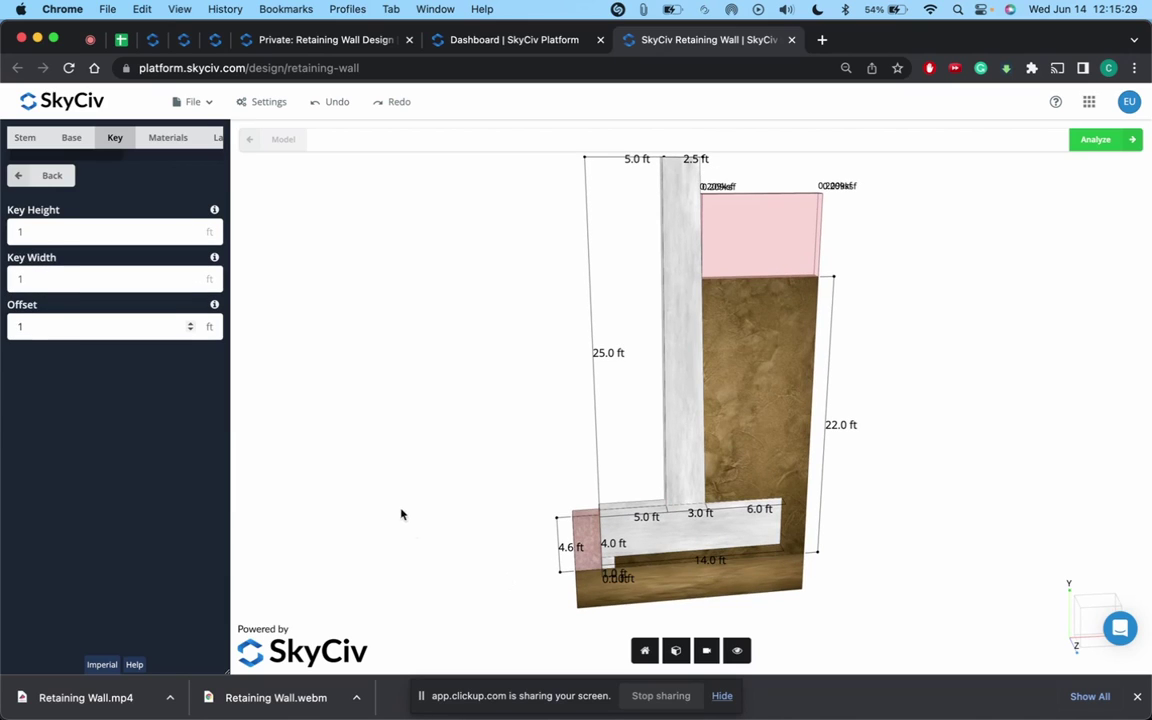
click(641, 612)
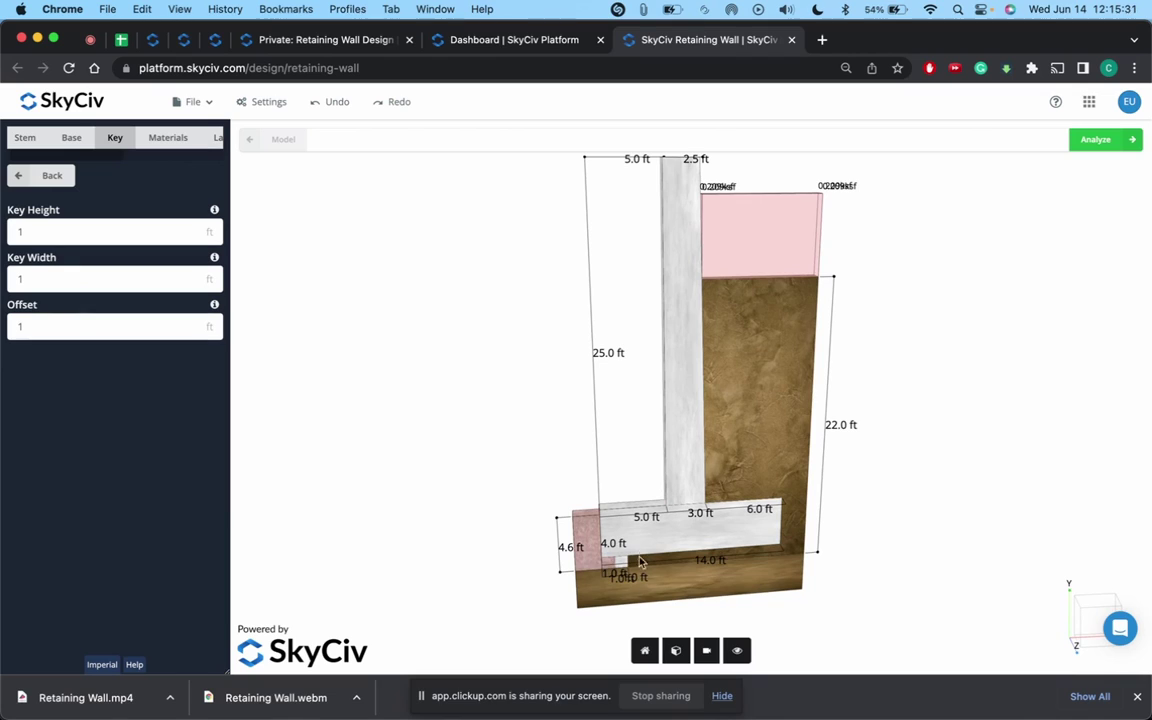
drag(44, 226, 8, 226)
text(0)
key(Tab)
text(0)
key(Tab)
text(0)
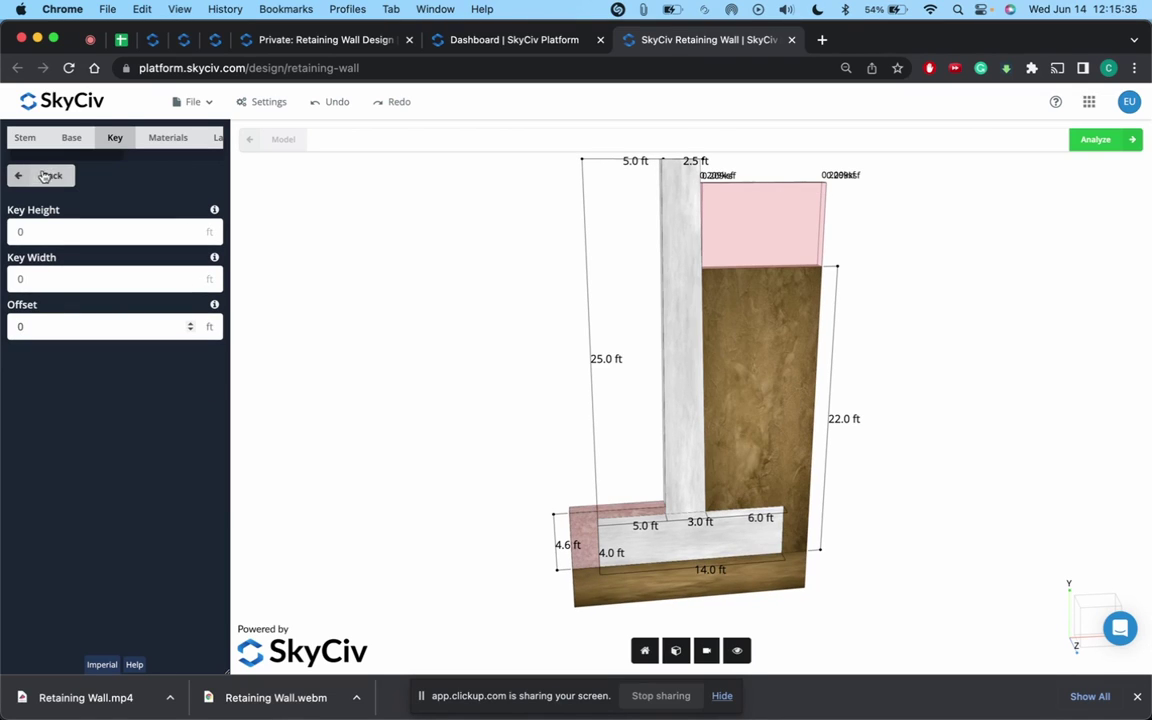
click(20, 178)
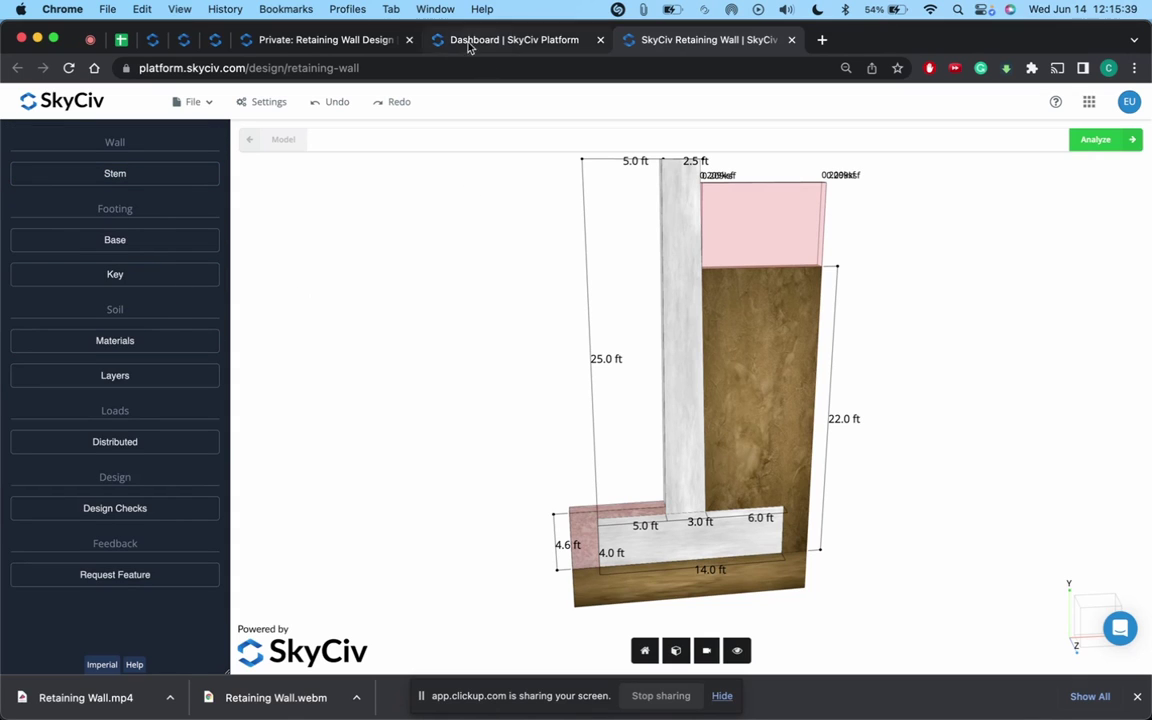
- Read the tutorial's Materials section down to the Soil Zones diagram, then return to the wall model
click(283, 39)
scroll(394, 458, down, 5)
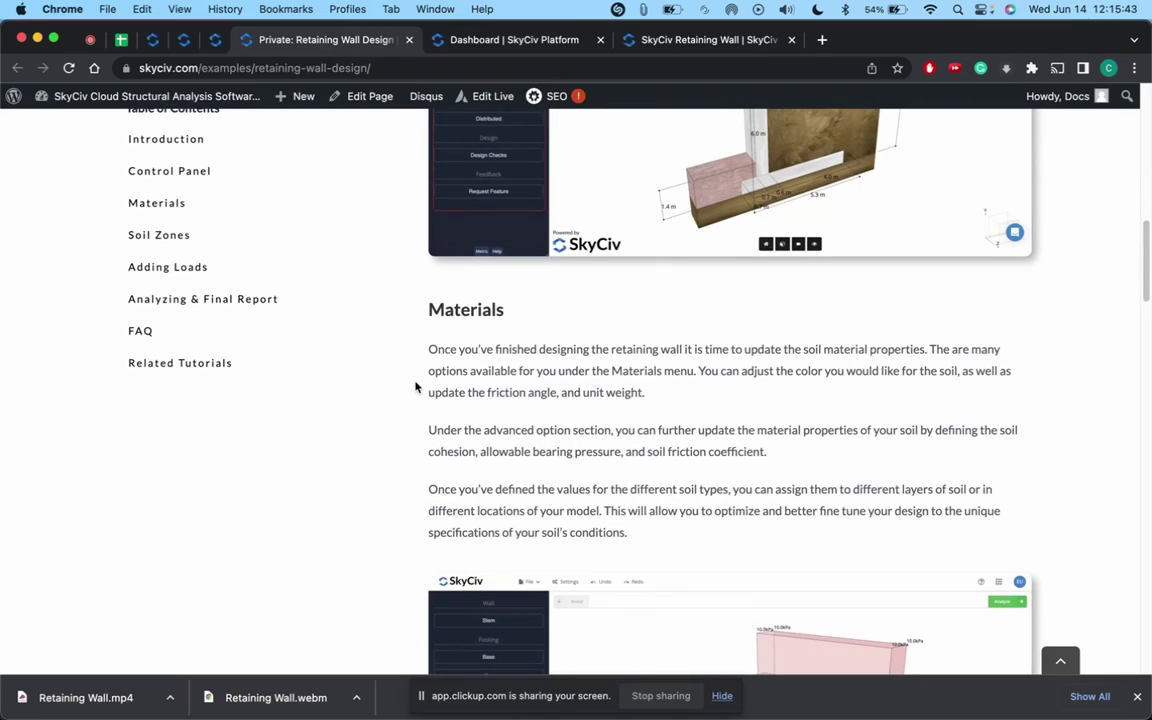
scroll(415, 387, down, 3)
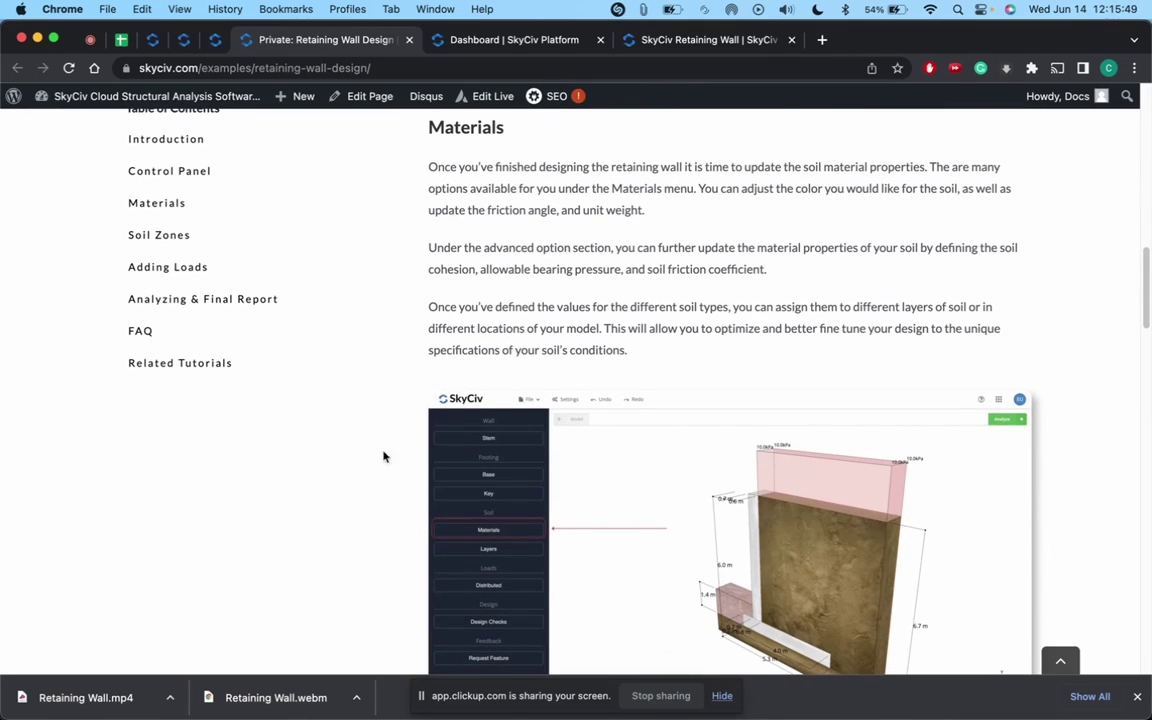
scroll(401, 377, down, 5)
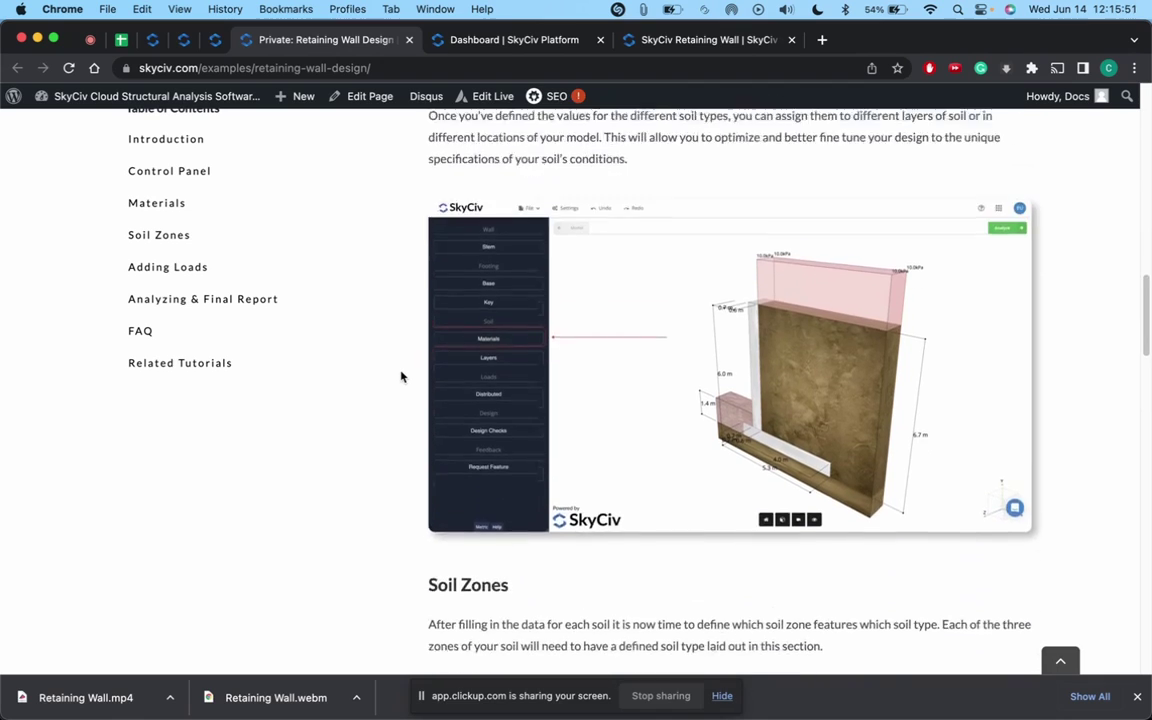
scroll(401, 377, down, 5)
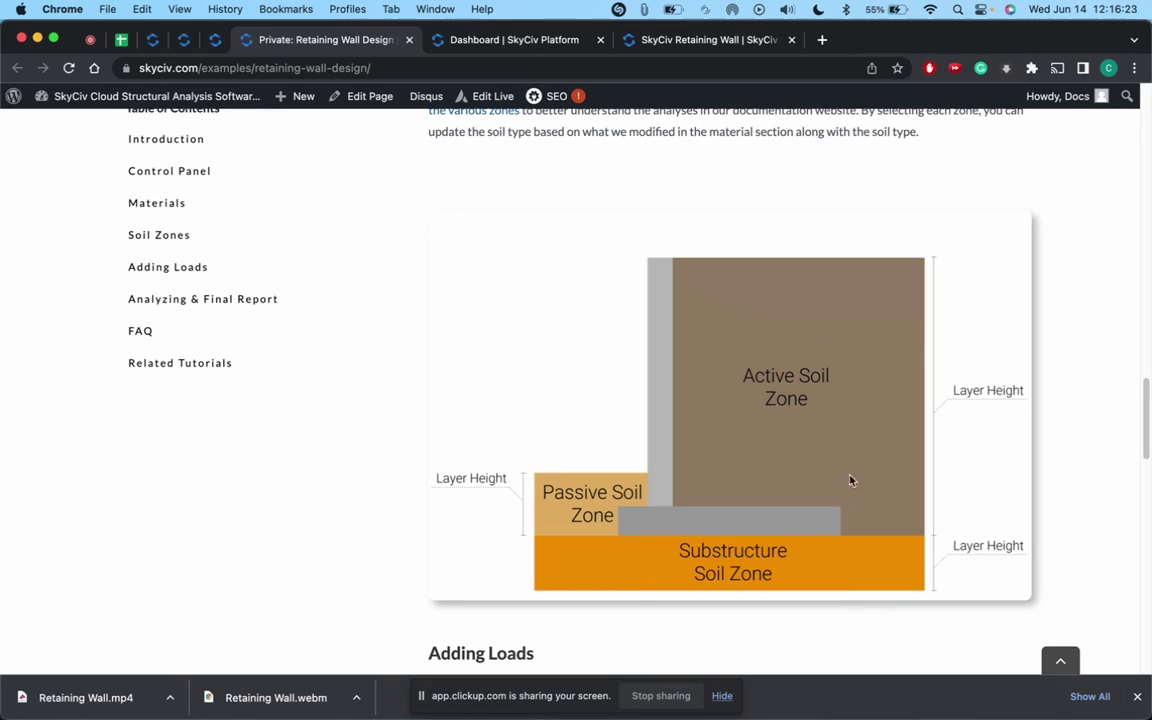
click(655, 40)
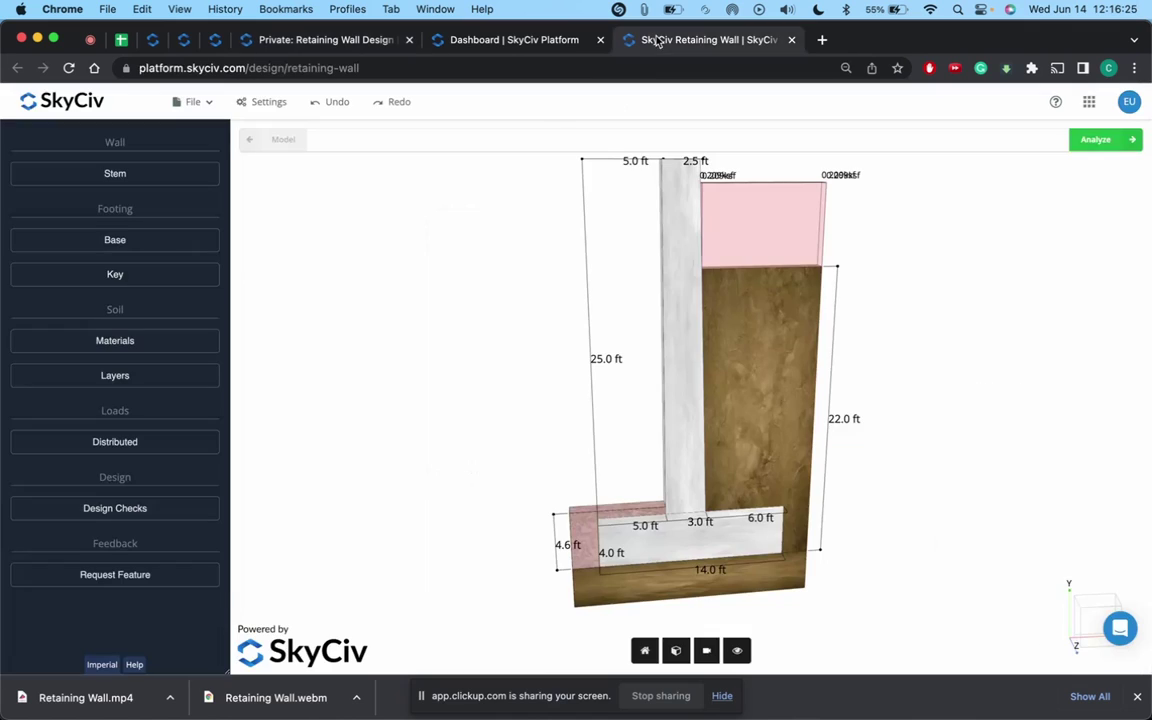
- In Soil Materials, add a new soil type and name it GRAVEL
click(92, 342)
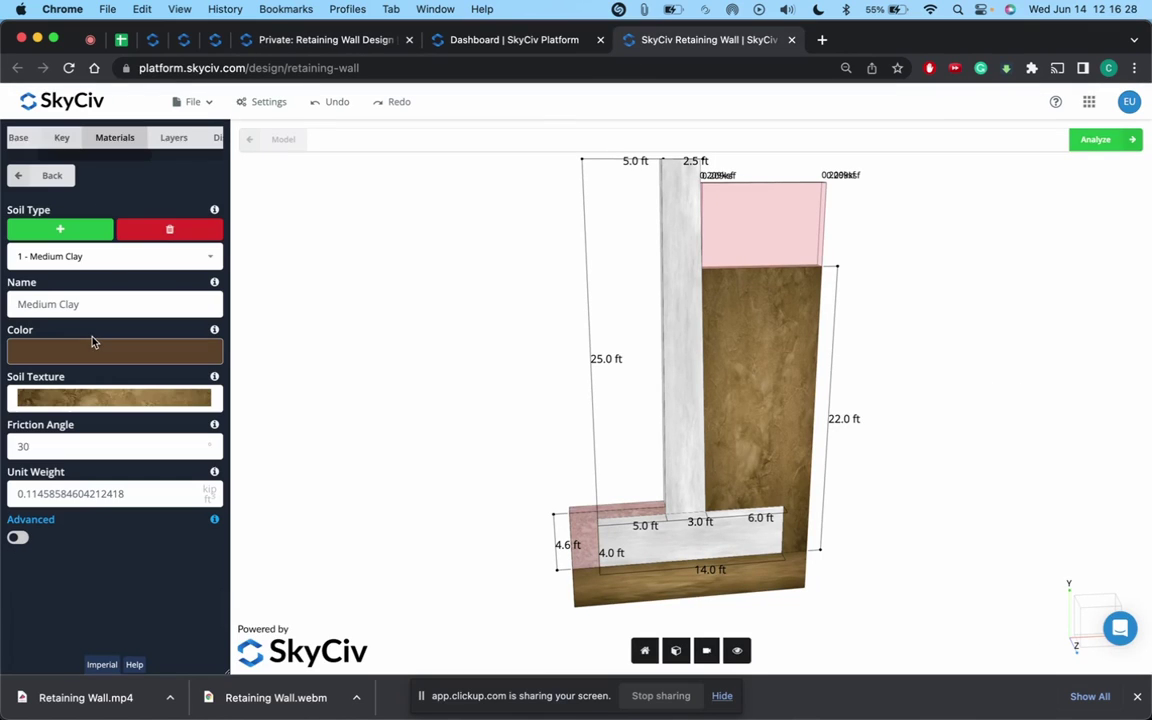
click(100, 262)
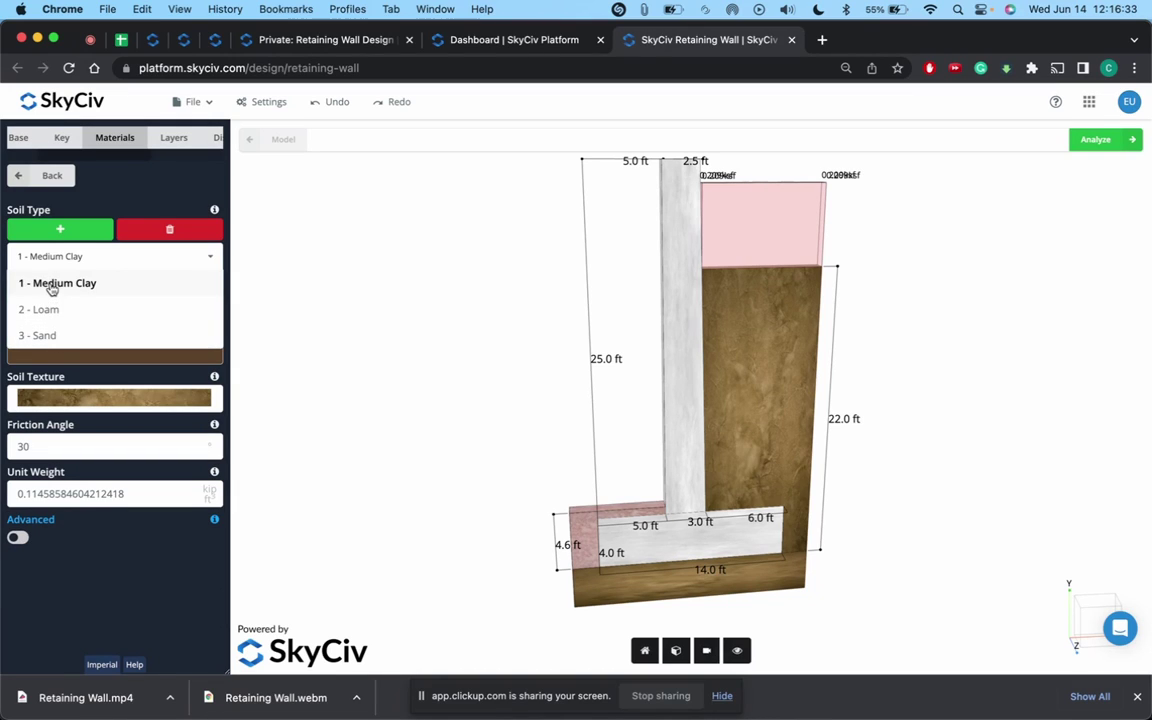
click(79, 186)
click(62, 229)
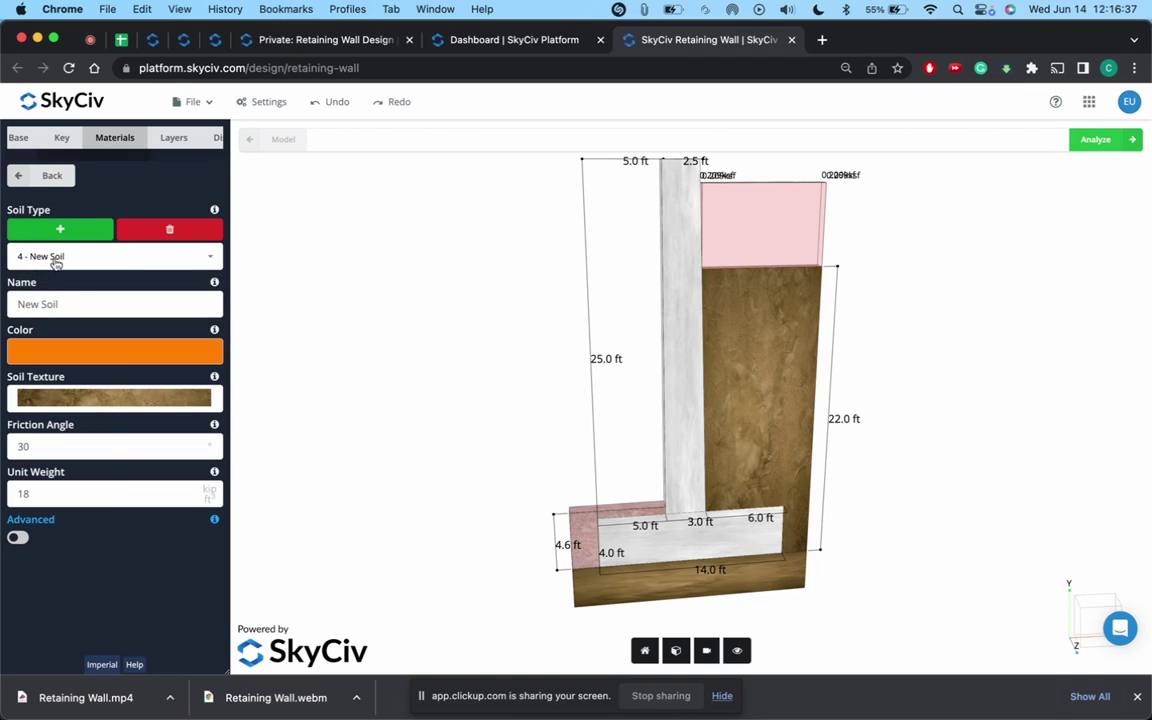
click(63, 256)
click(74, 256)
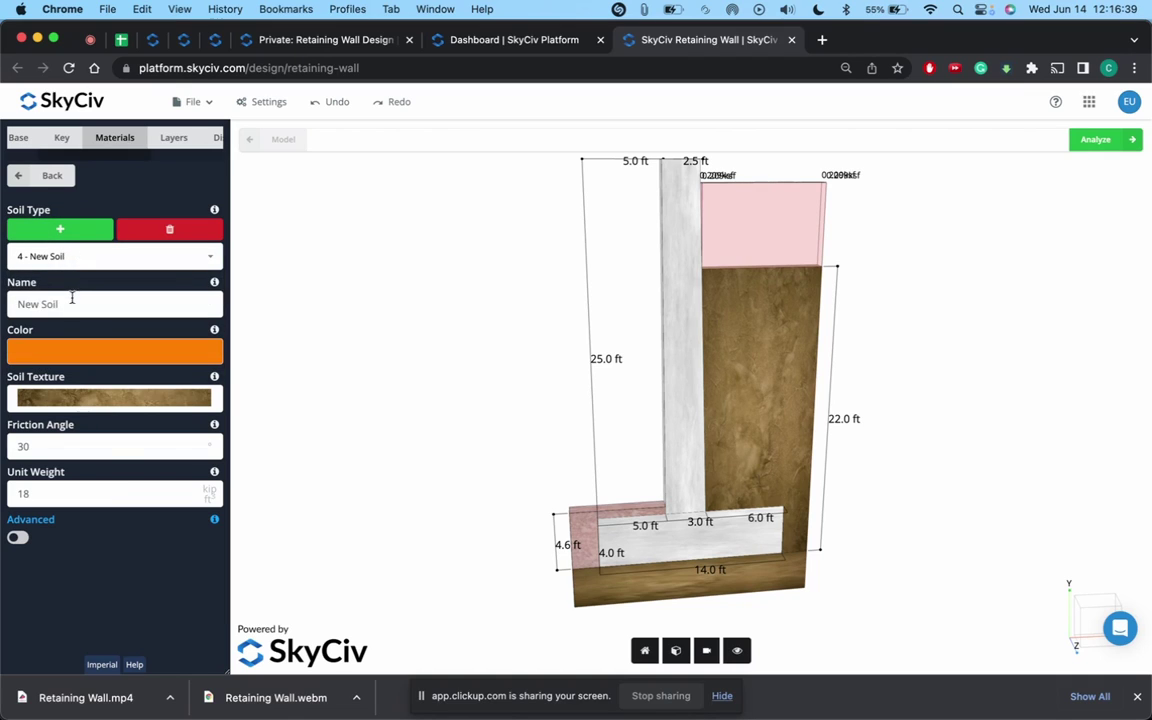
click(71, 303)
drag(71, 303, 7, 310)
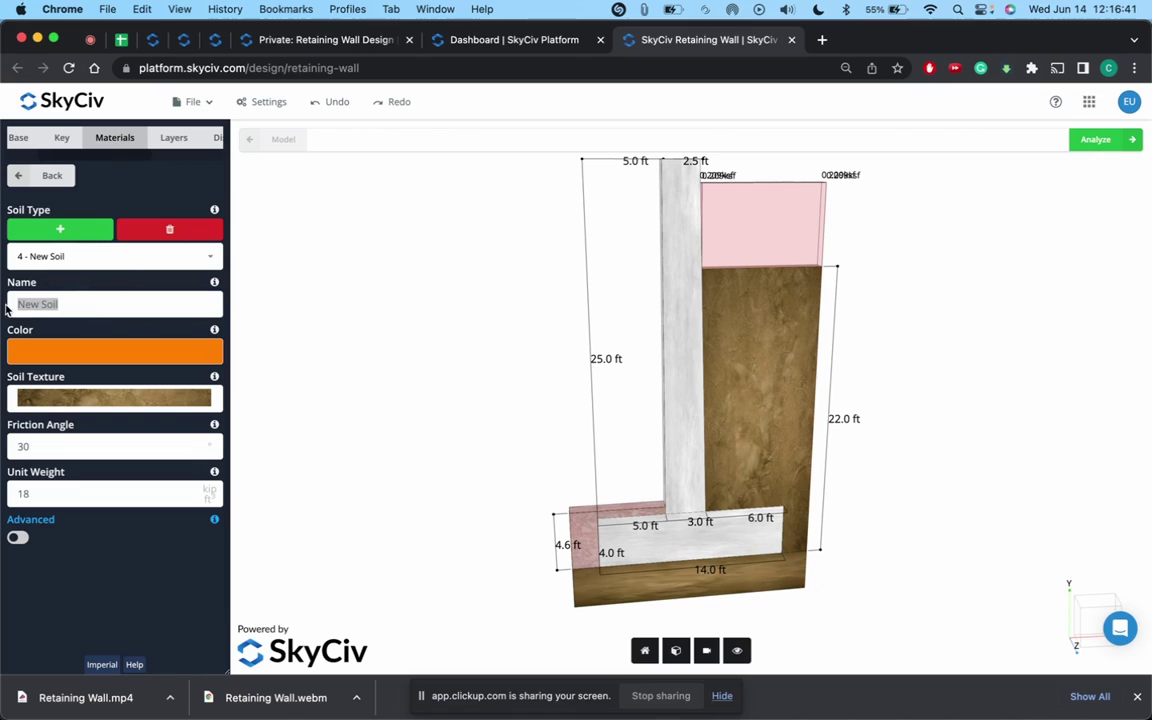
text(GRAV)
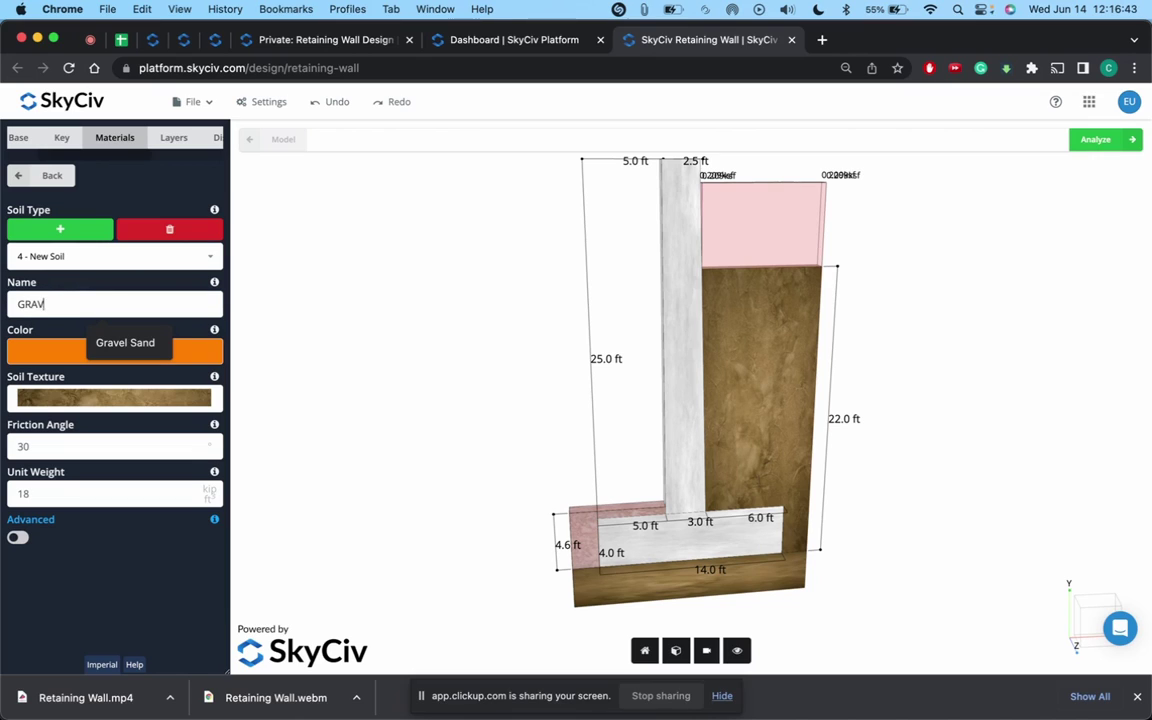
text(EL)
- Give GRAVEL a blue colour and glance at its advanced soil properties
click(44, 347)
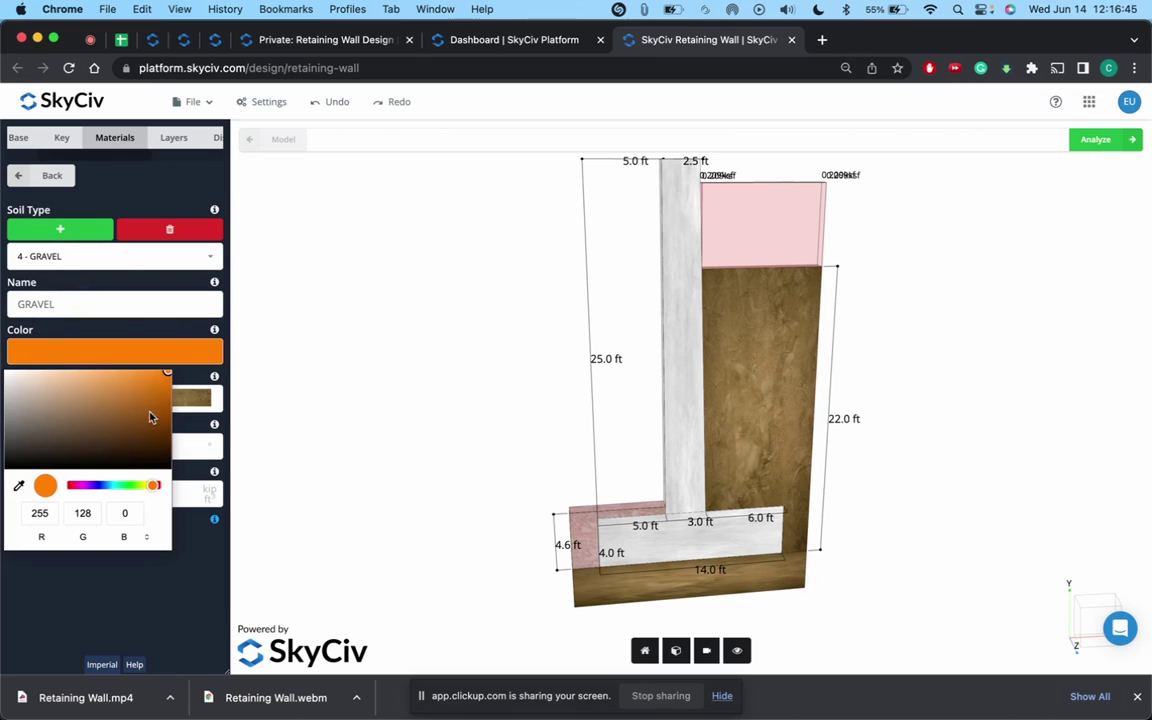
click(104, 488)
drag(94, 440, 129, 395)
click(182, 596)
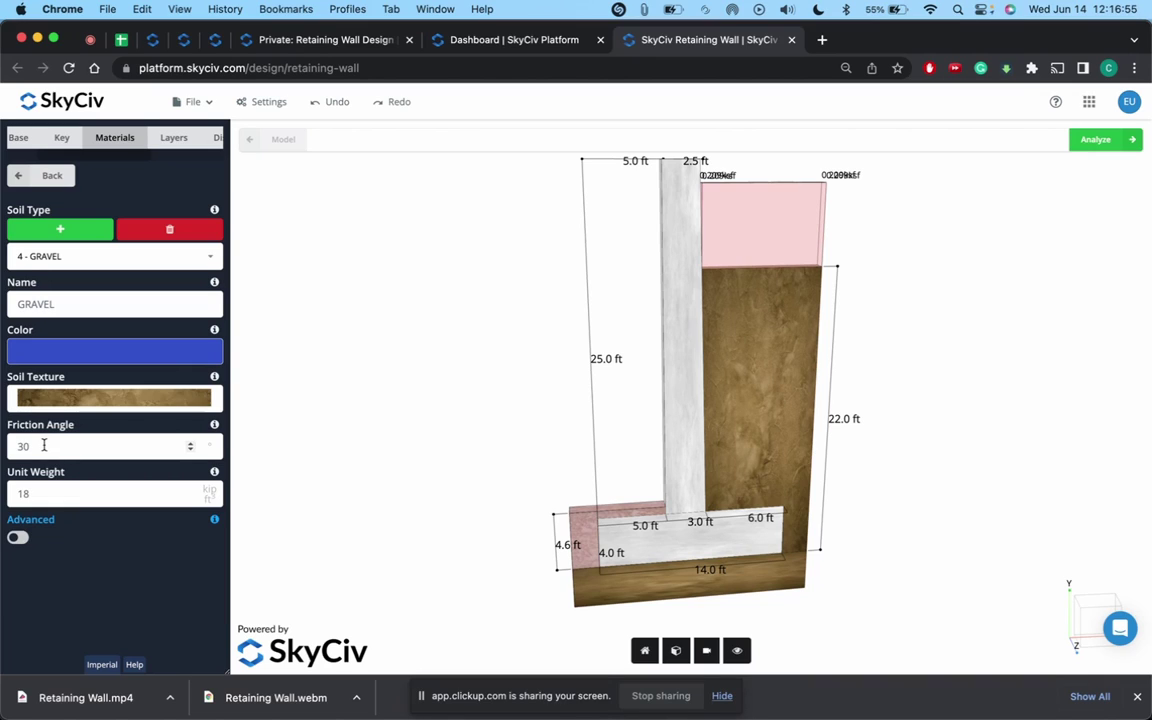
click(18, 537)
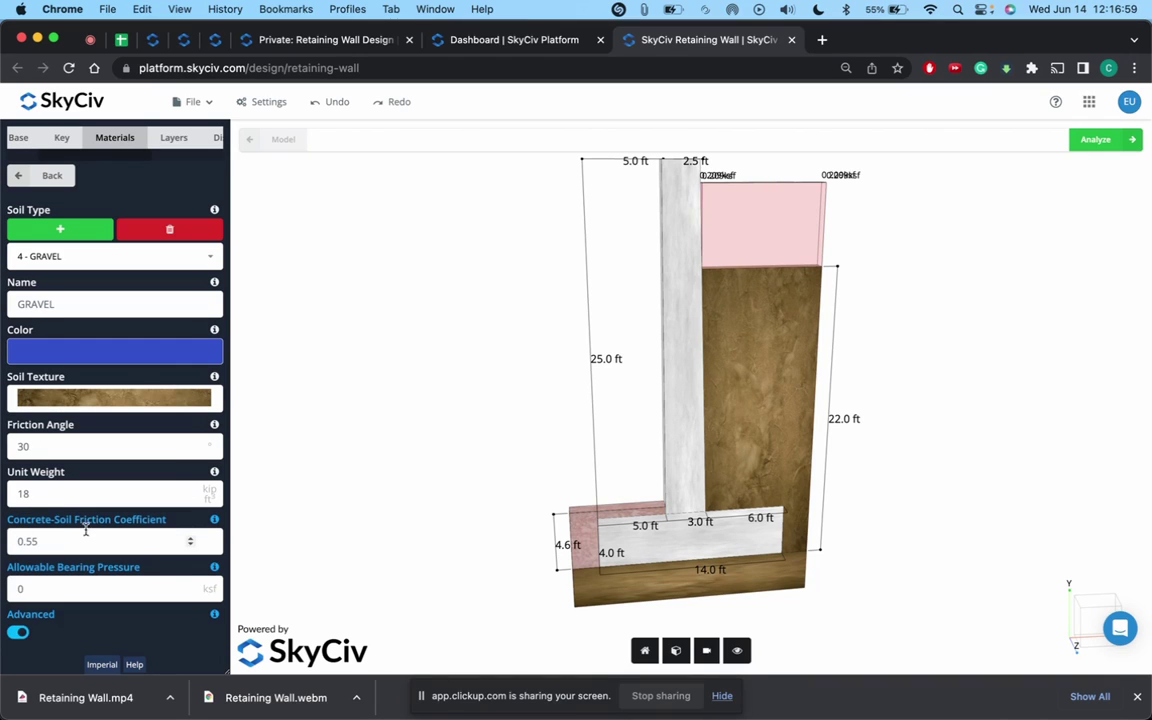
drag(8, 519, 55, 553)
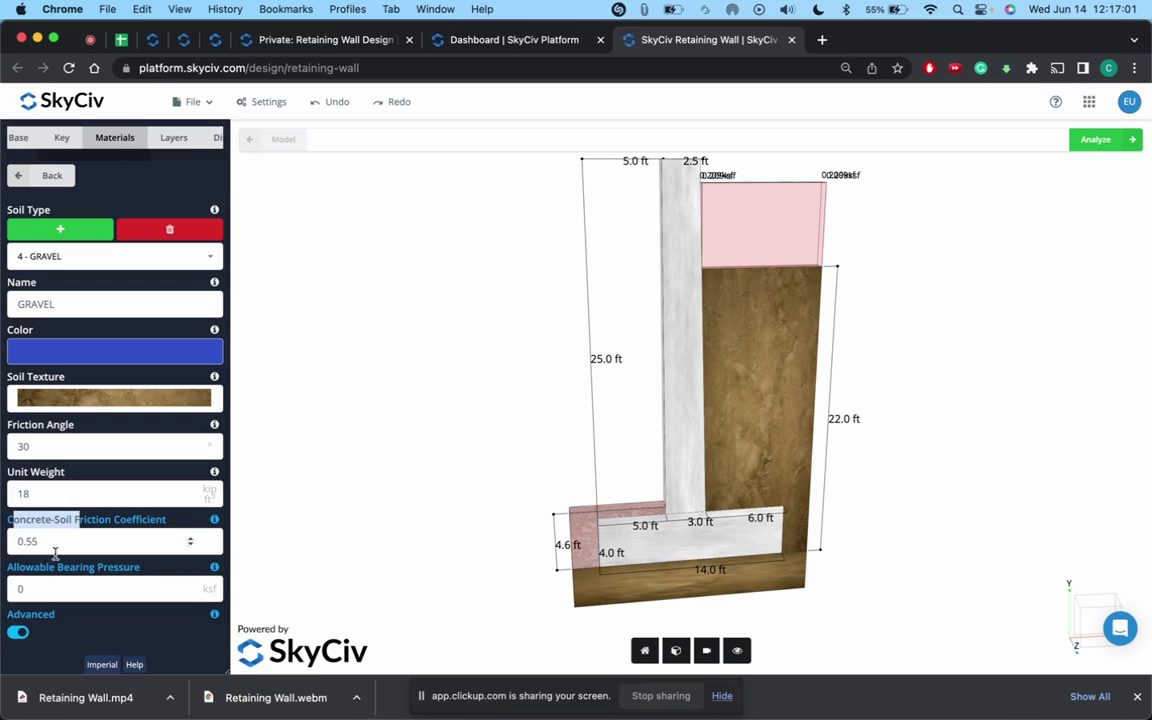
click(18, 632)
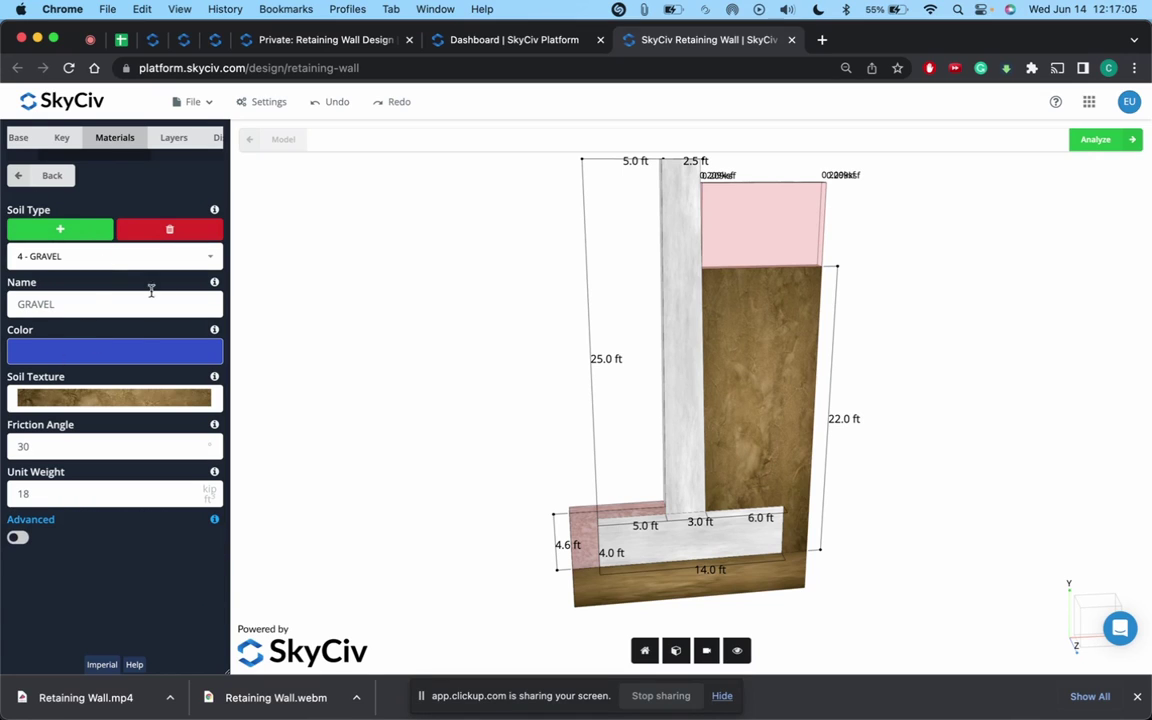
- Review the Medium Clay, Loam and Sand soil properties
click(66, 254)
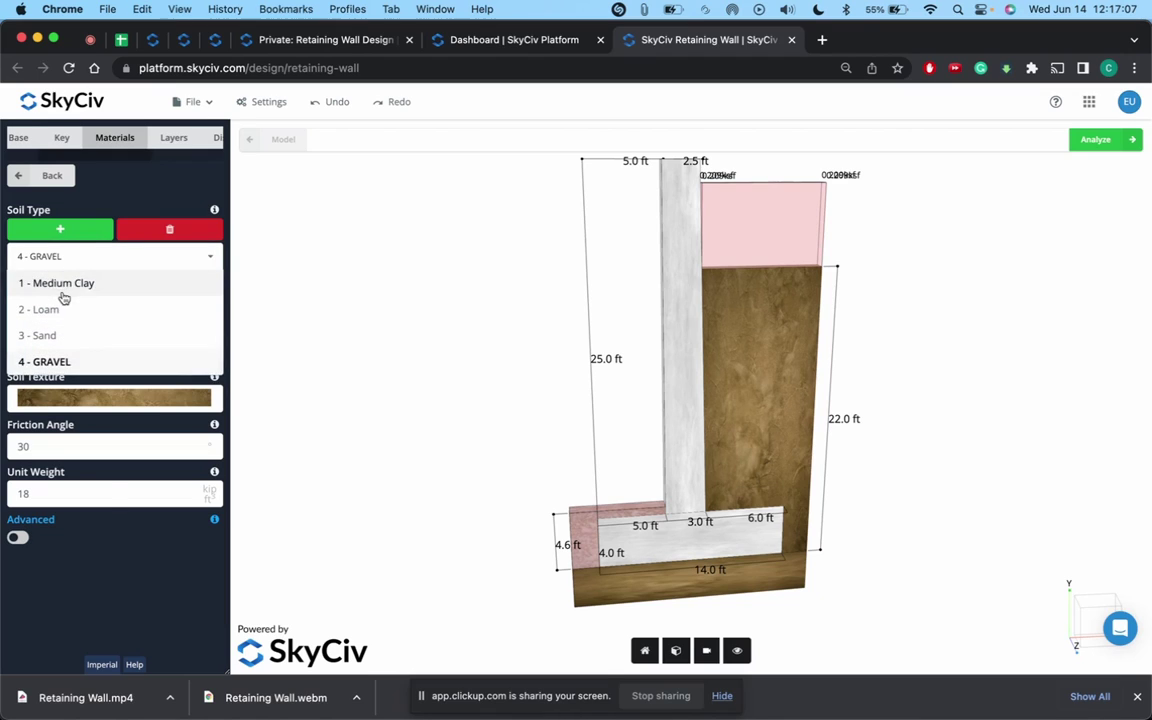
click(62, 285)
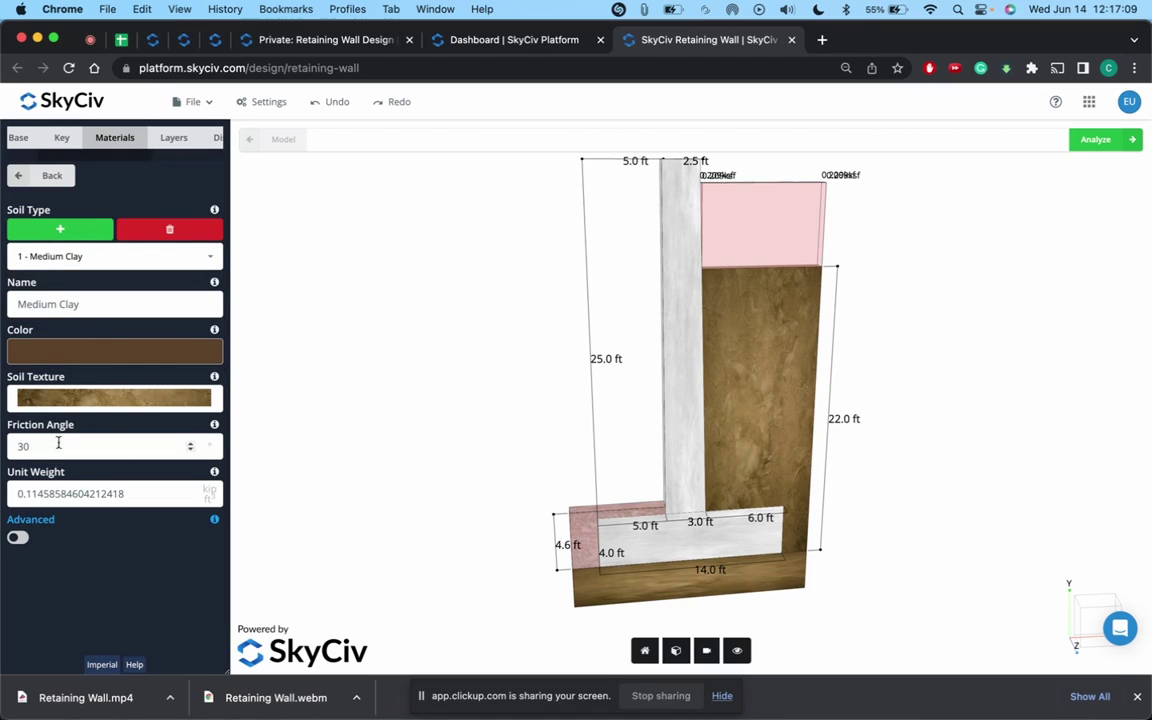
click(50, 256)
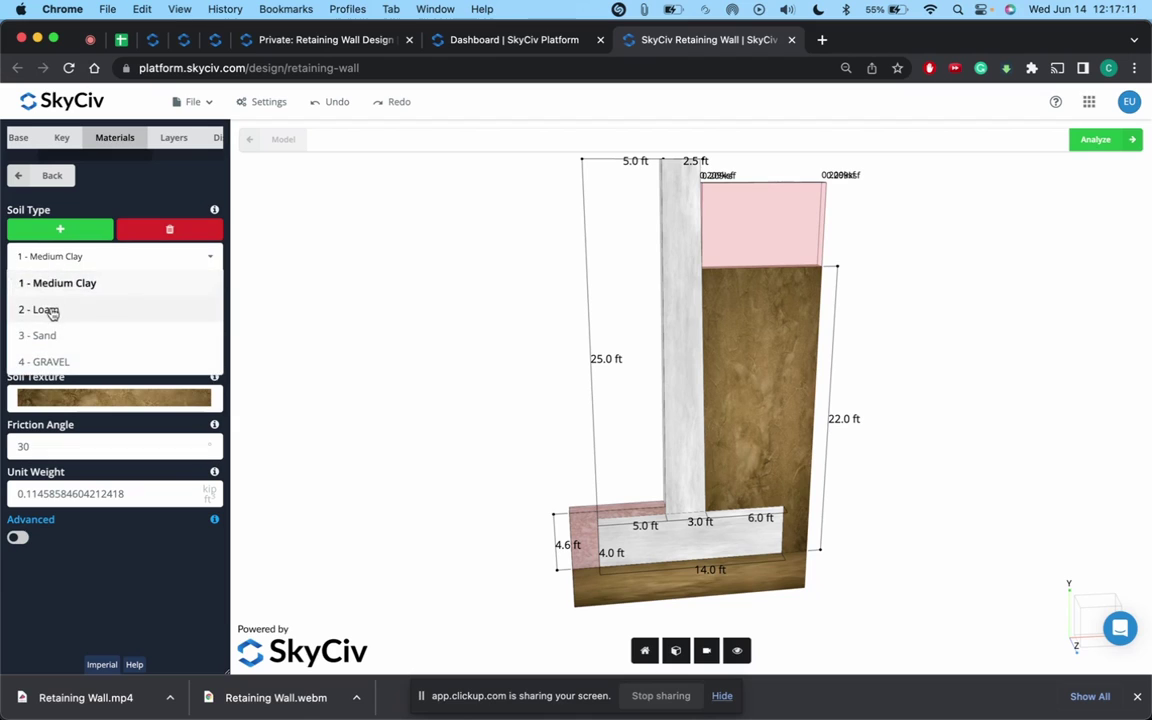
click(52, 312)
click(54, 255)
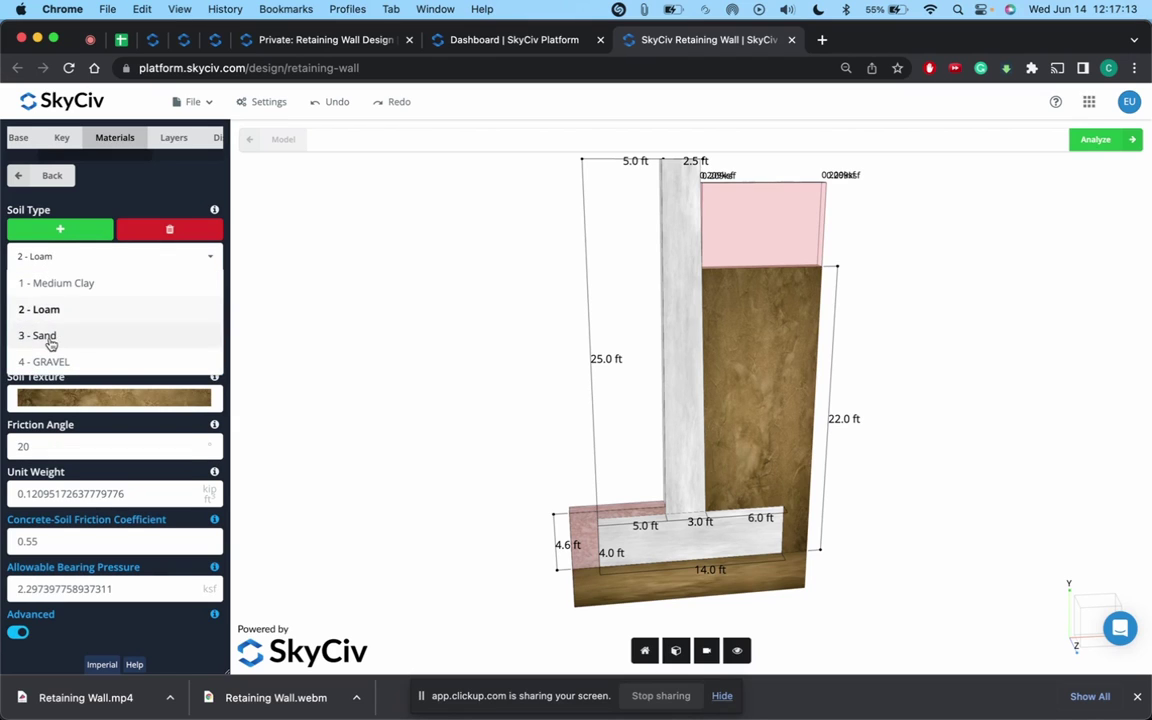
click(51, 340)
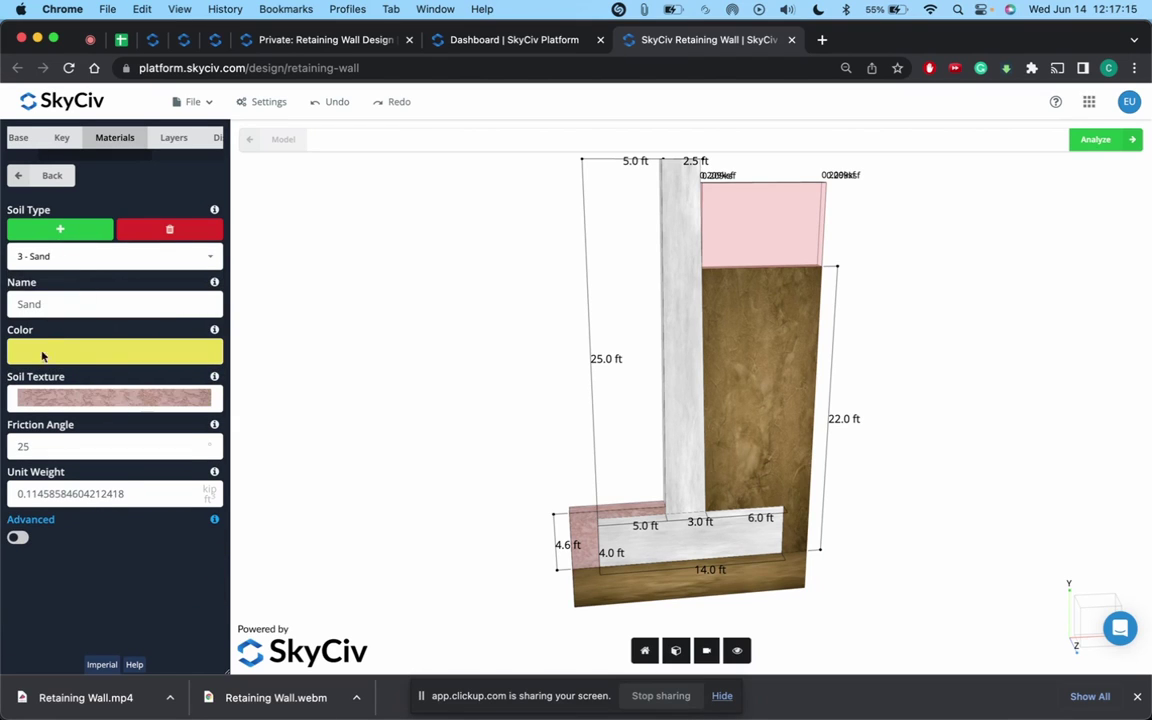
- In Soil Layers, set the Active zone's layer 1 soil type to 4 - GRAVEL
click(24, 176)
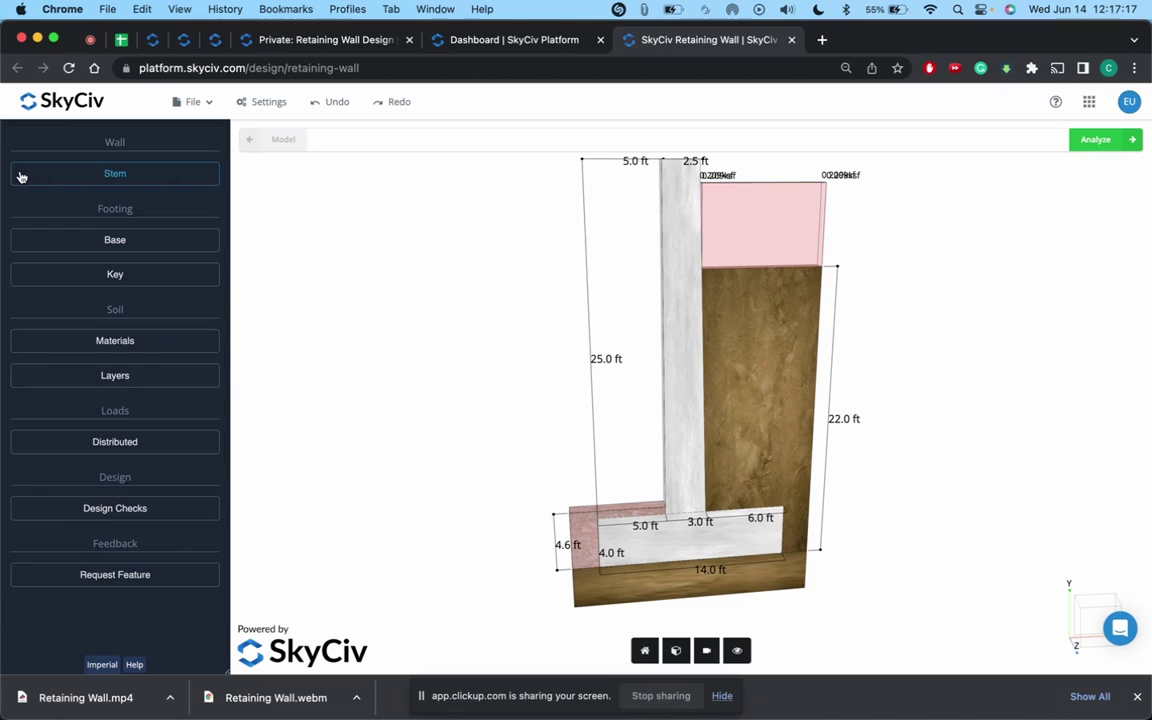
click(129, 378)
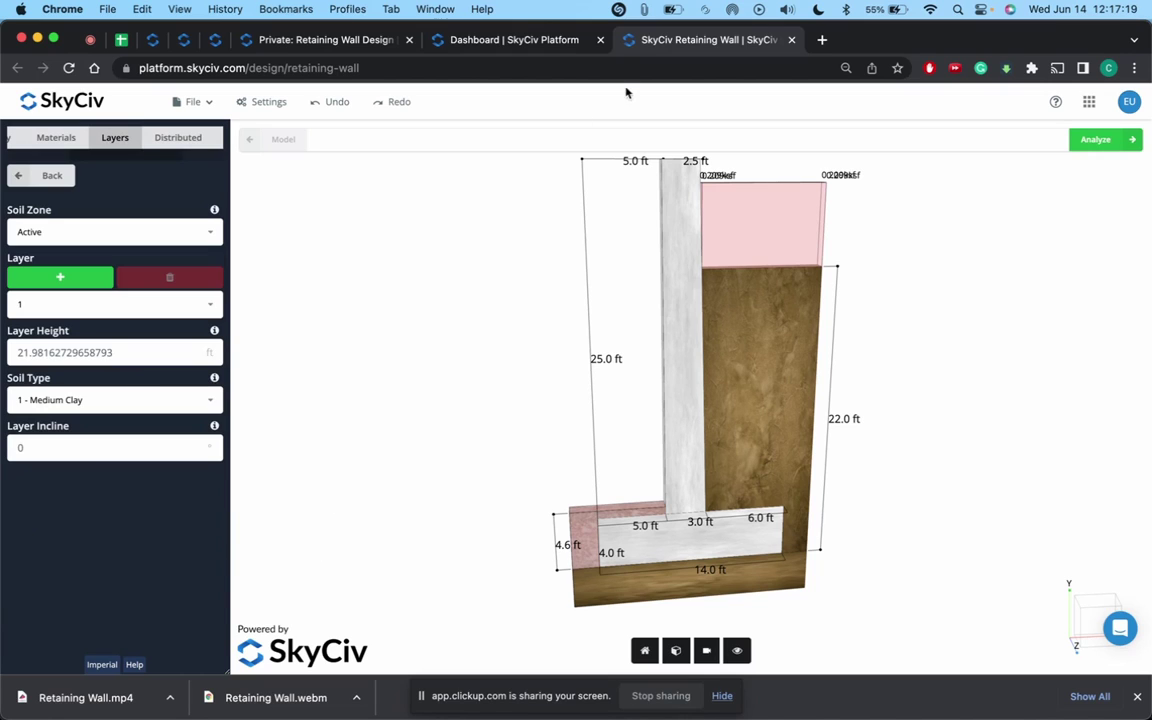
click(330, 40)
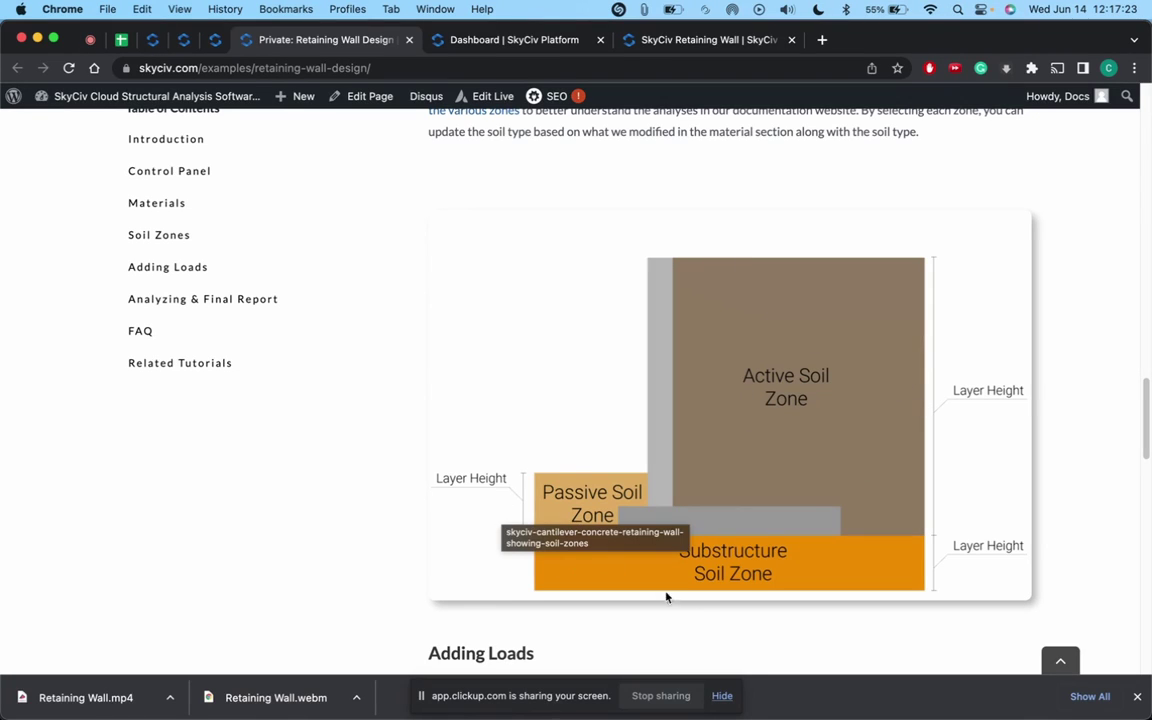
click(671, 43)
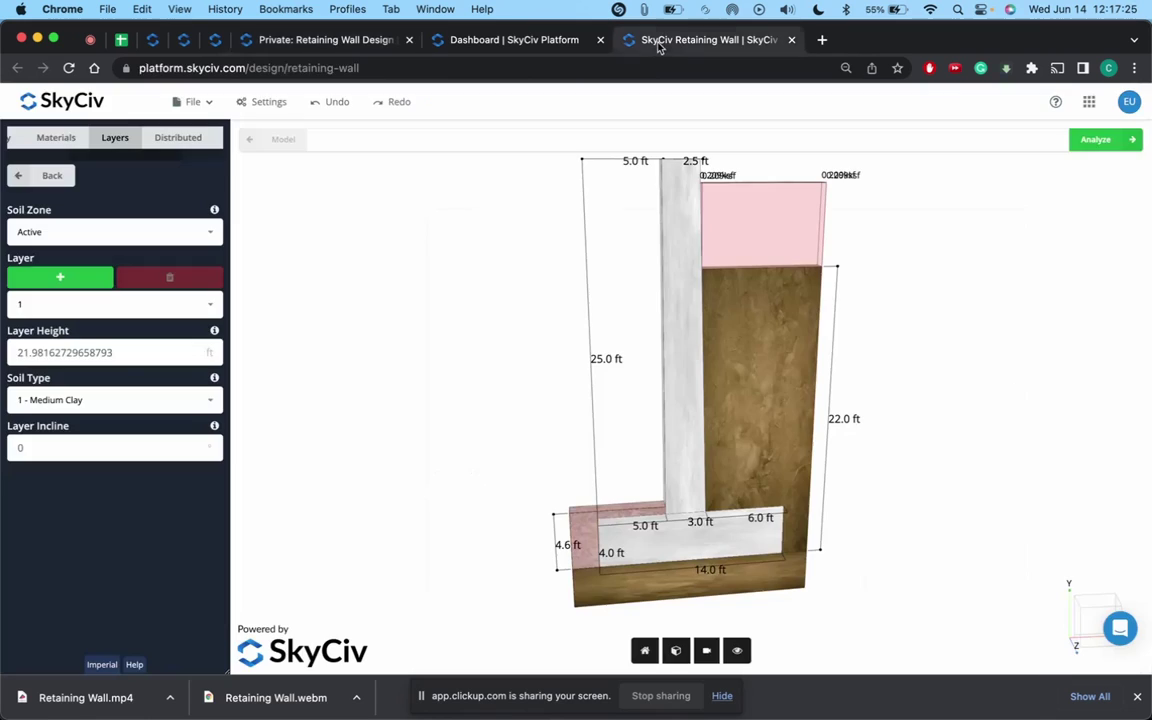
click(108, 237)
click(52, 265)
click(66, 400)
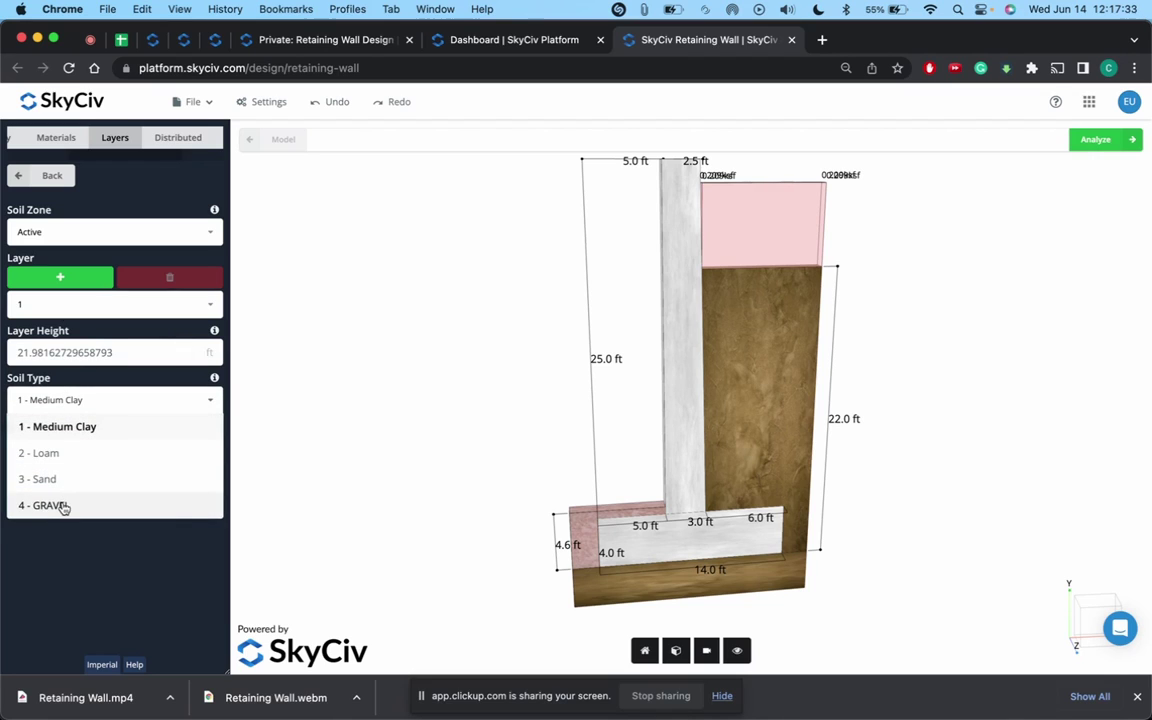
click(63, 506)
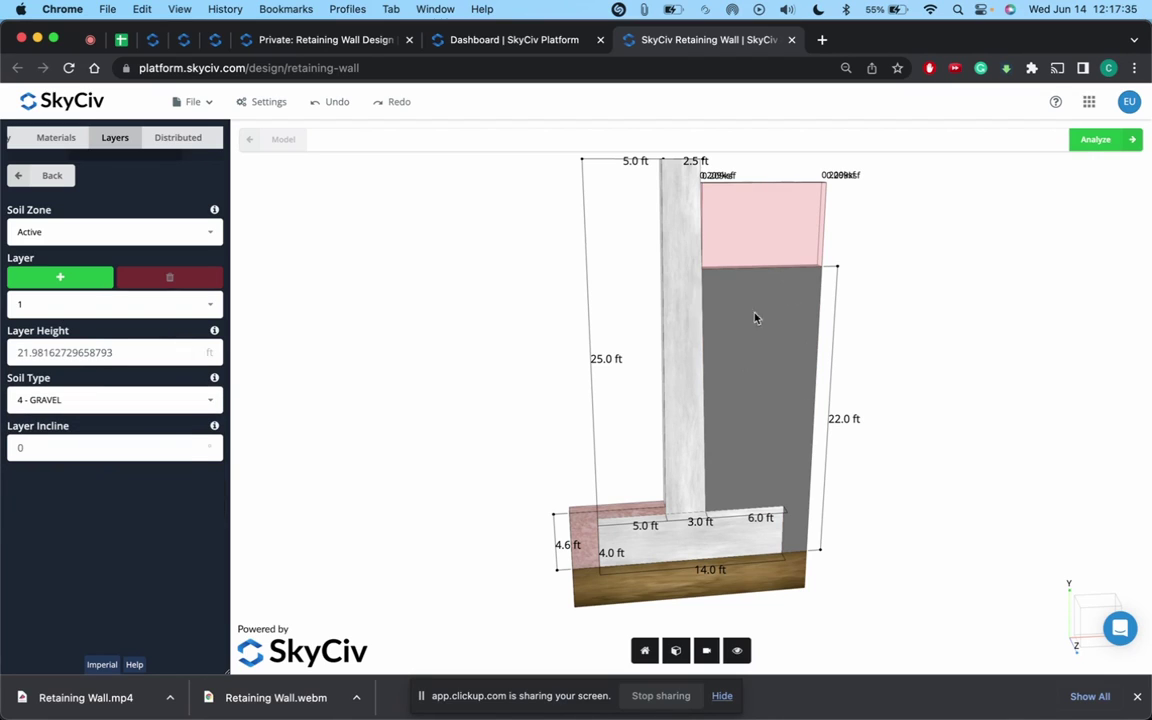
- Check the Passive and Substructure soil zones, leave the substructure as Loam, and return to Passive
click(118, 232)
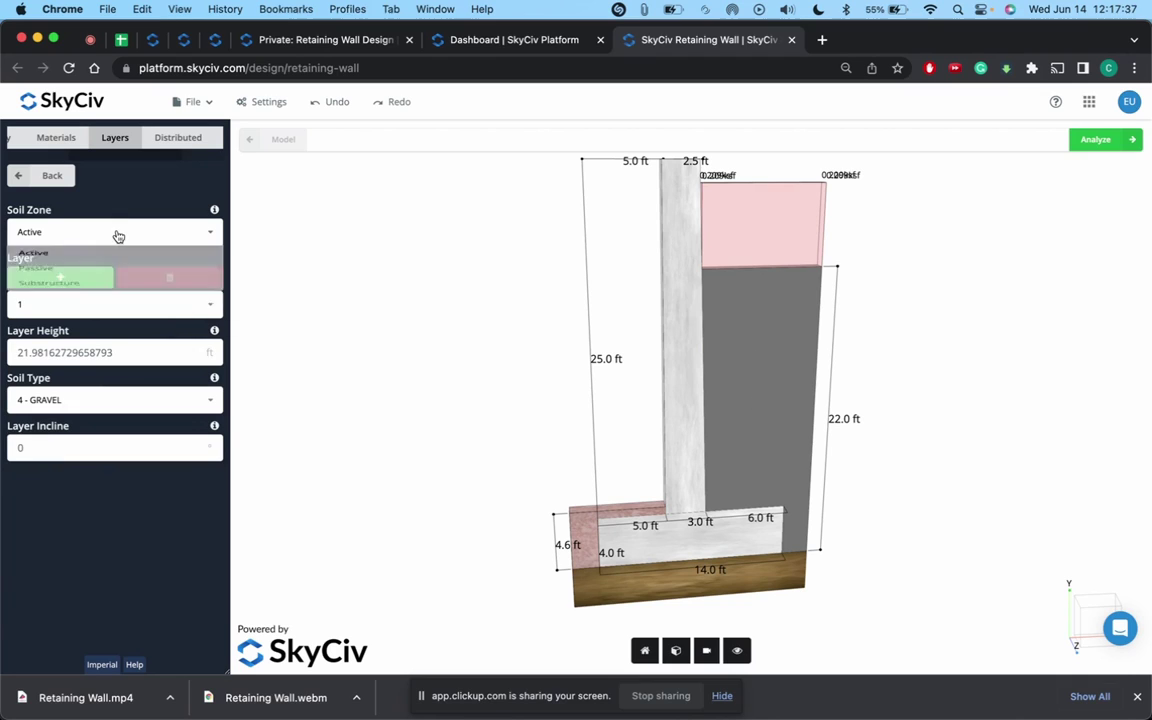
click(78, 286)
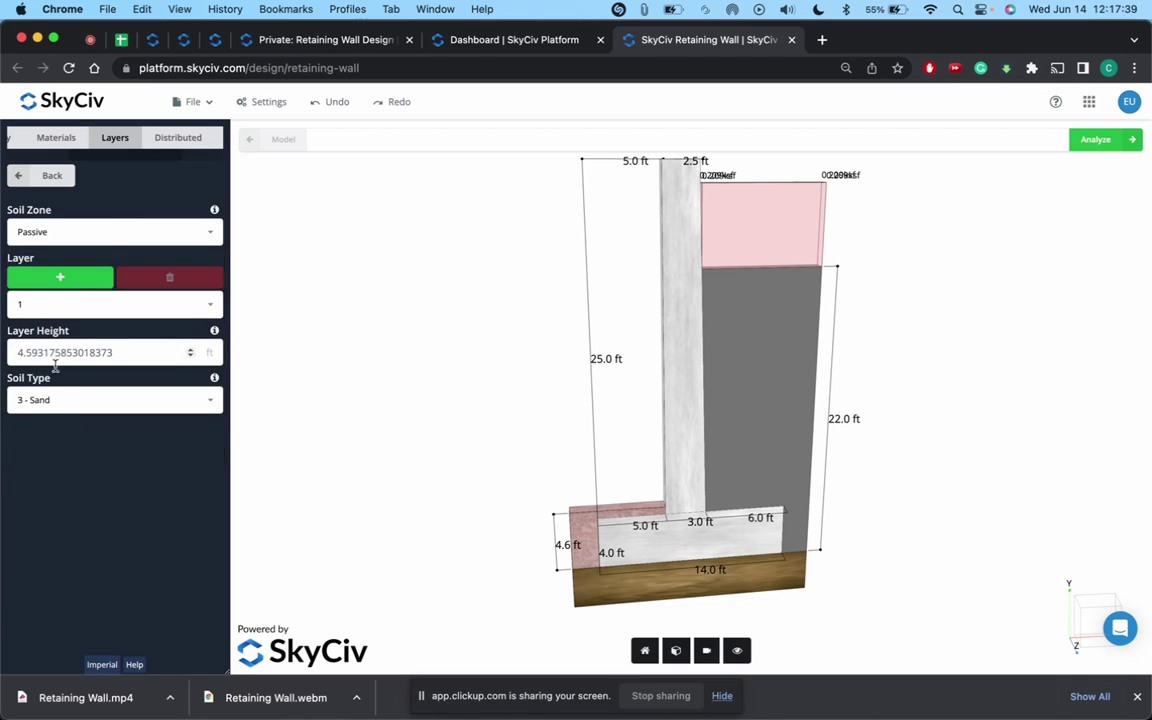
click(44, 401)
click(44, 401)
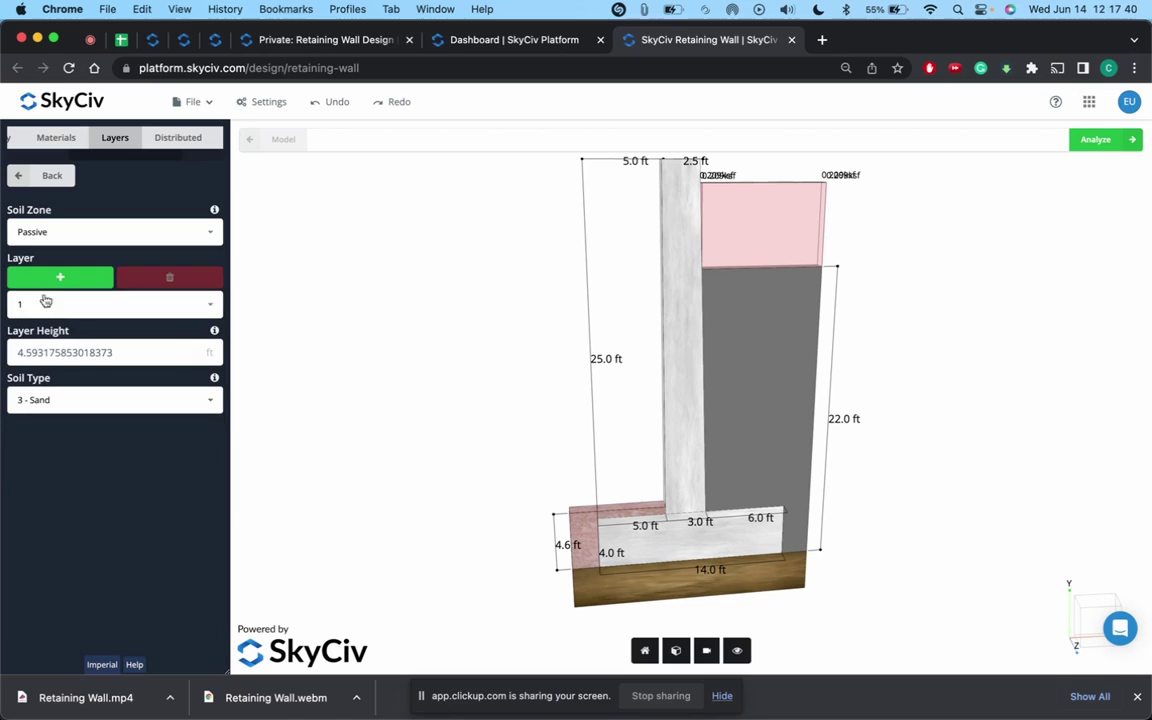
click(51, 230)
click(50, 311)
click(77, 280)
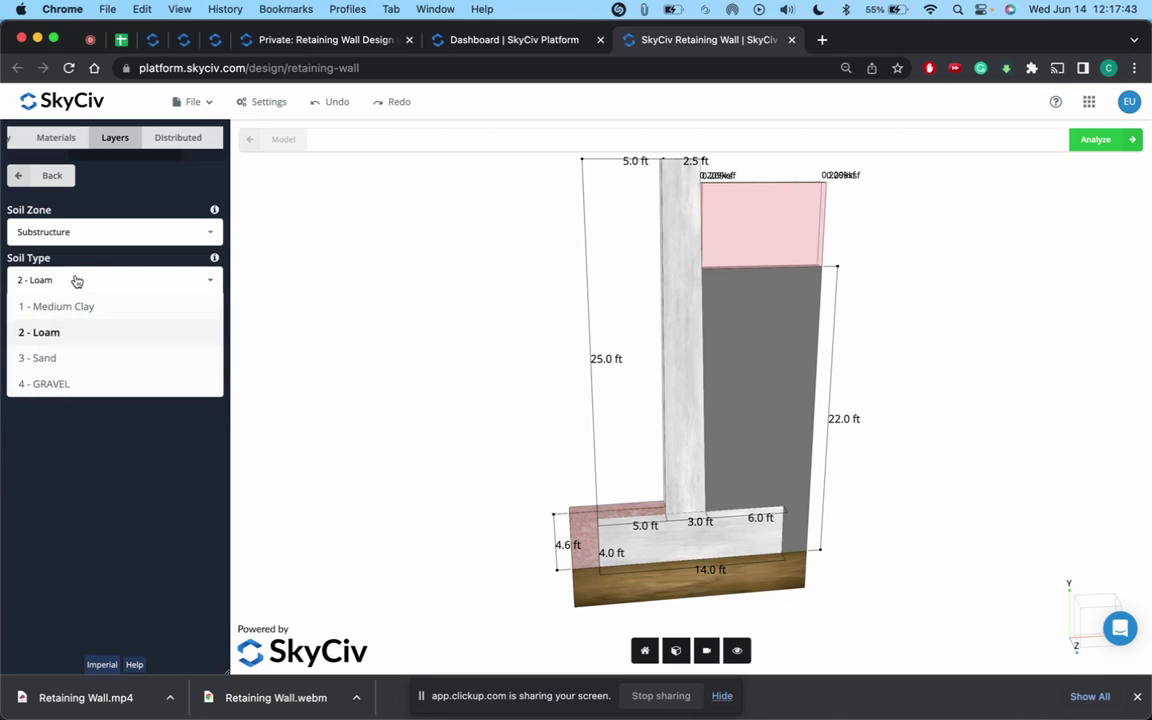
click(77, 280)
click(51, 228)
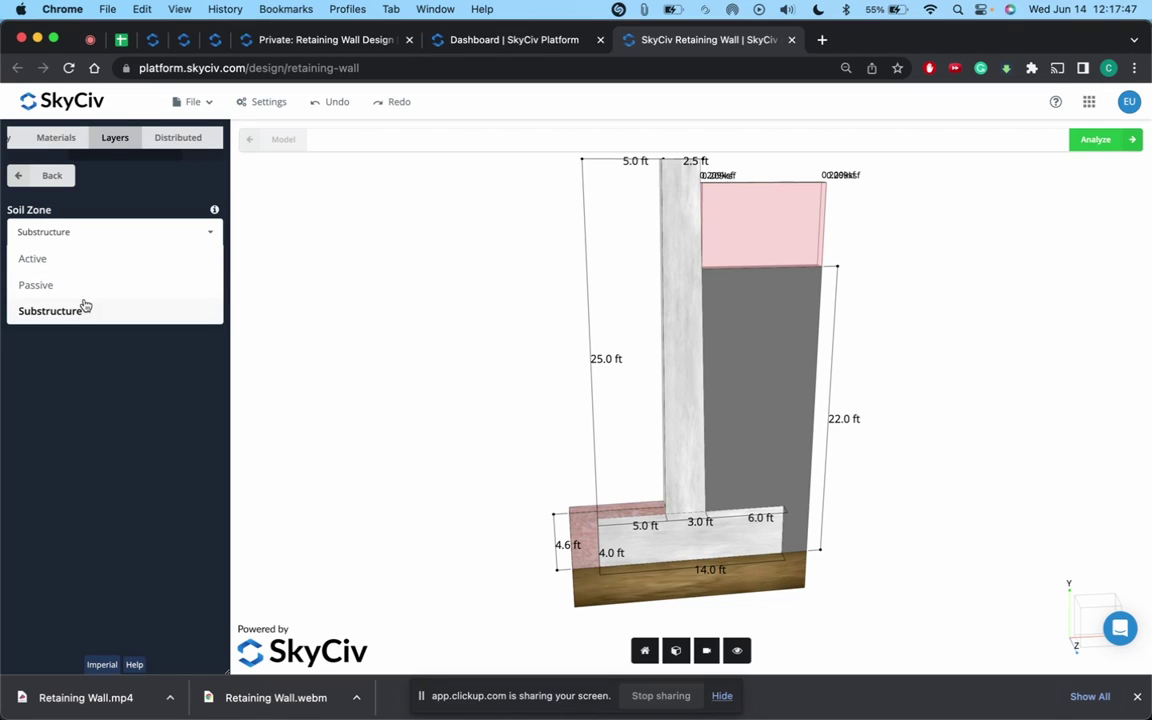
click(61, 287)
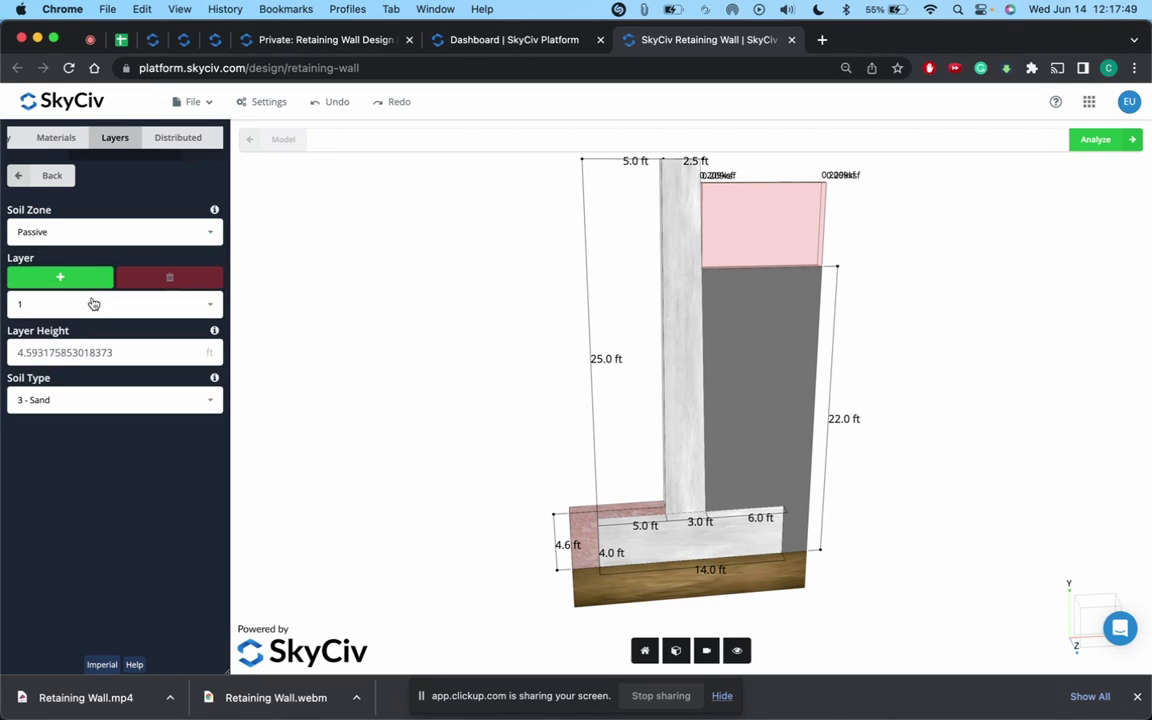
- Add a second passive soil layer and set its soil type to 2 - Loam
click(68, 281)
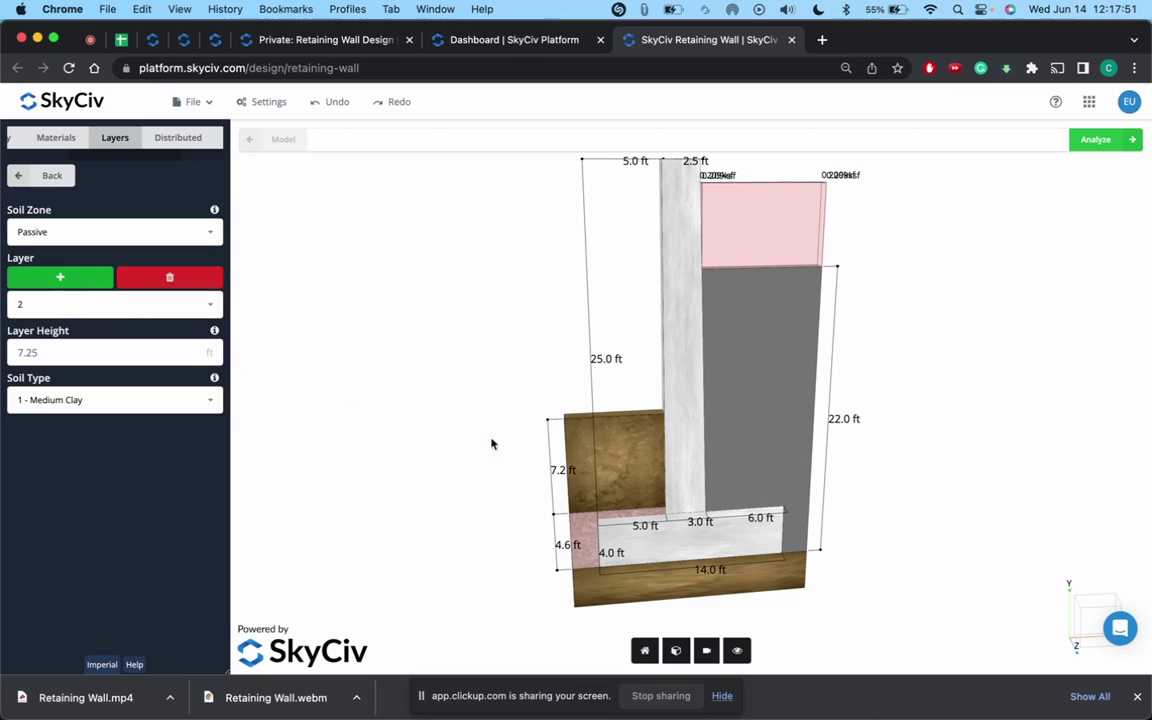
click(74, 396)
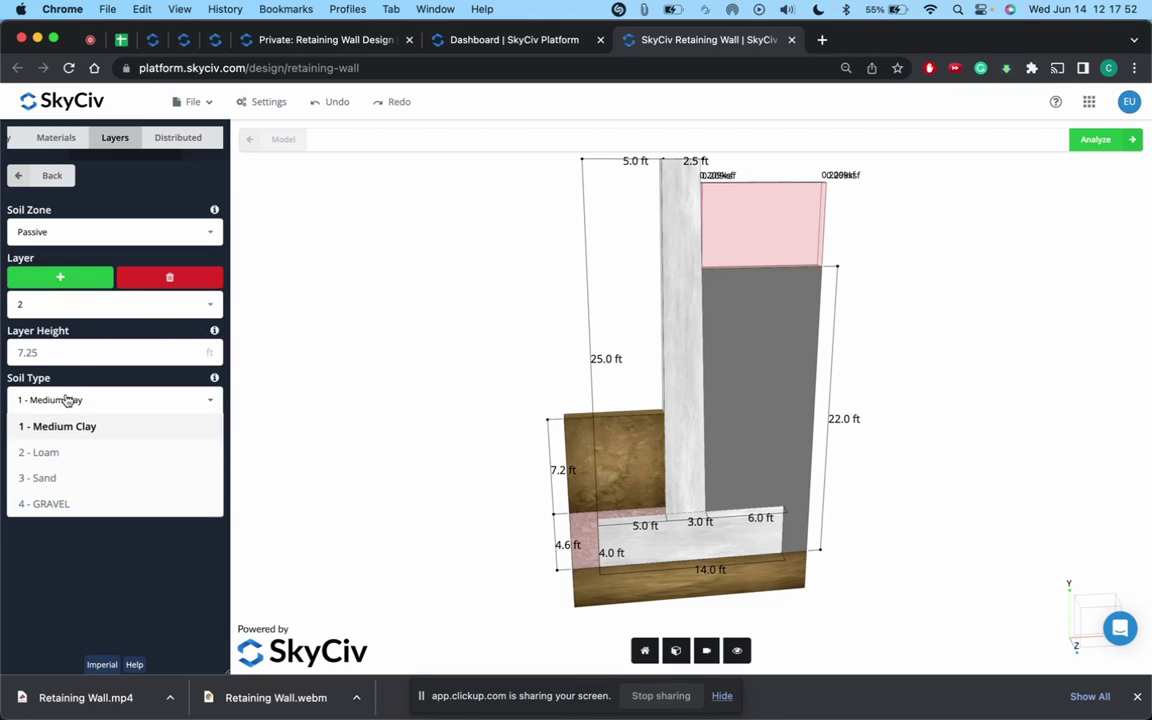
click(64, 478)
click(130, 398)
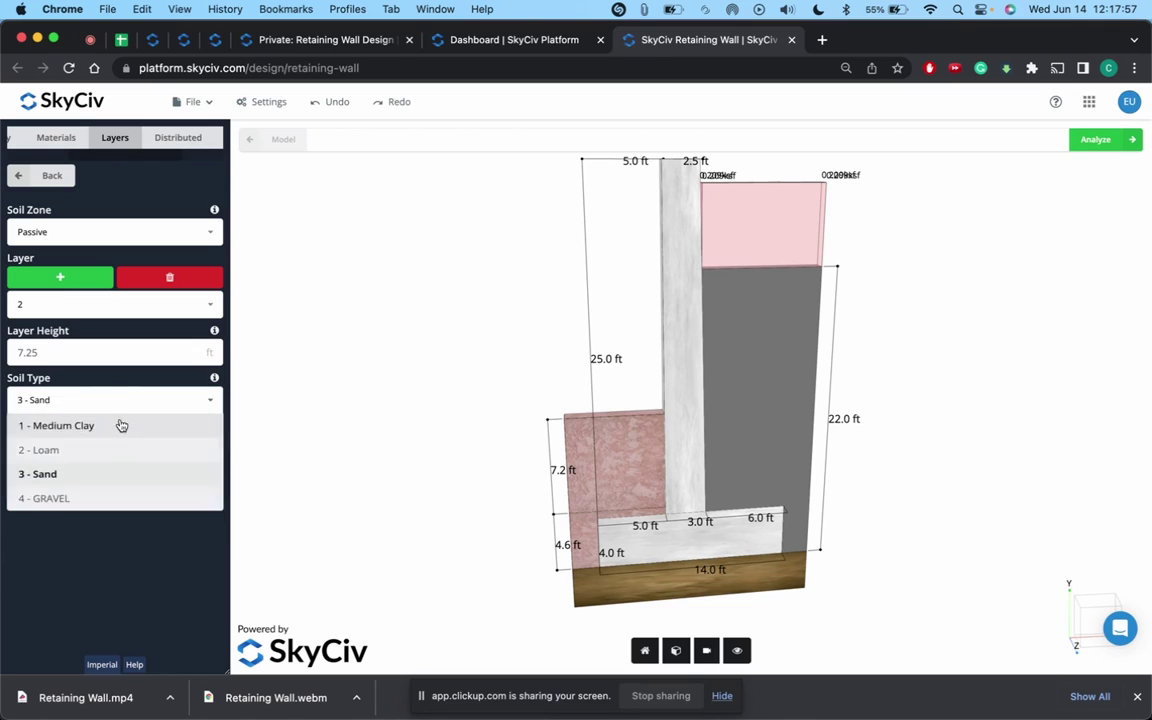
click(185, 604)
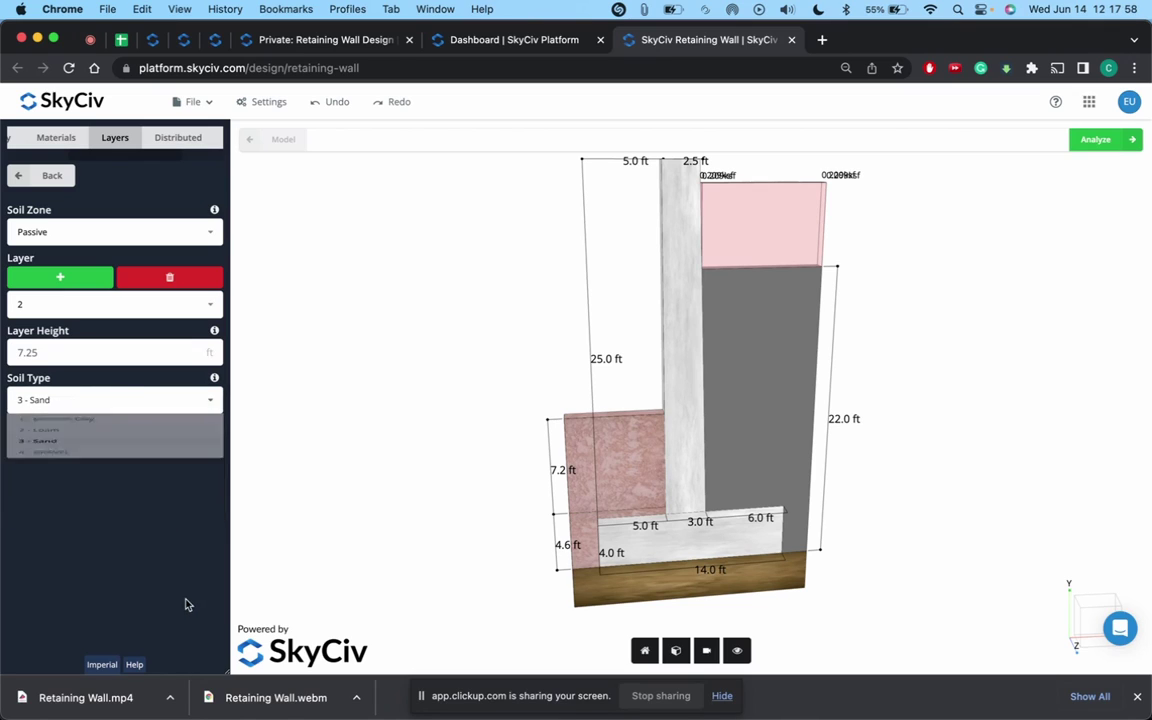
click(80, 400)
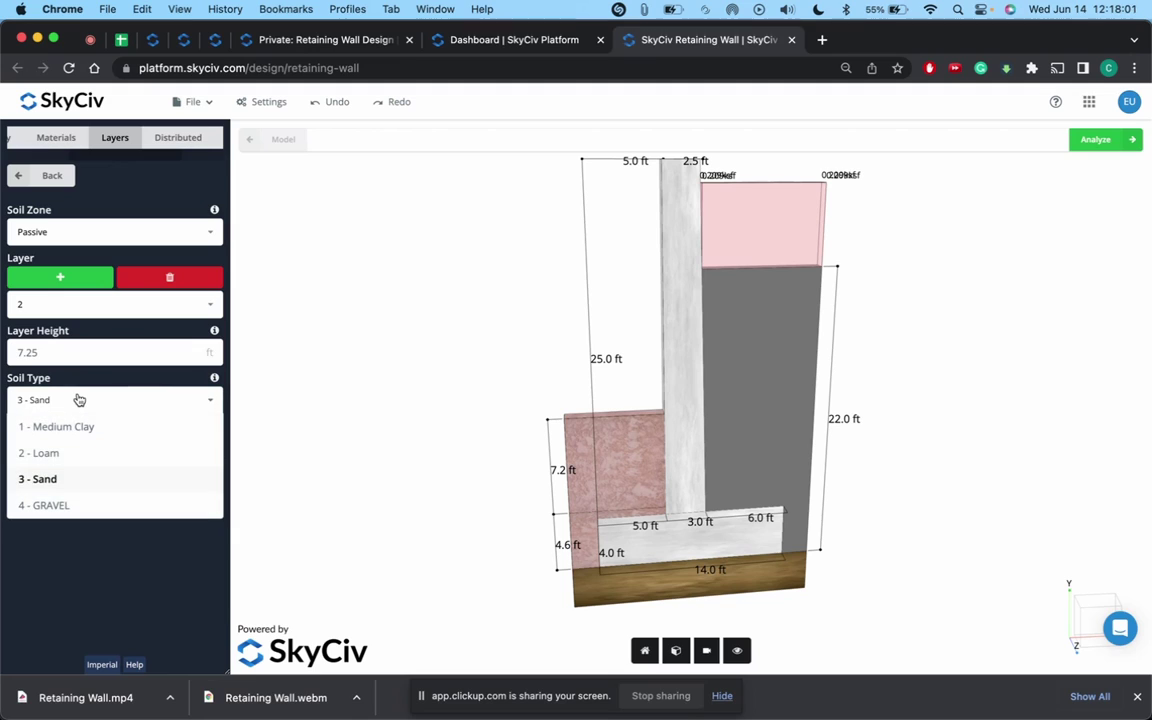
click(45, 453)
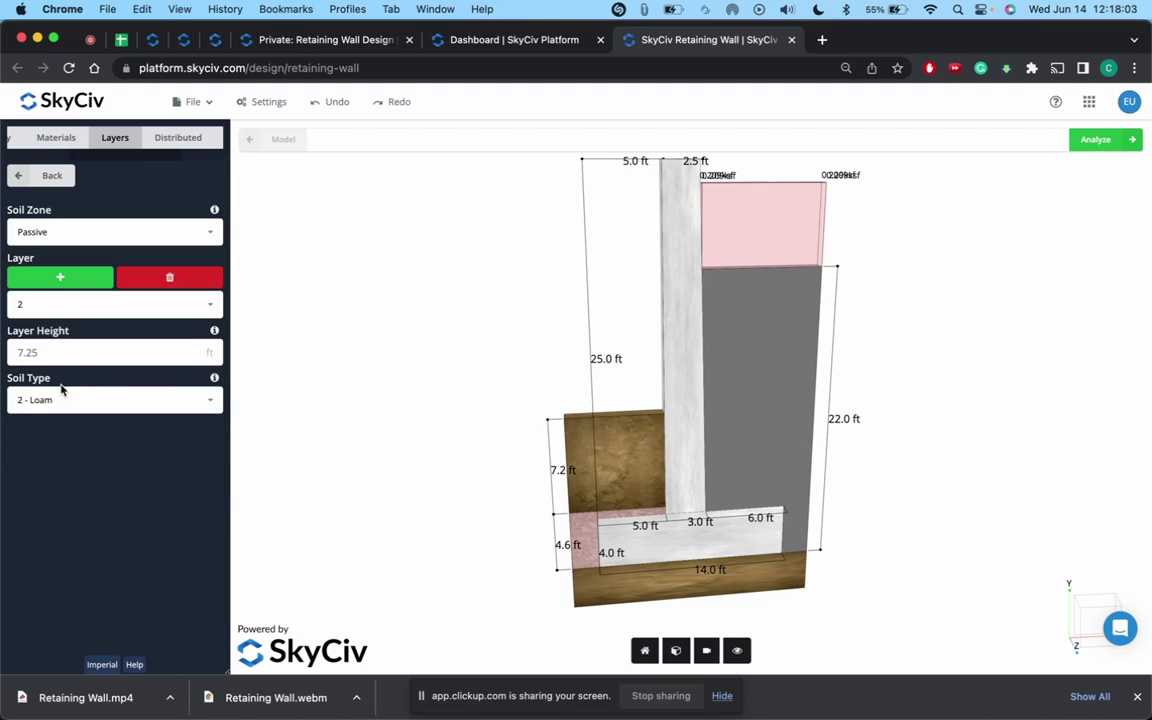
click(50, 137)
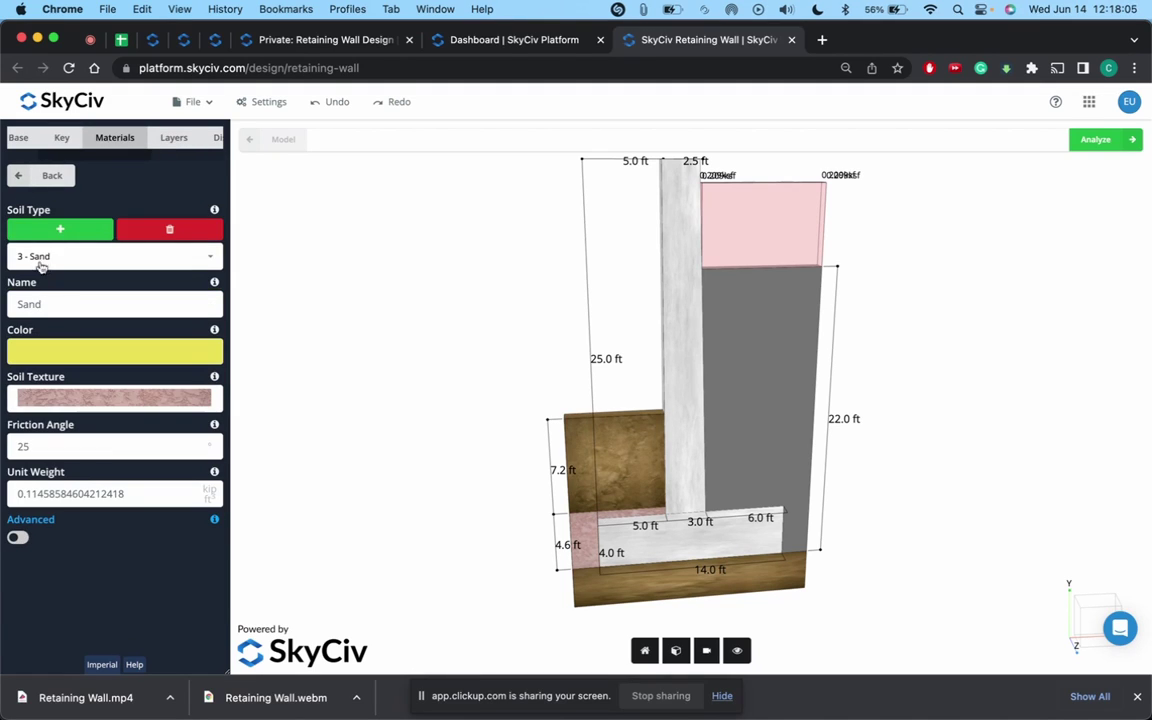
- Create a new soil material named NEW SAND with unit weight 20
click(45, 229)
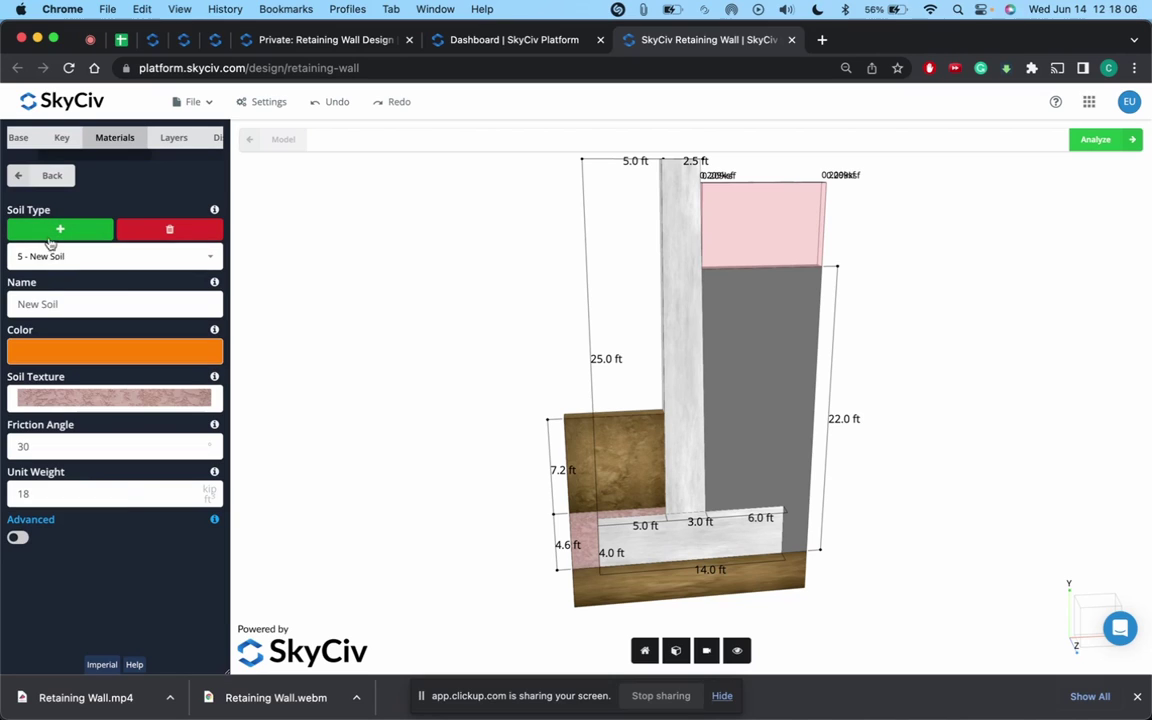
triple_click(67, 297)
text(NEW SAND)
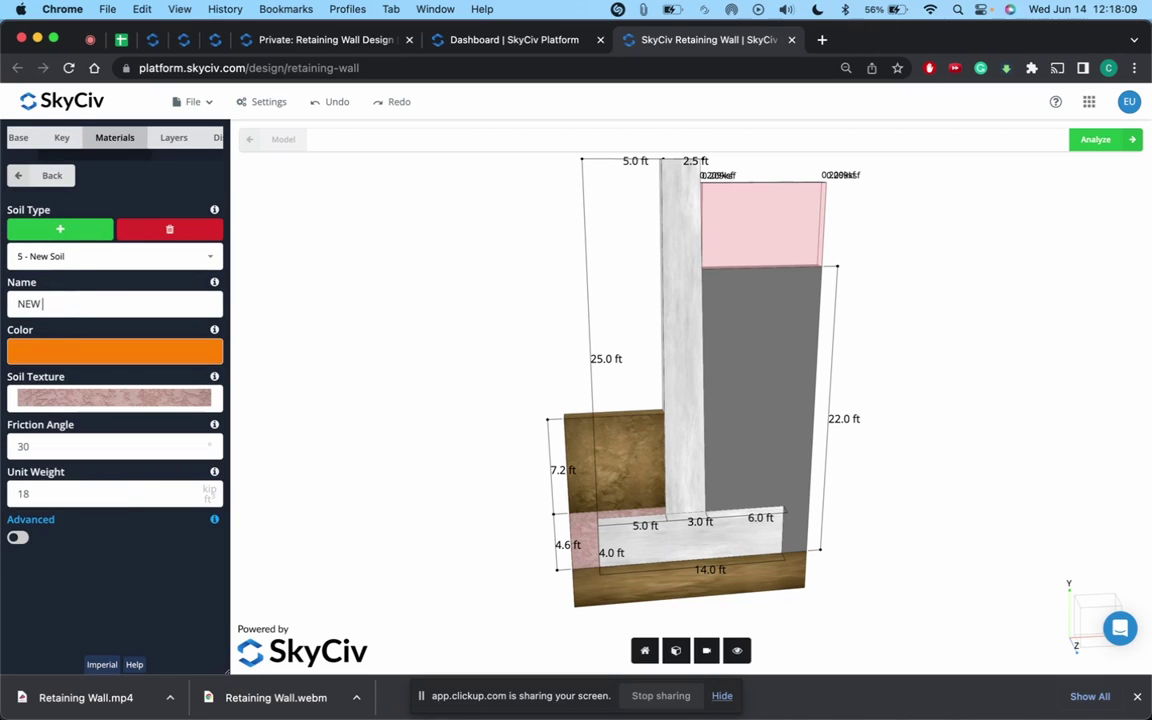
click(120, 493)
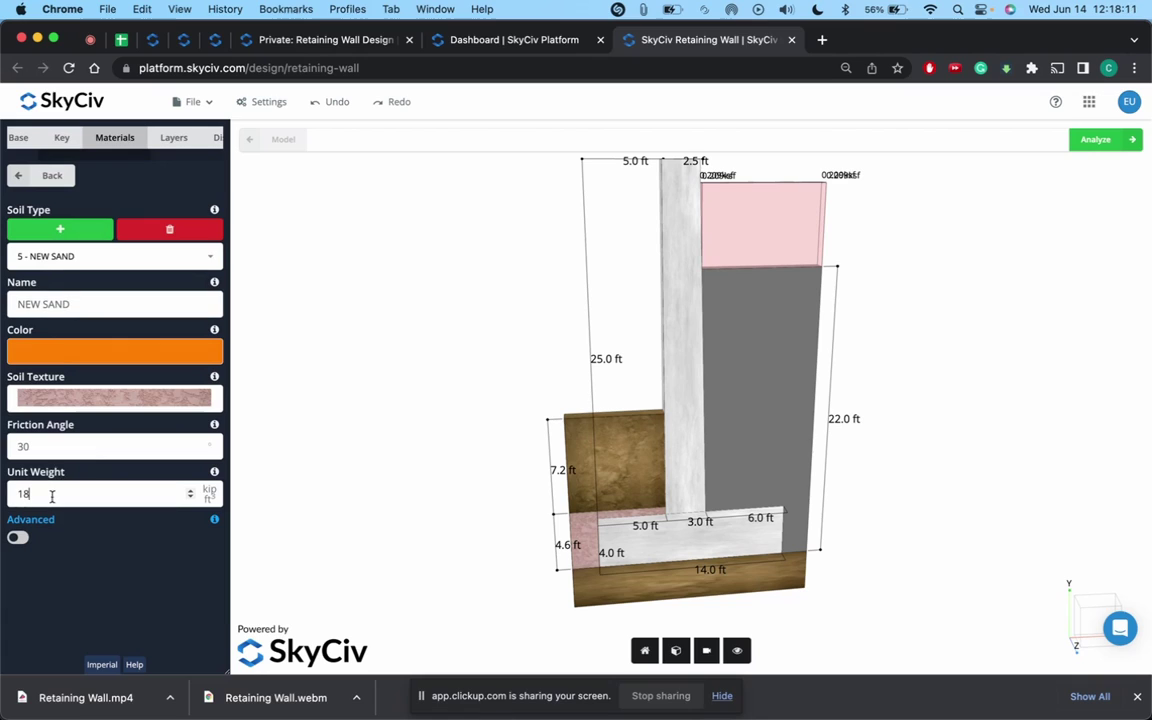
key(BackSpace)
key(BackSpace)
text(20)
- Change the 3 - Sand material's unit weight to 15
click(46, 258)
click(46, 260)
click(51, 262)
click(44, 330)
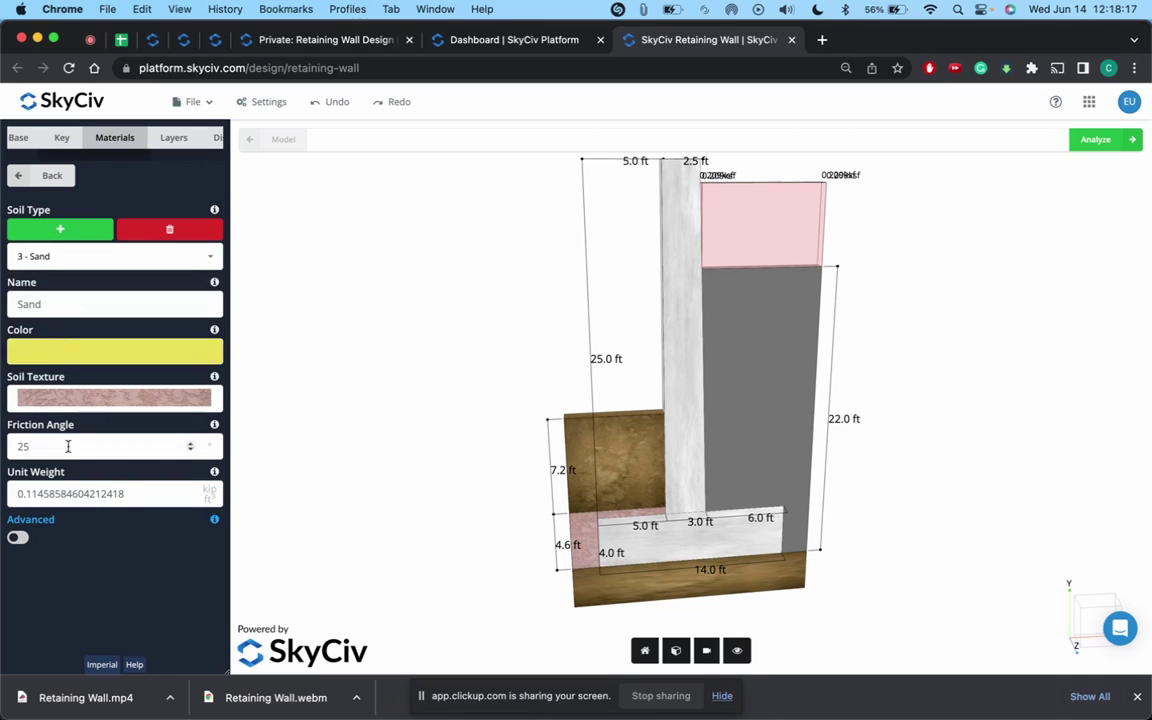
drag(130, 493, 3, 493)
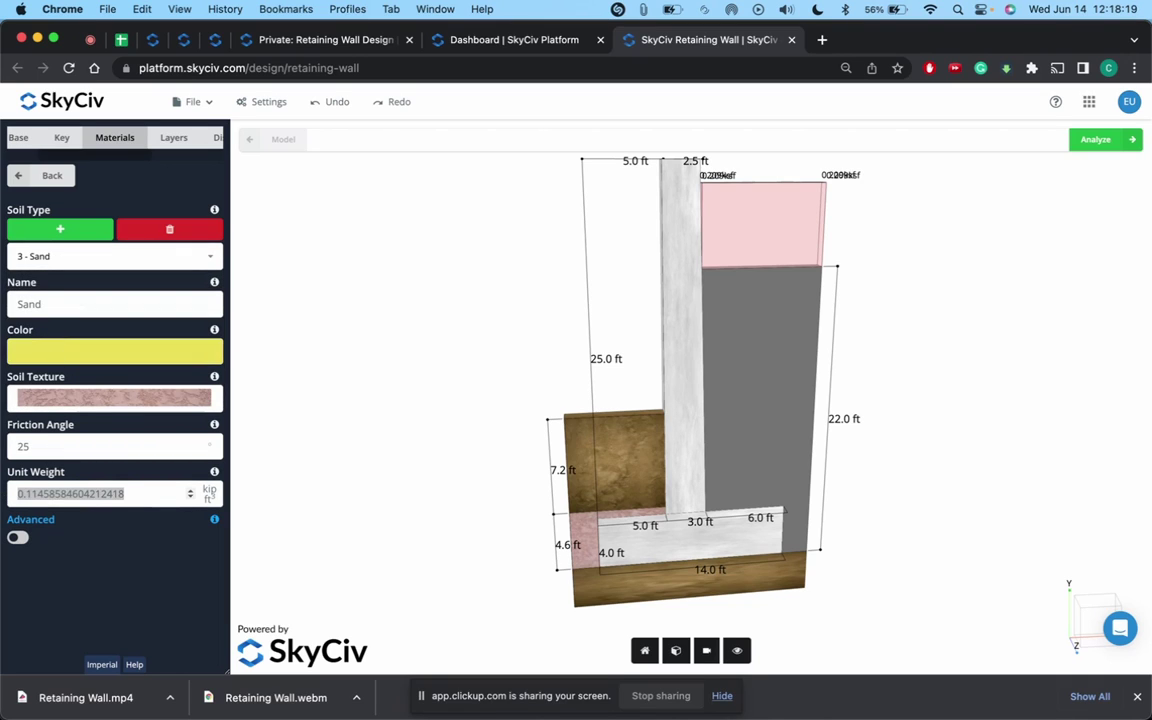
text(15)
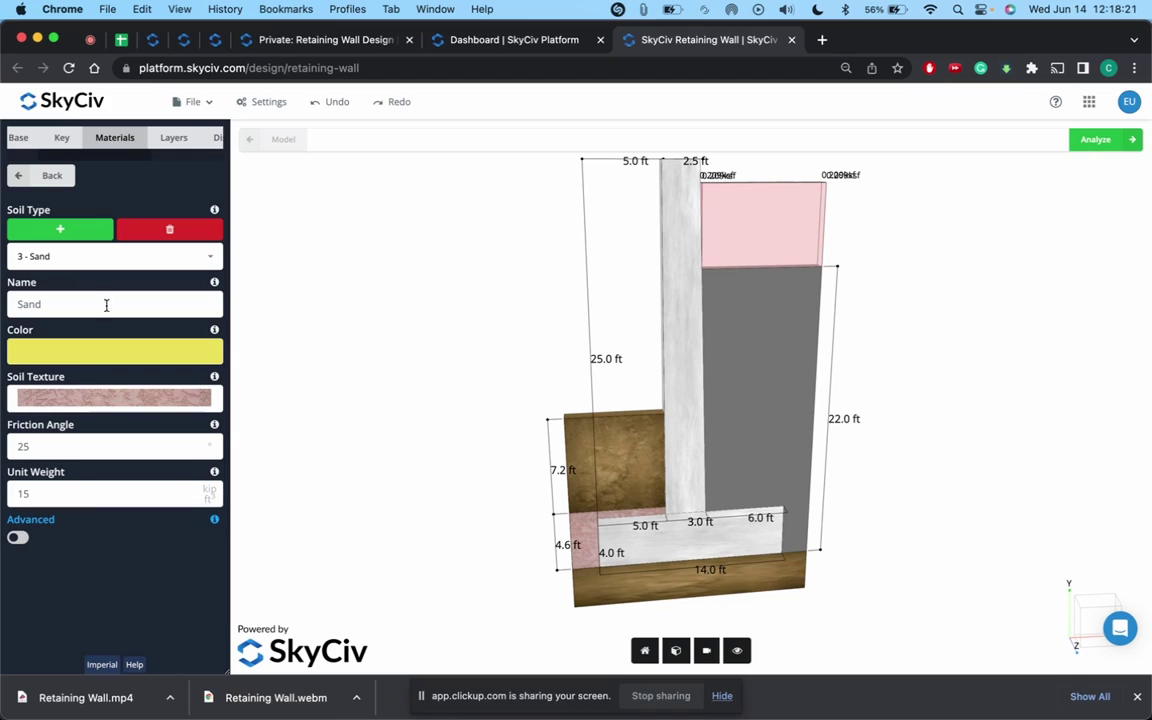
click(22, 177)
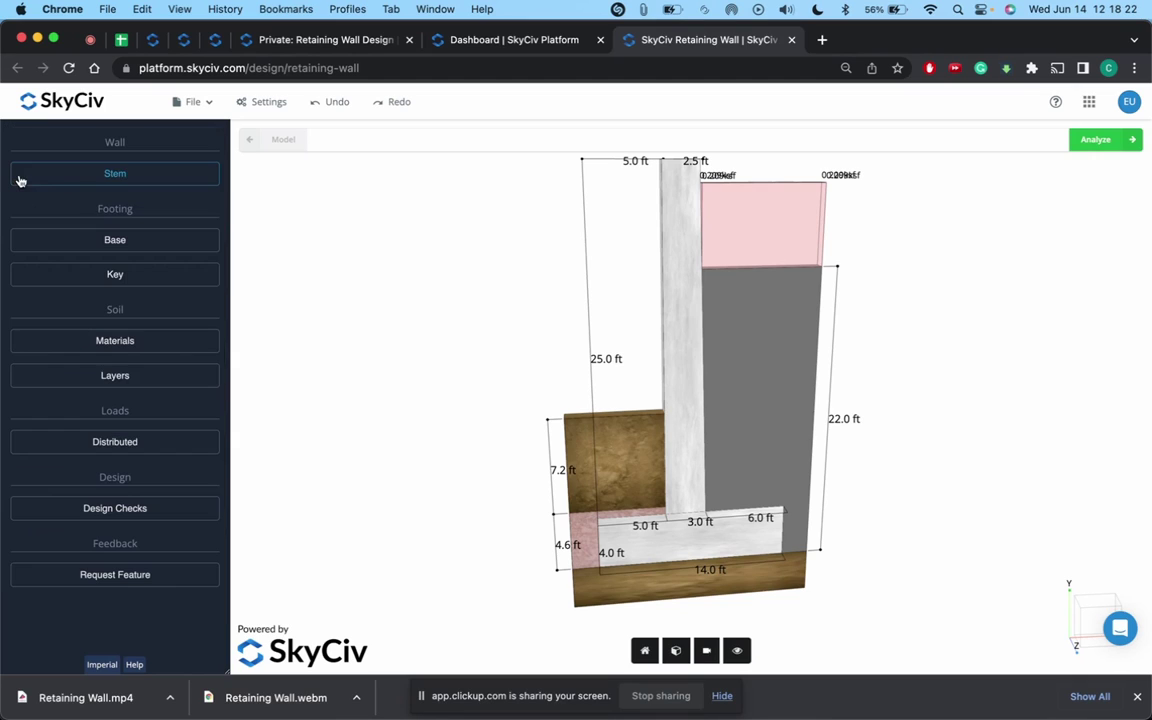
- Set the first passive soil layer's height to 4.5 ft
click(112, 376)
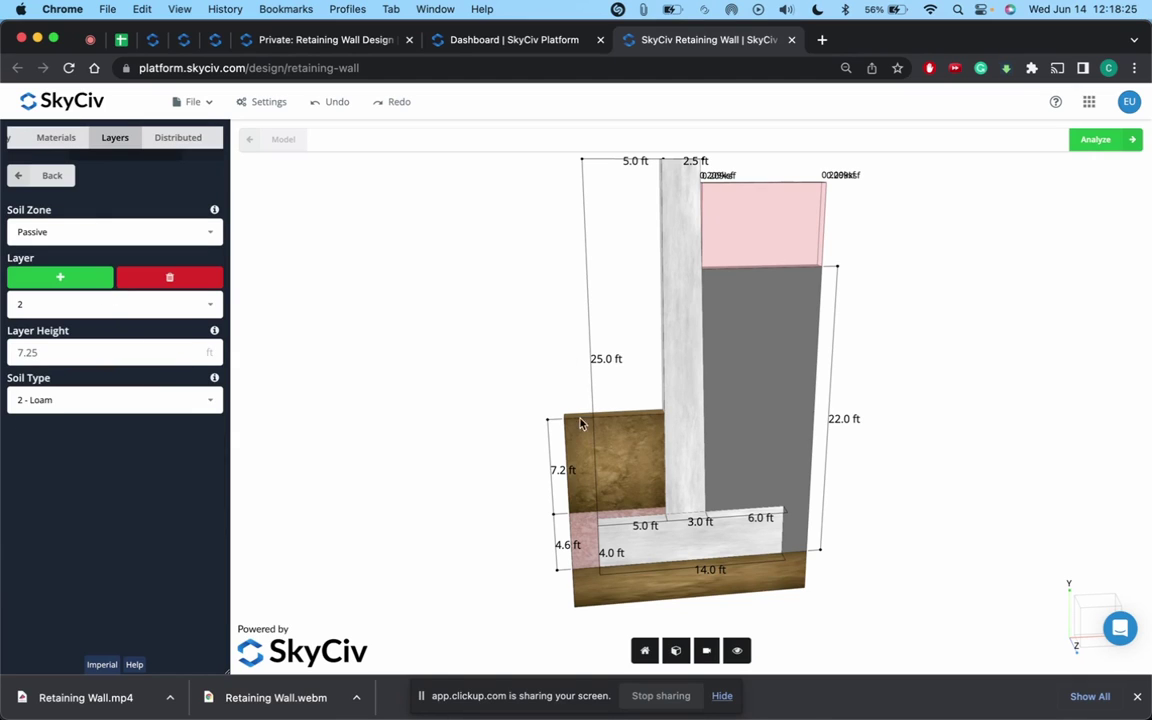
click(118, 233)
click(118, 283)
click(86, 315)
click(60, 332)
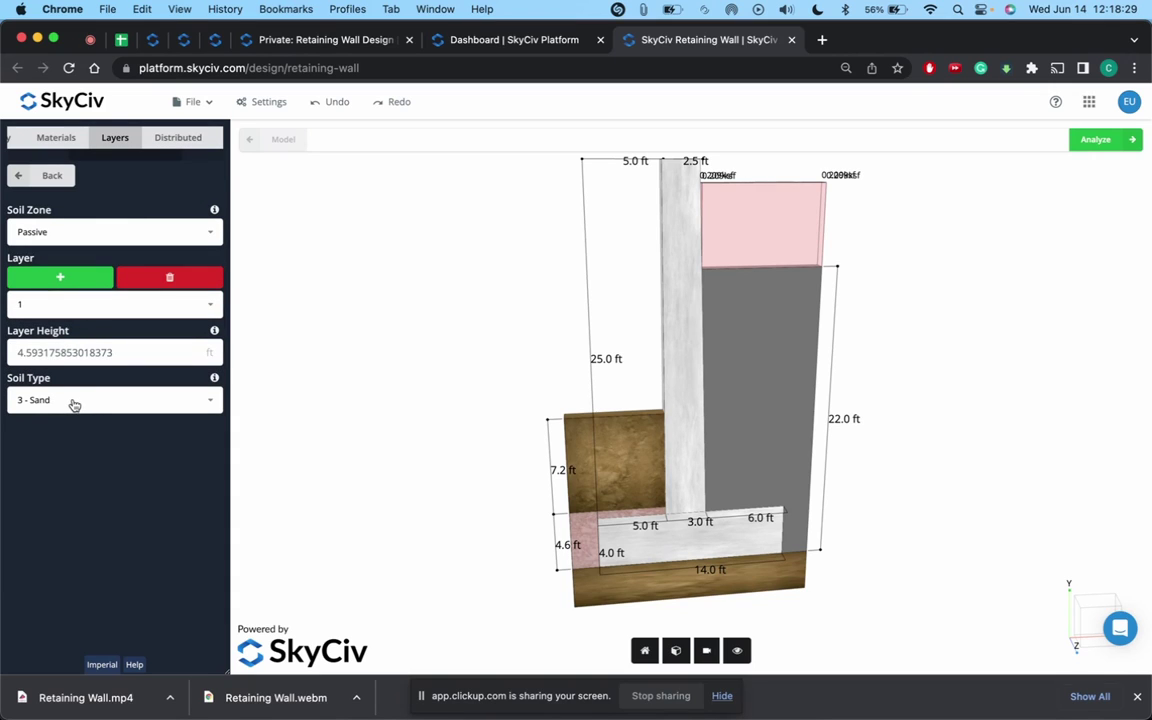
click(57, 232)
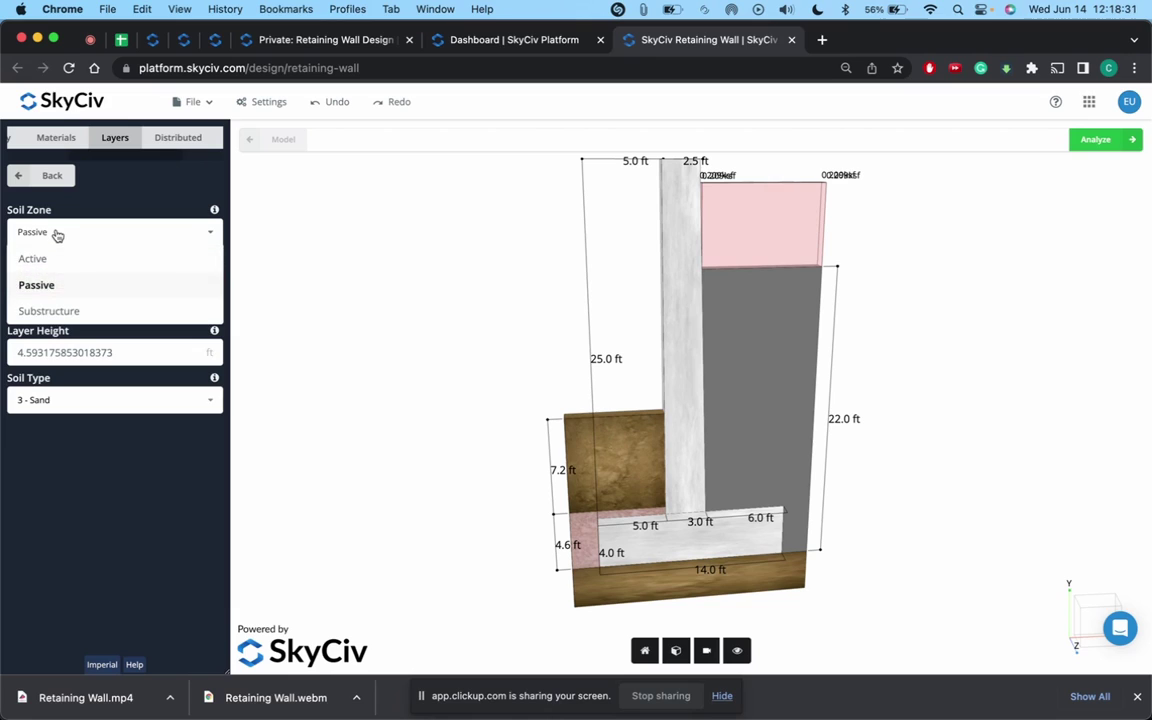
click(52, 214)
double_click(78, 346)
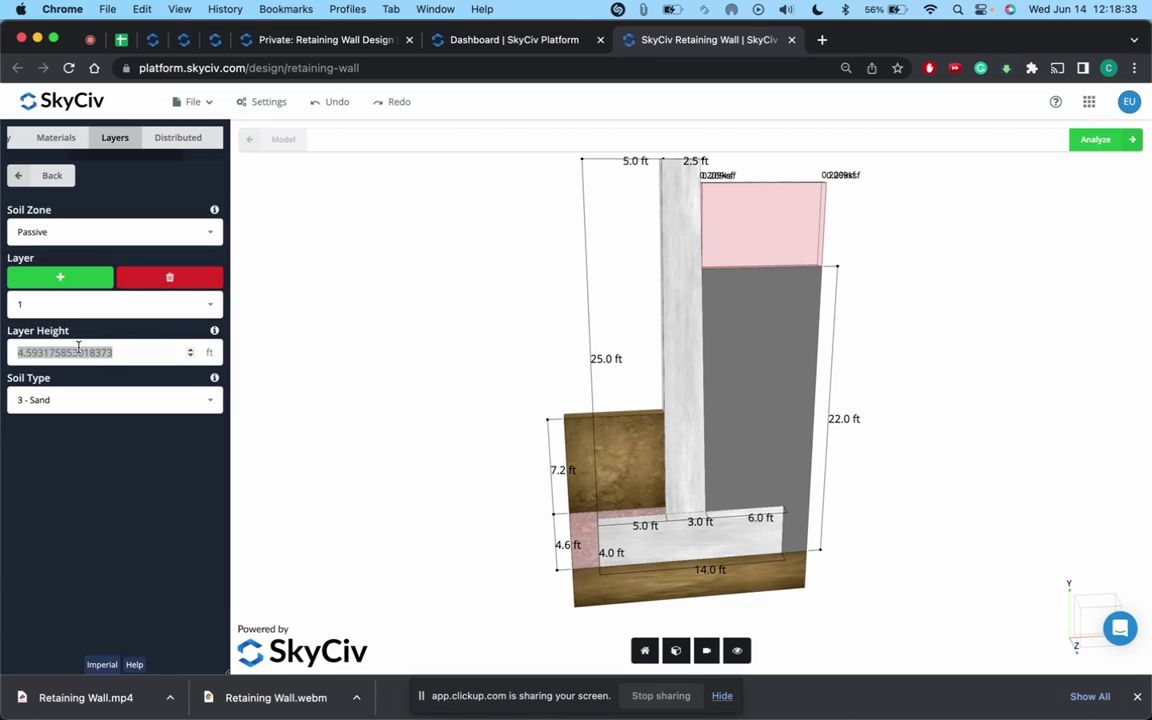
text(4.5)
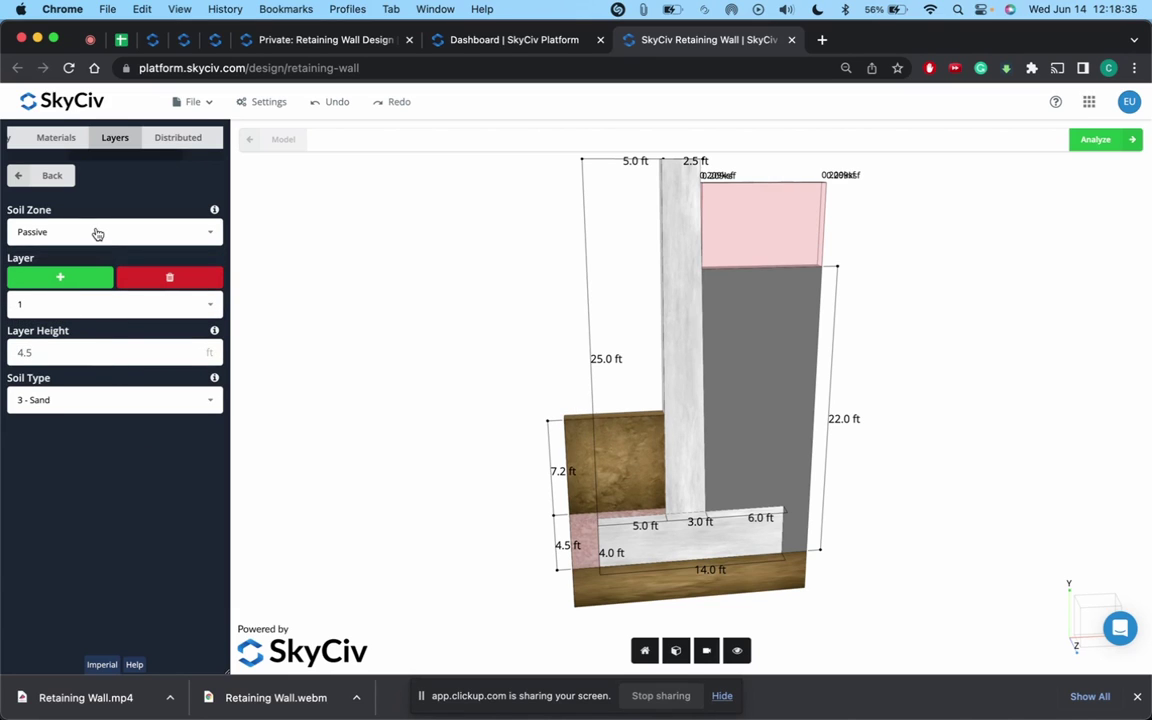
click(94, 232)
click(91, 240)
- Make passive layer 2 use 5 - NEW SAND with a 6.5 ft height
click(80, 310)
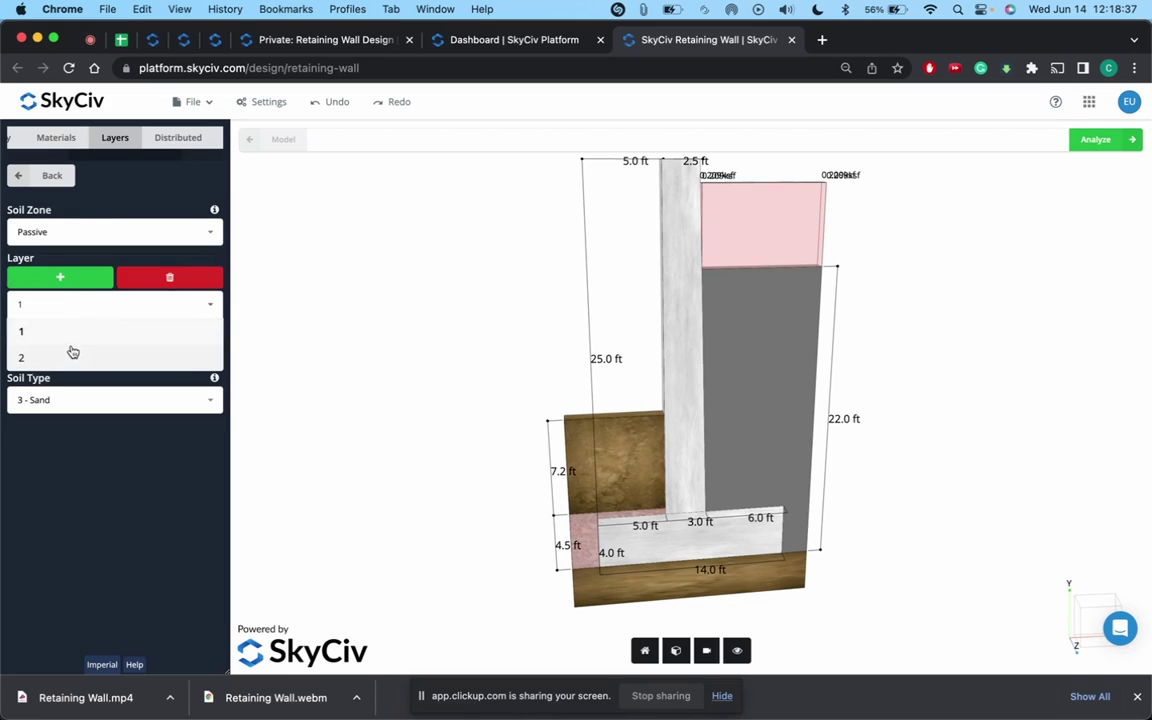
click(70, 354)
click(60, 401)
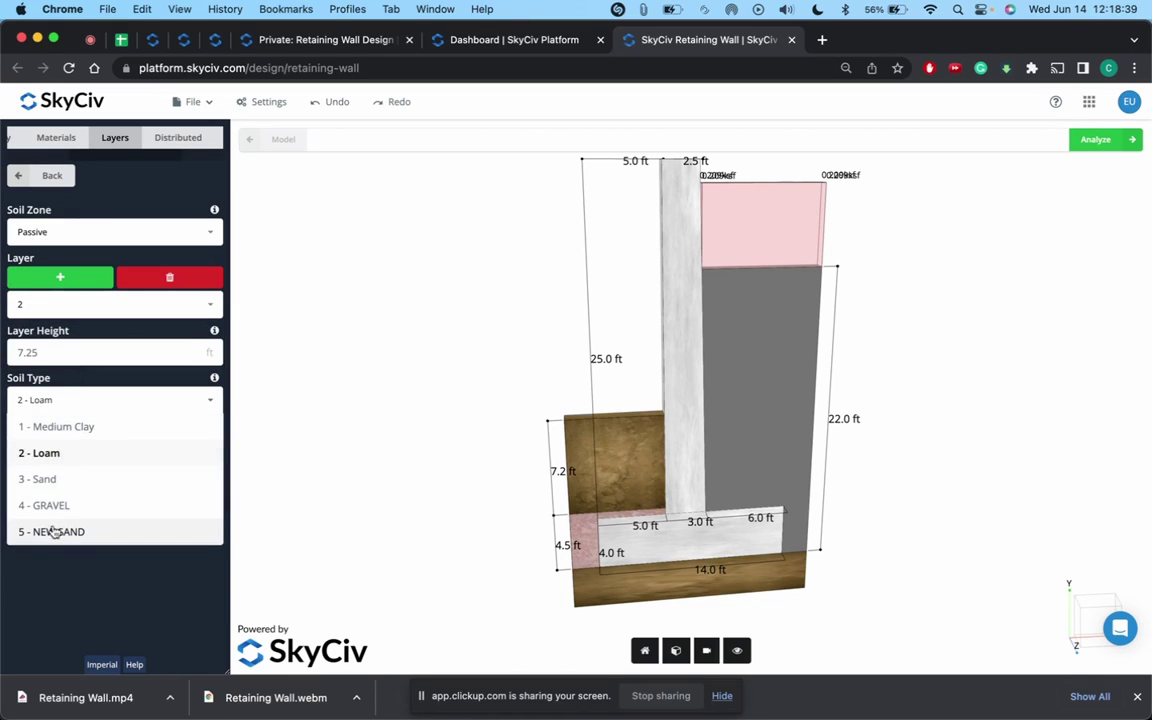
click(57, 530)
click(59, 353)
drag(59, 353, 3, 352)
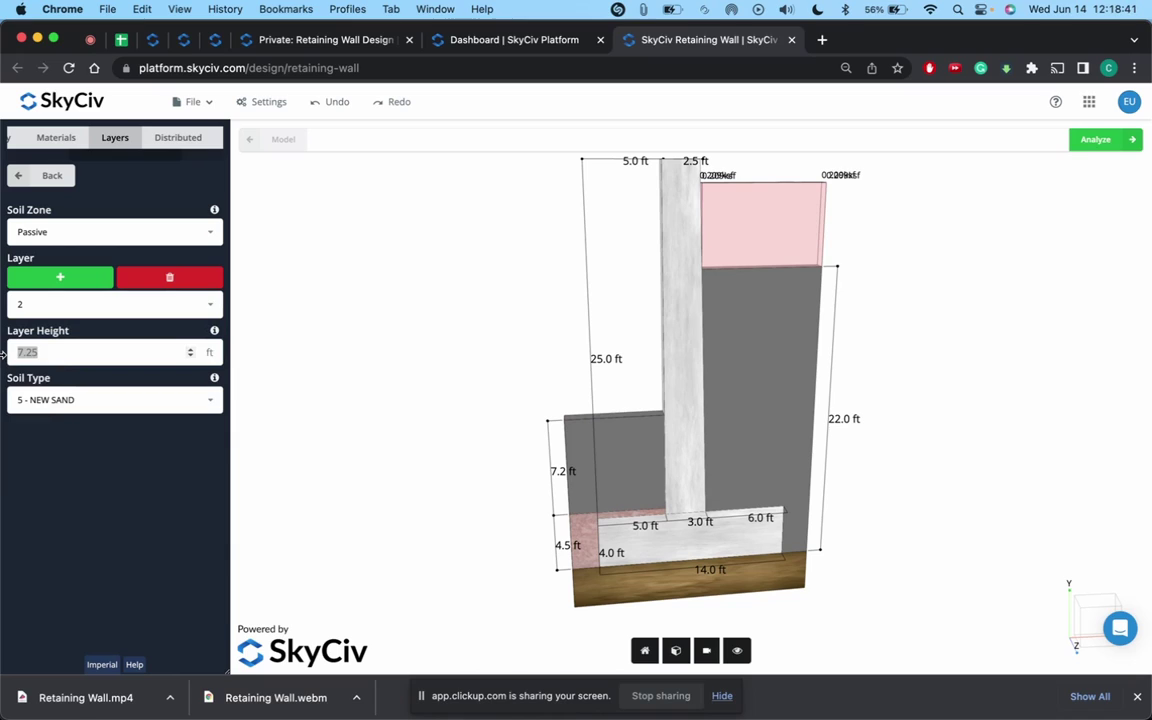
text(6.)
click(64, 463)
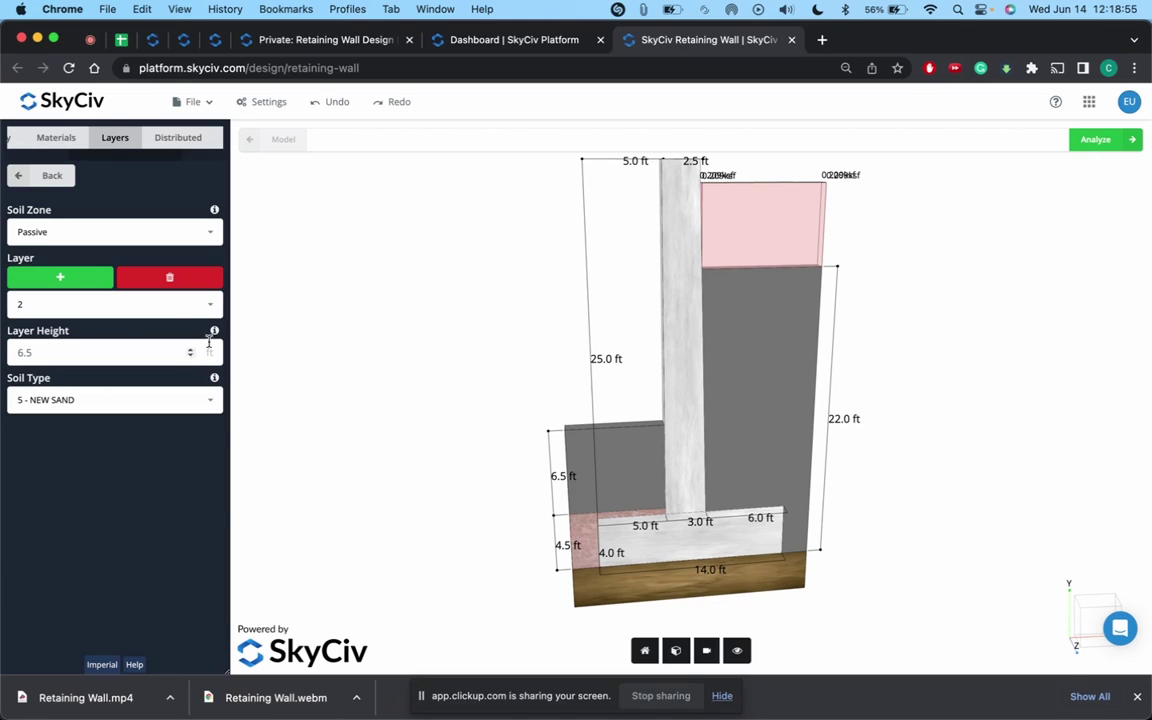
click(44, 182)
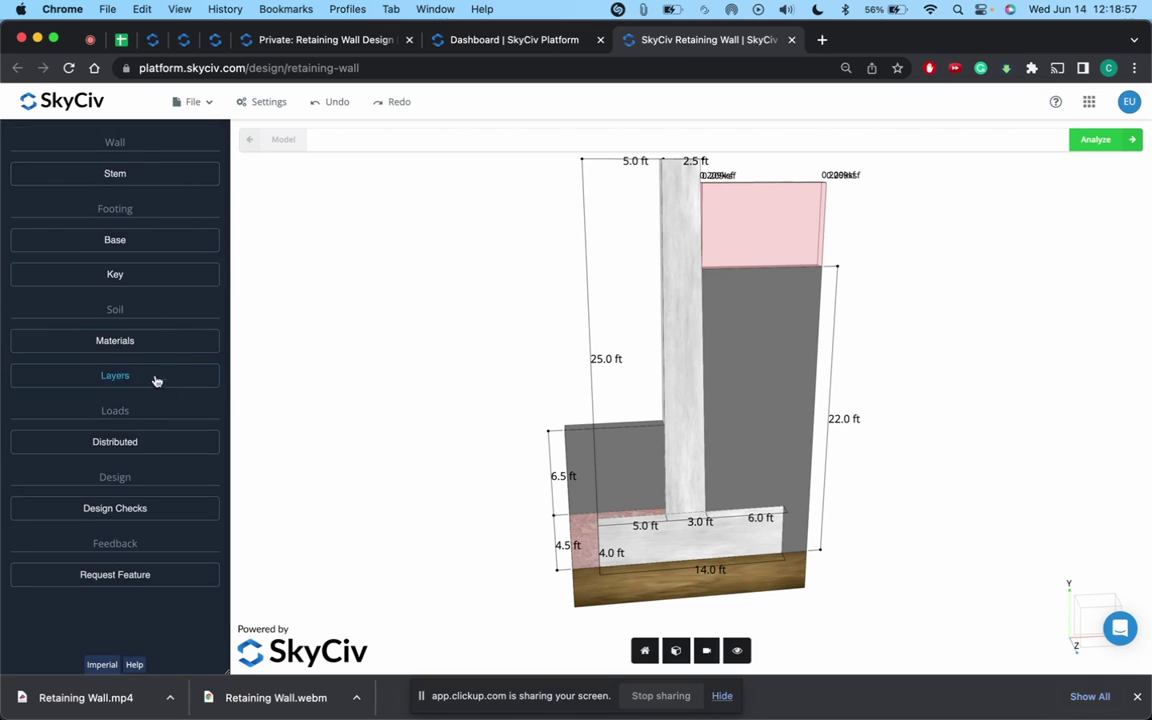
- Give uniform distributed load 1 a magnitude of -1, a 1.00 ksf surcharge on the backfill
click(127, 446)
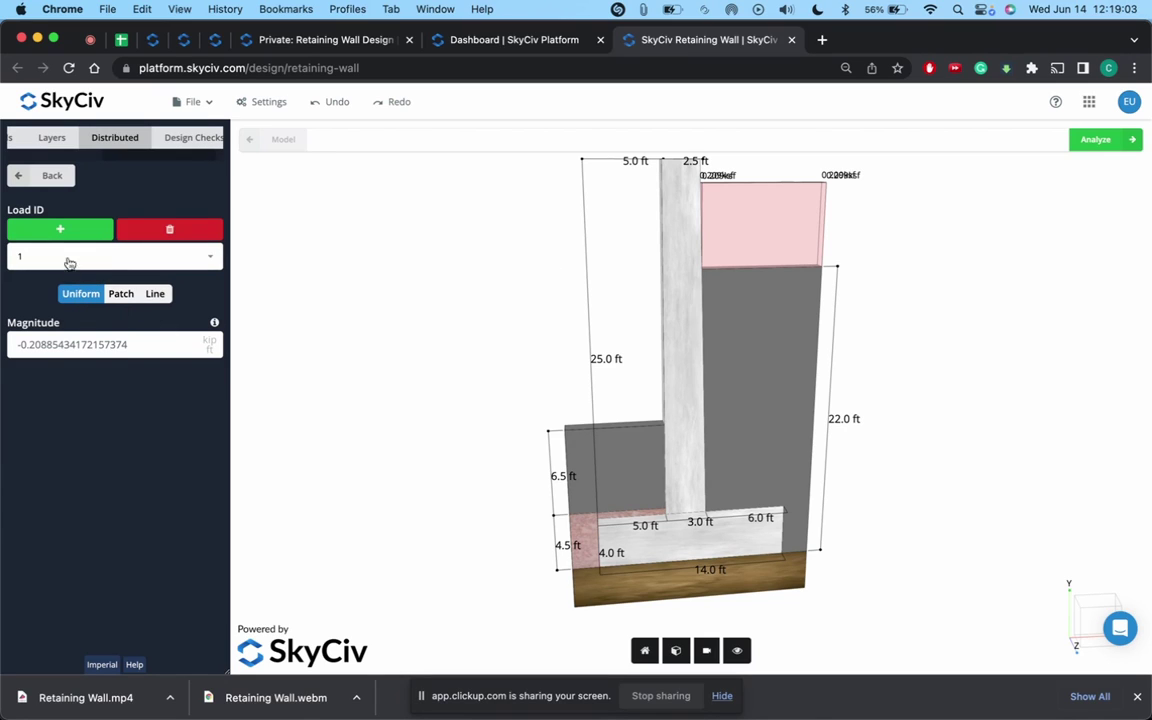
drag(152, 345, 4, 344)
text(-1)
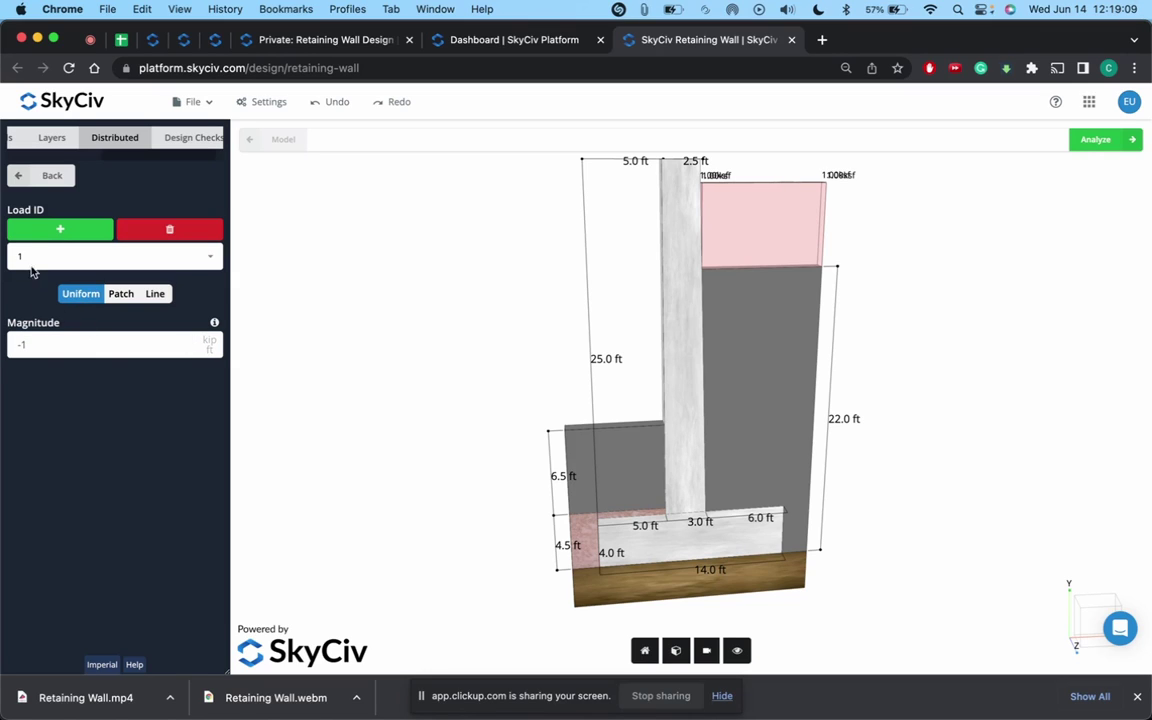
drag(877, 260, 786, 289)
drag(882, 323, 911, 321)
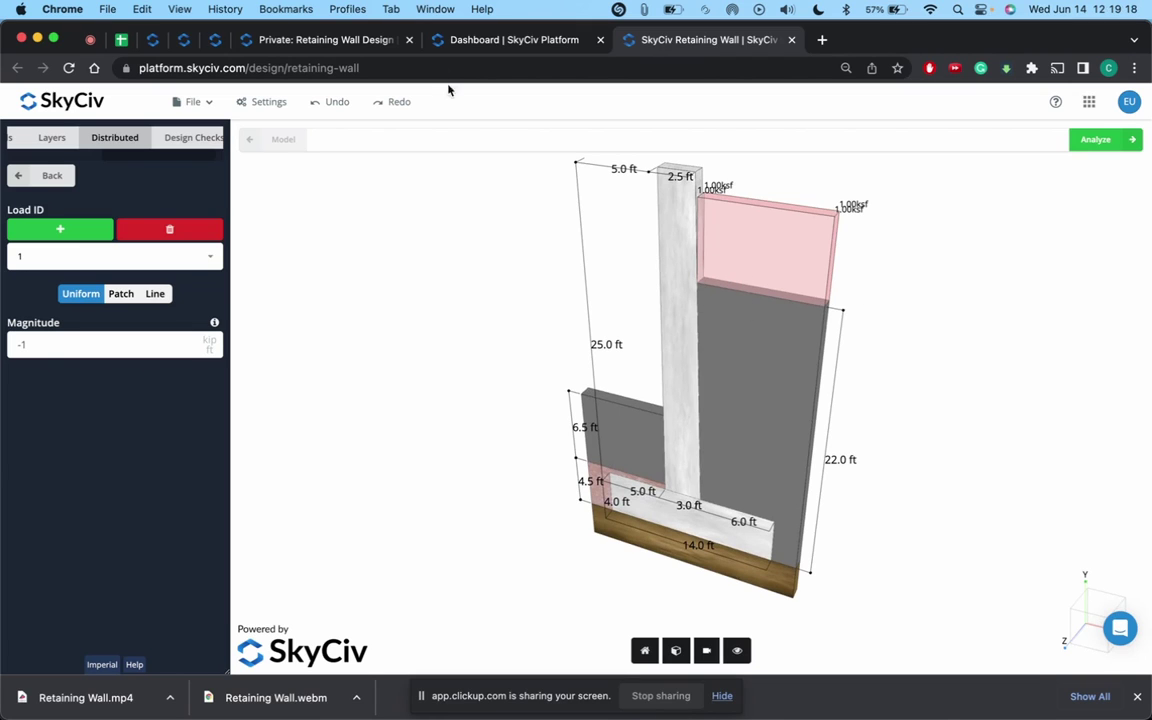
click(345, 40)
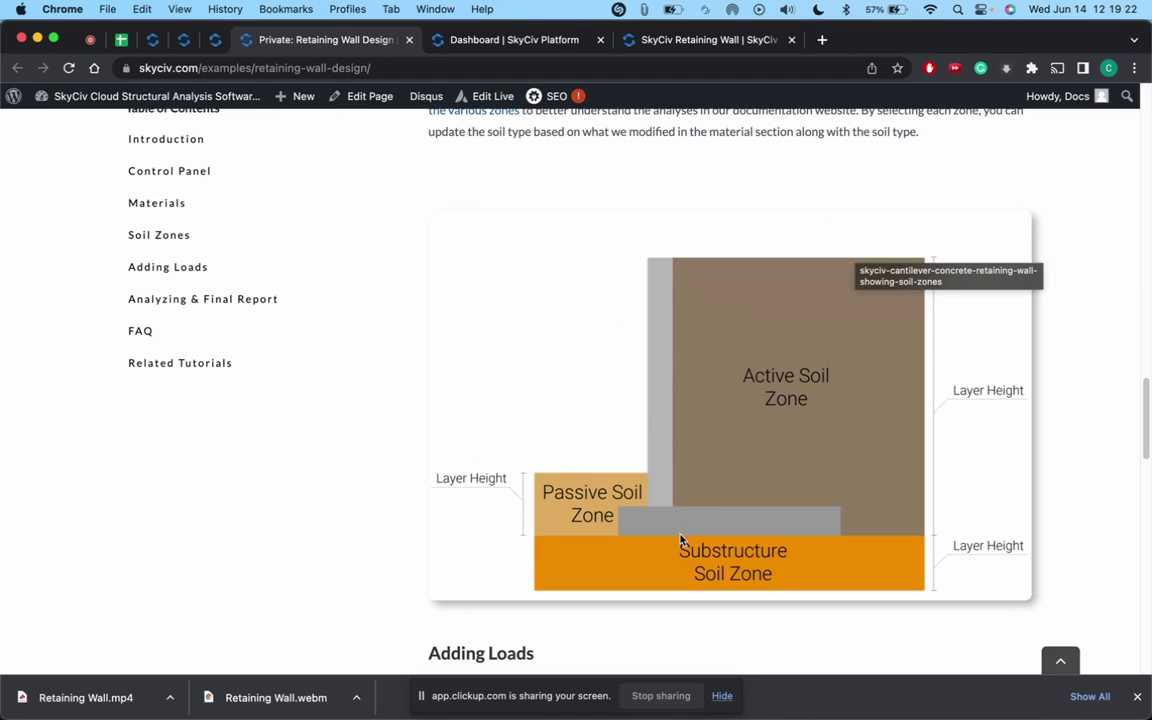
click(650, 40)
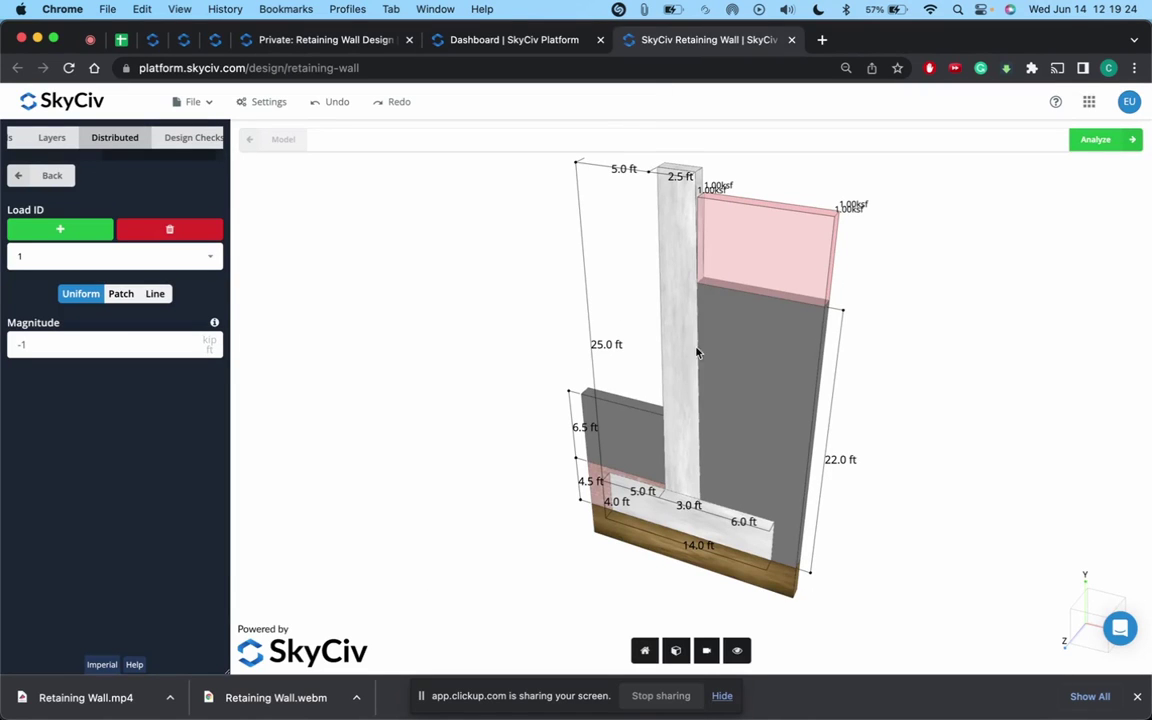
- Add distributed load 2 as a patch load: magnitude -5, start 2 ft, length 3 ft
click(100, 229)
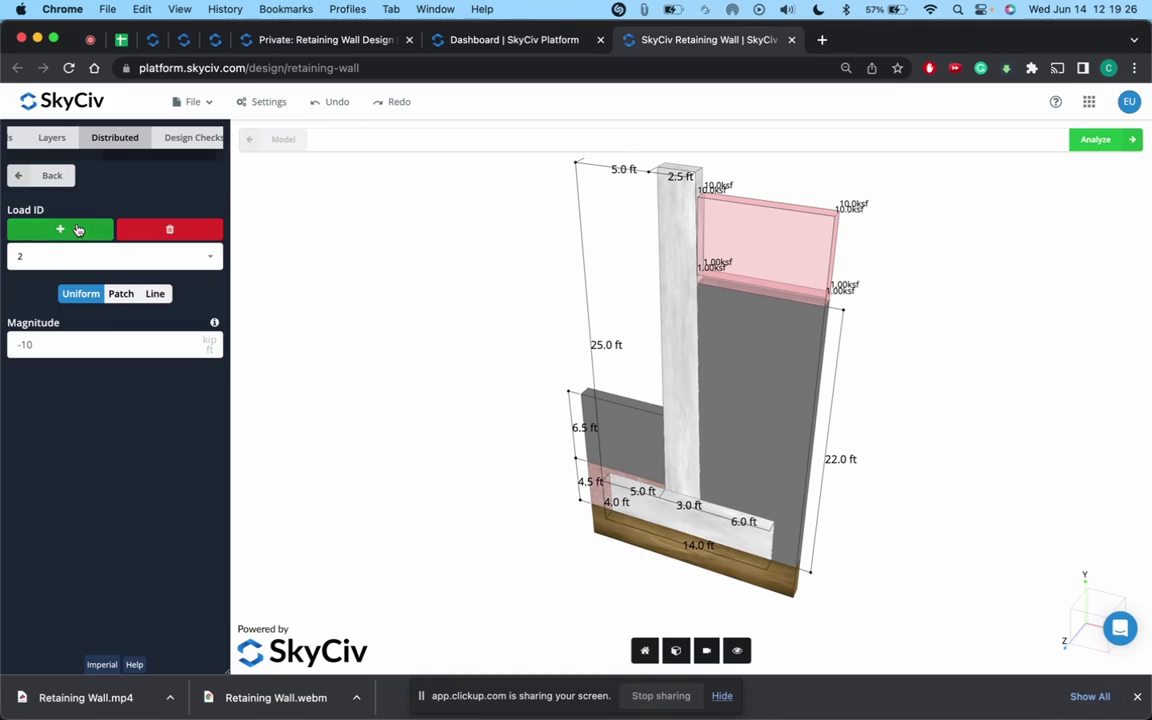
click(121, 295)
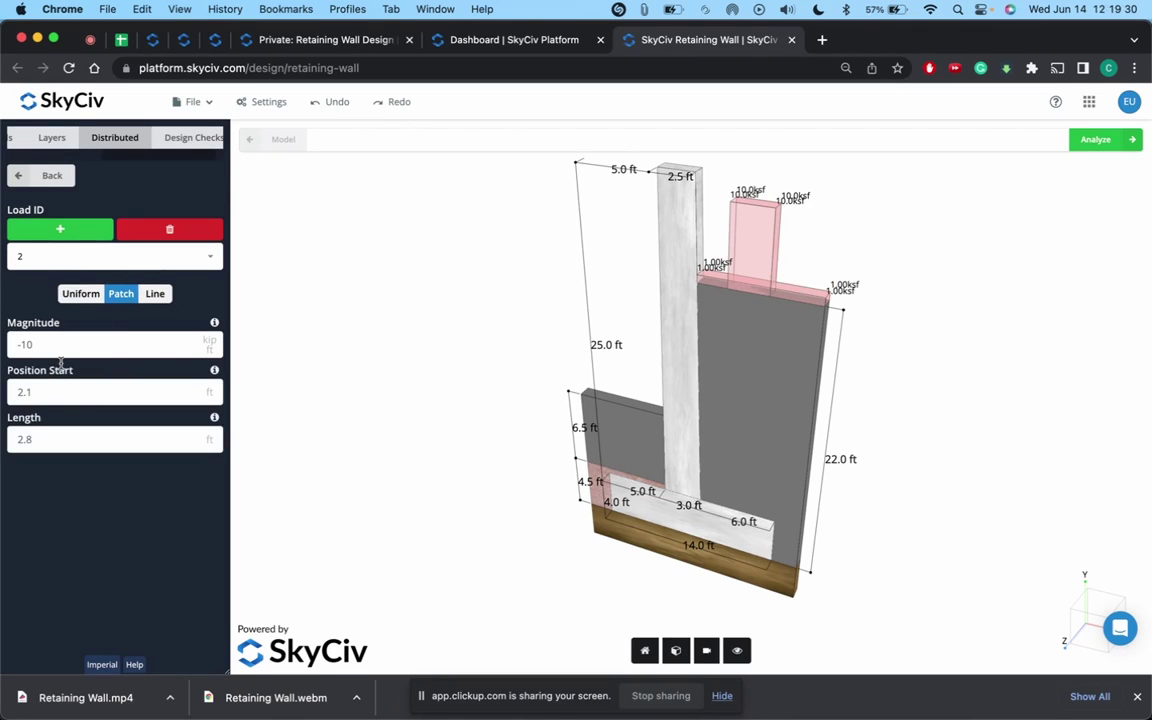
drag(61, 344, 3, 344)
text(-5)
click(57, 390)
drag(57, 390, 3, 391)
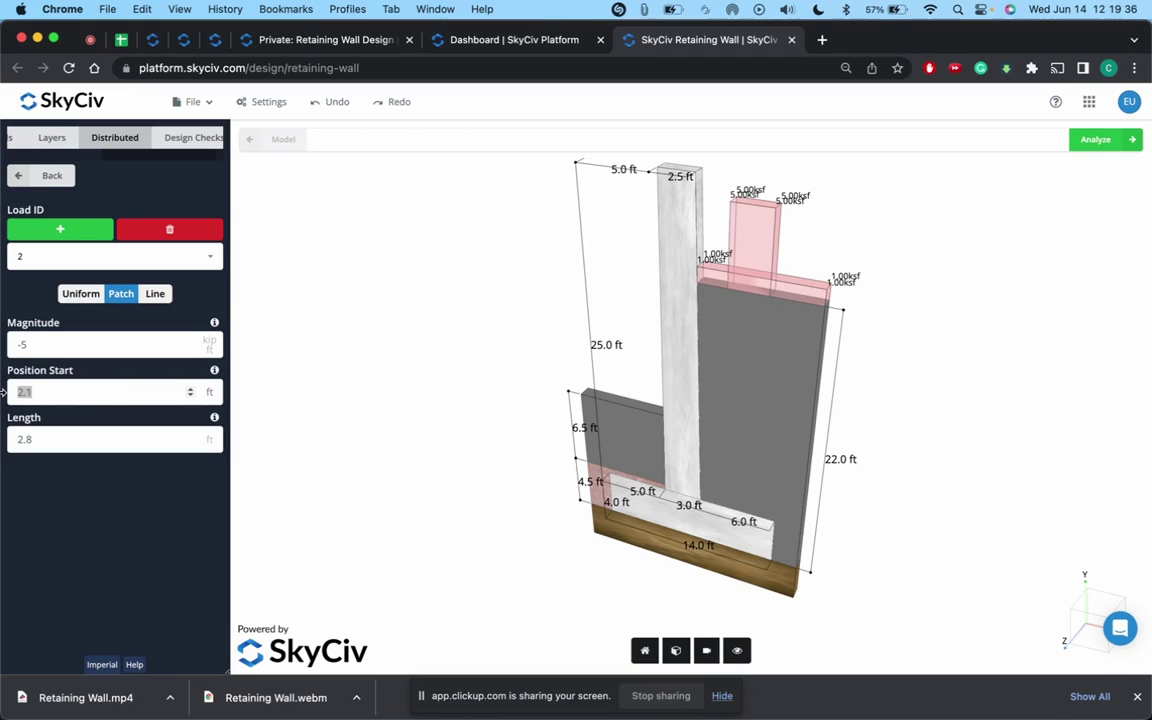
text(2)
key(Tab)
text(3)
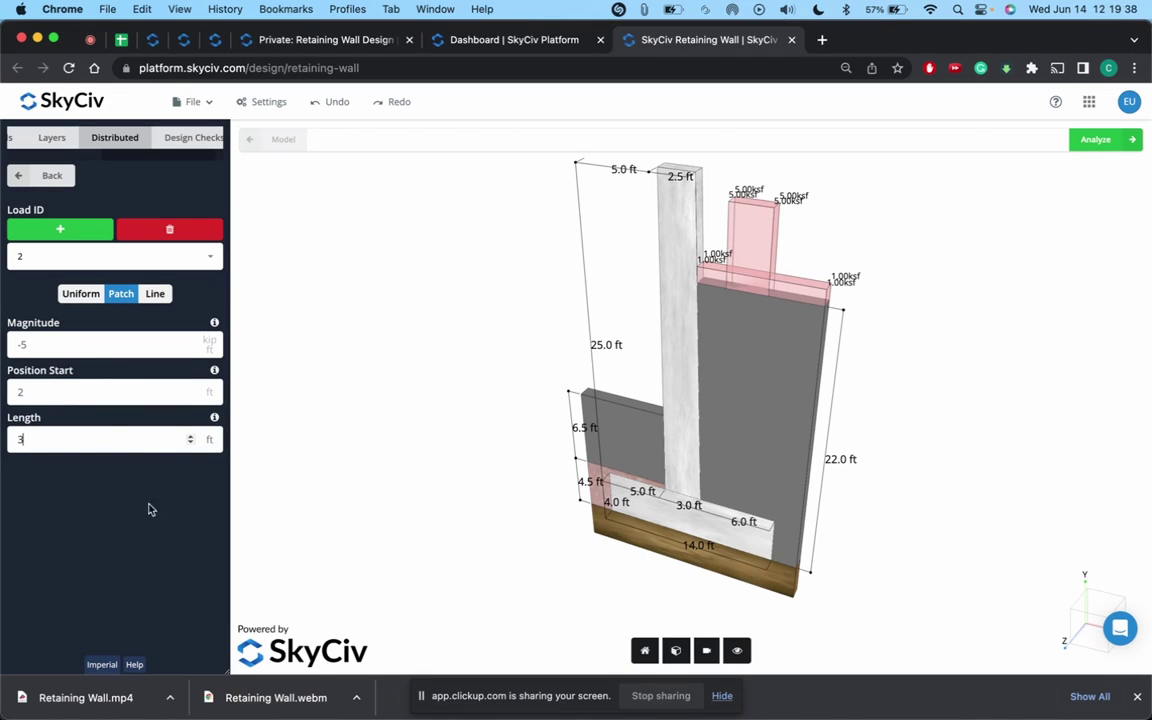
drag(890, 271, 918, 262)
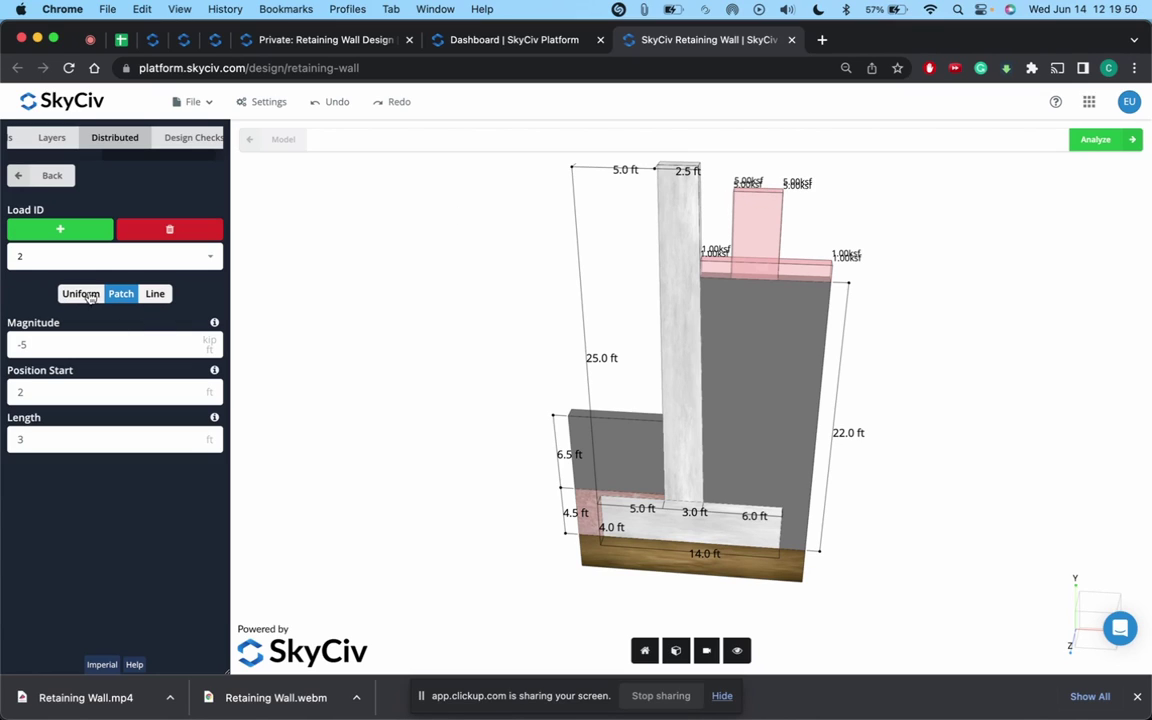
- Add distributed load 3 as a -8 kip/ft line load positioned at 6 ft
click(82, 231)
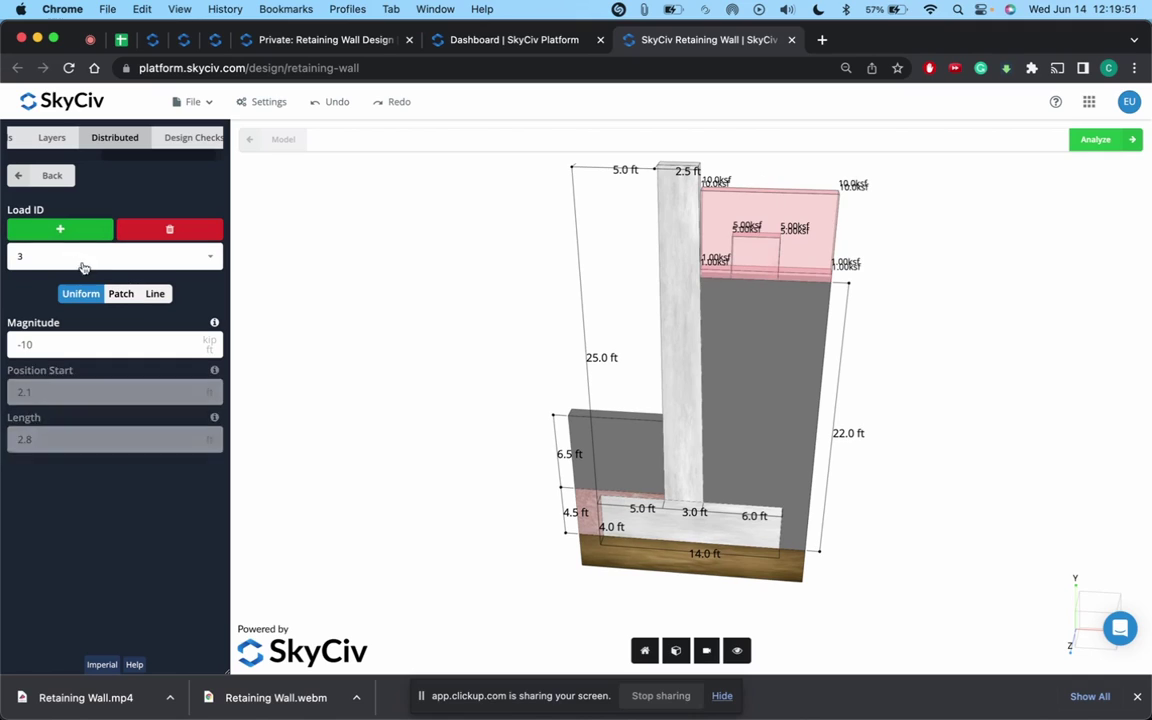
click(156, 296)
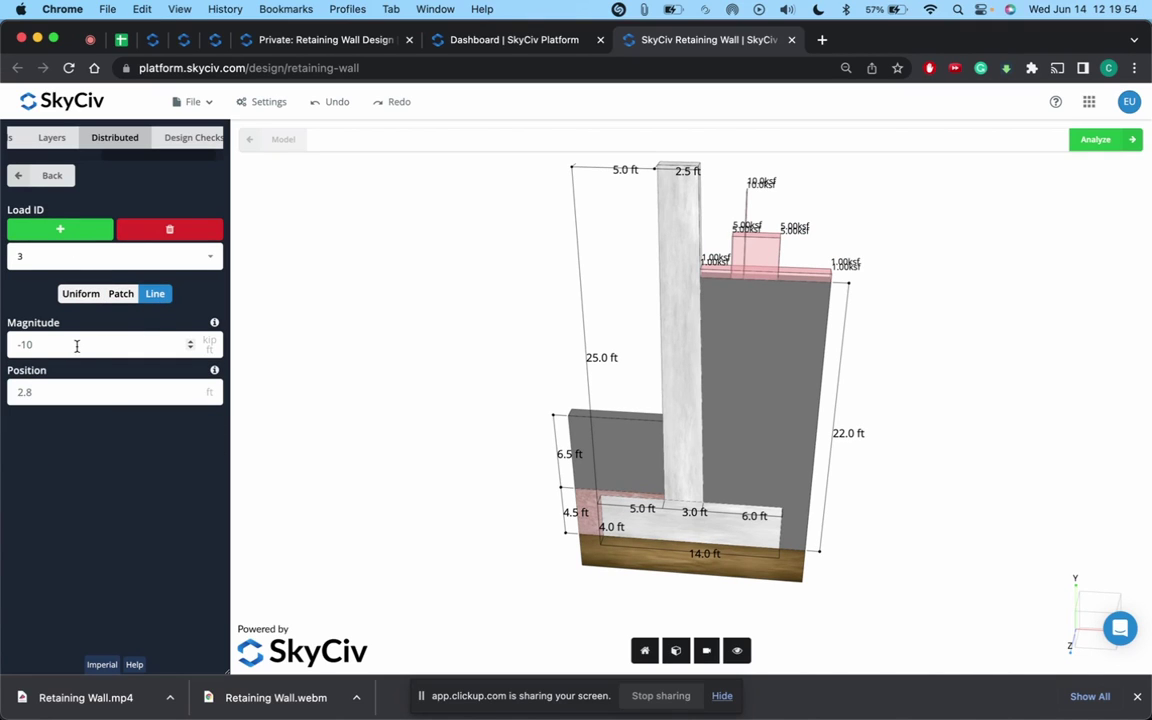
drag(77, 345, 4, 345)
text(-8)
drag(57, 391, 2, 400)
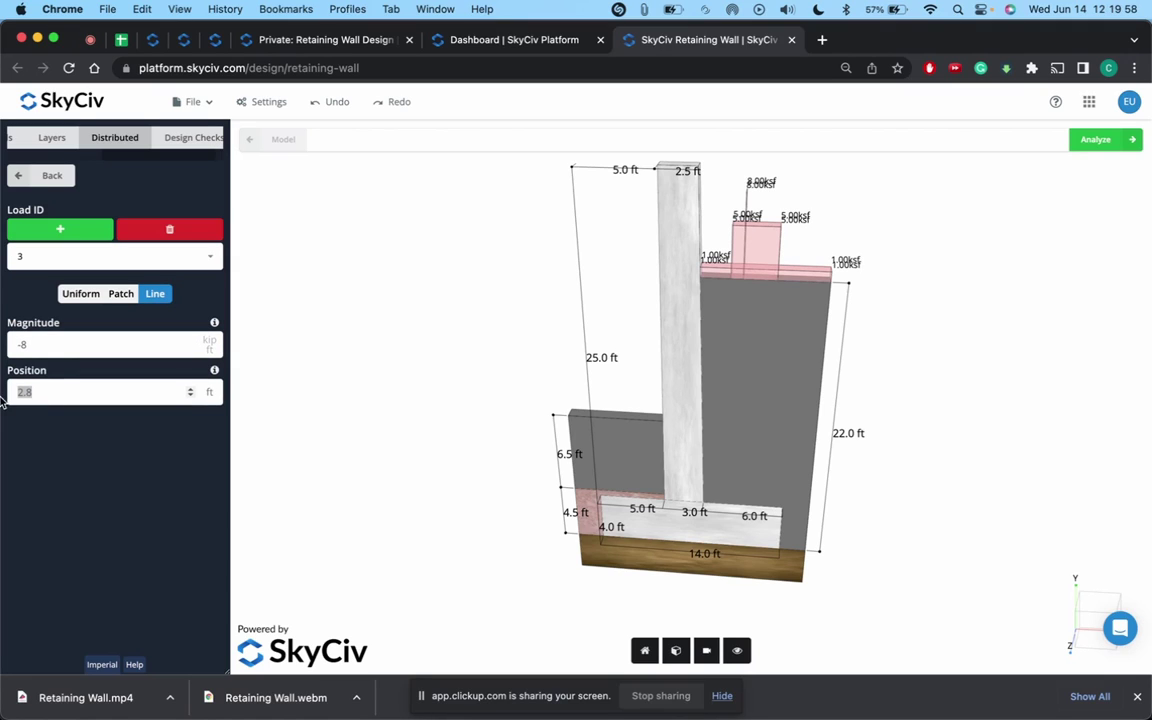
text(4.5)
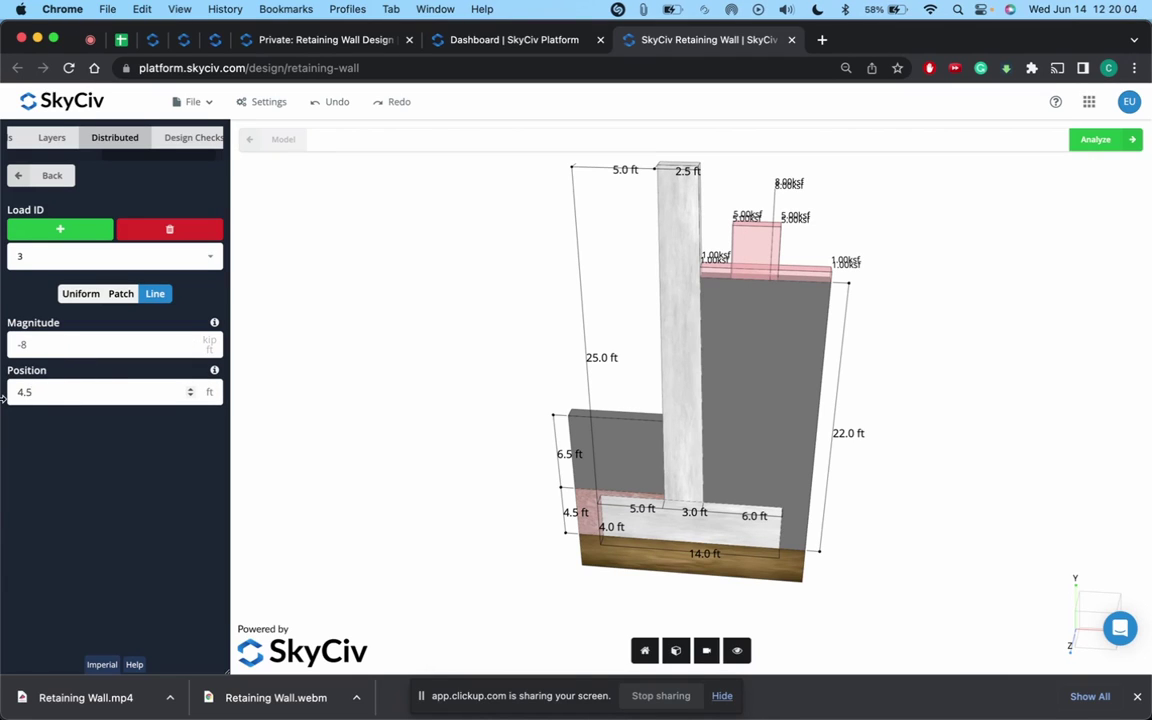
click(200, 475)
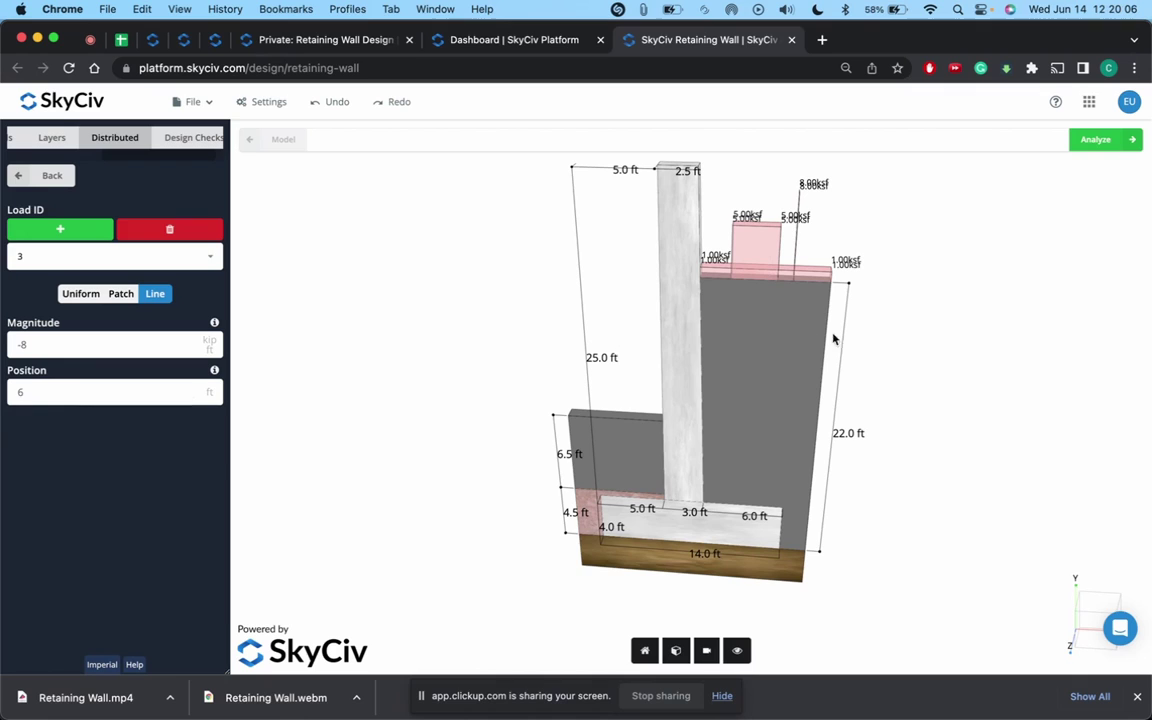
drag(998, 222, 957, 226)
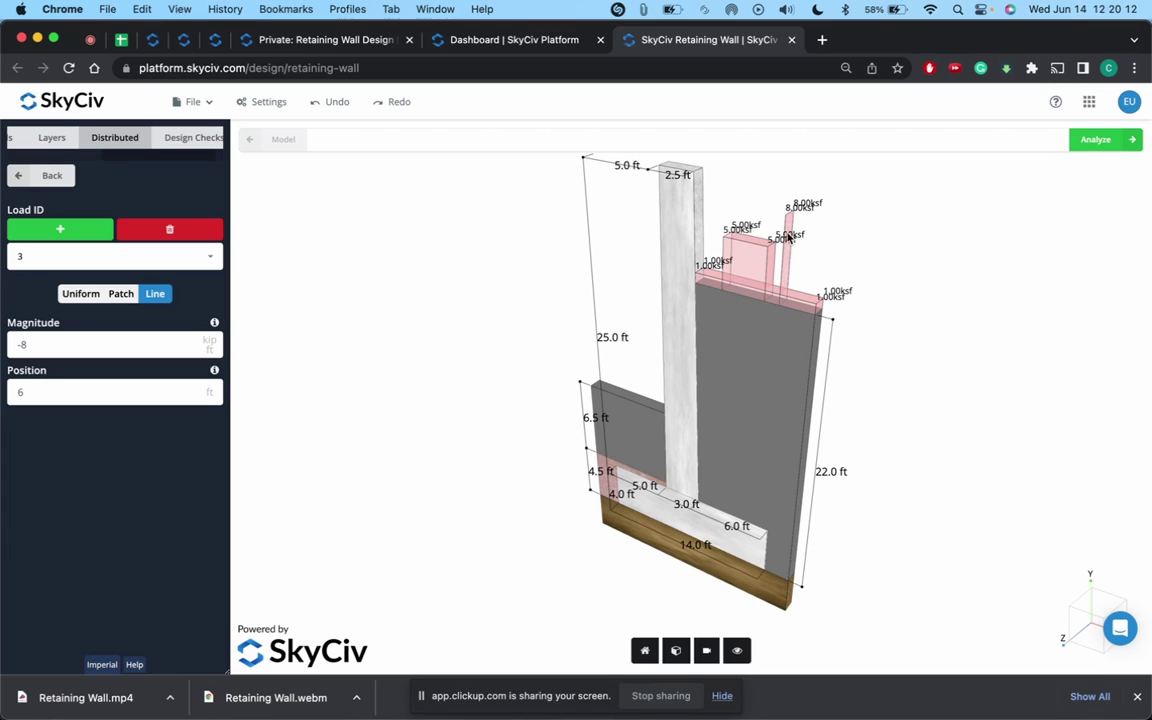
drag(835, 236, 939, 230)
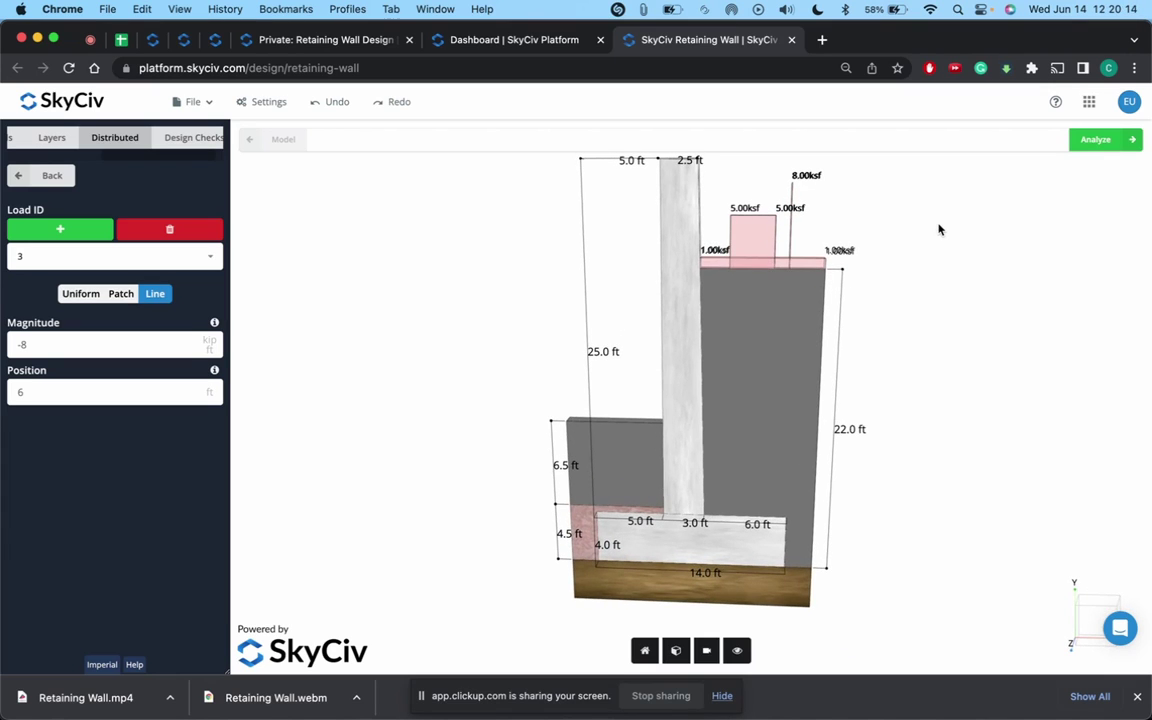
- Read the Analyzing & Final Report section of the documentation, then return to the wall inputs
click(50, 175)
click(326, 41)
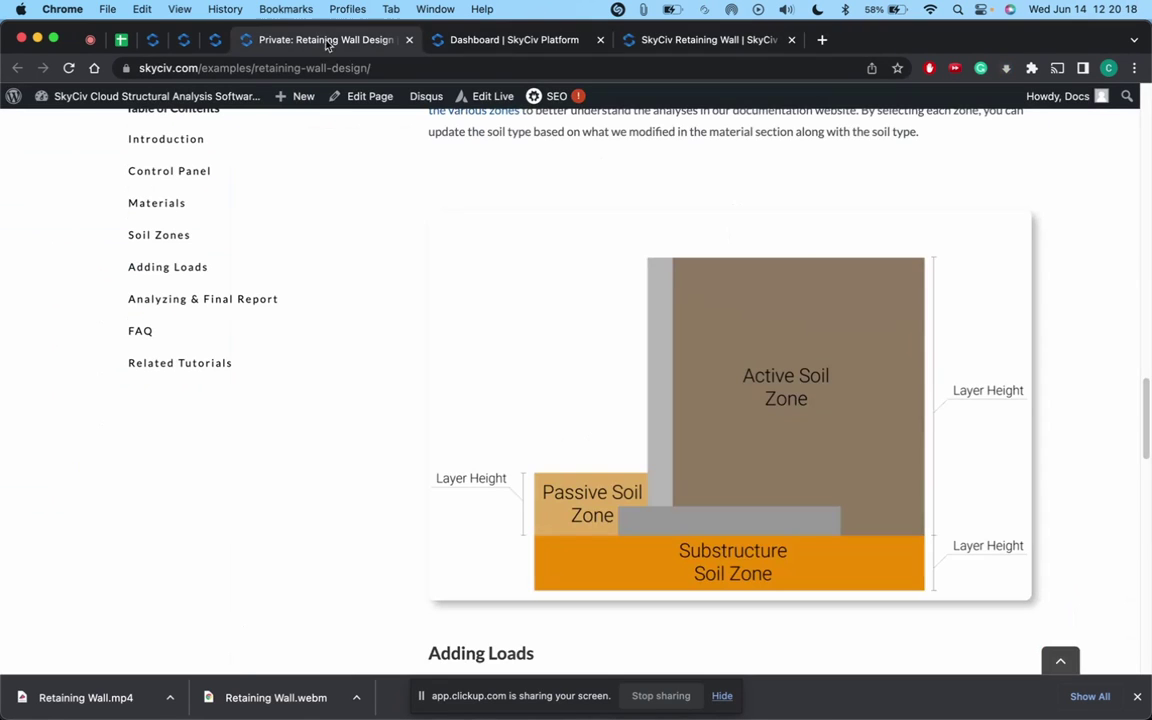
scroll(479, 391, down, 12)
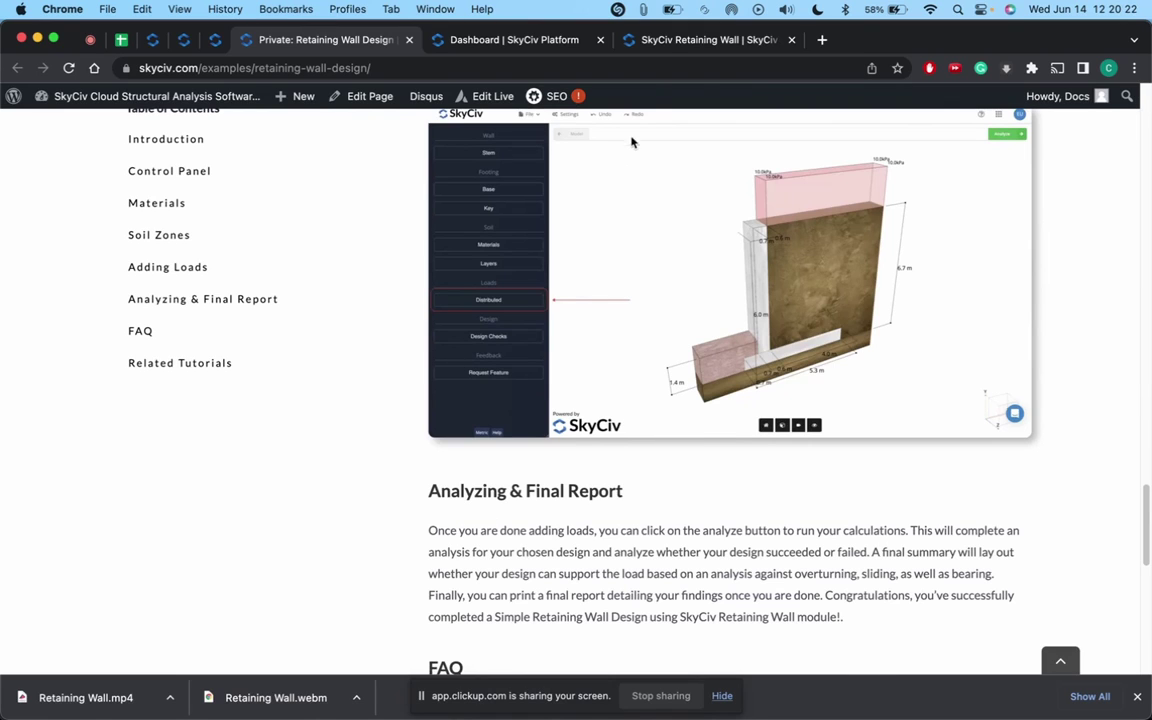
click(700, 40)
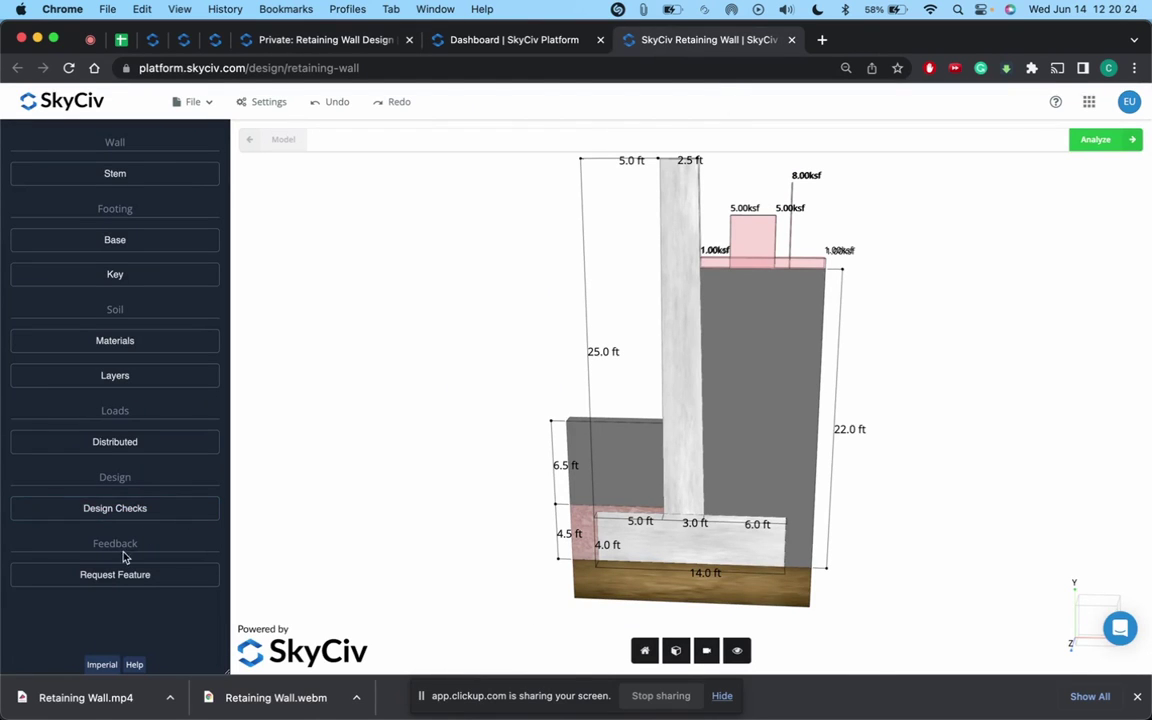
- Enable design checks with ACI 318-19, analyze, and review the failing bearing result
click(97, 508)
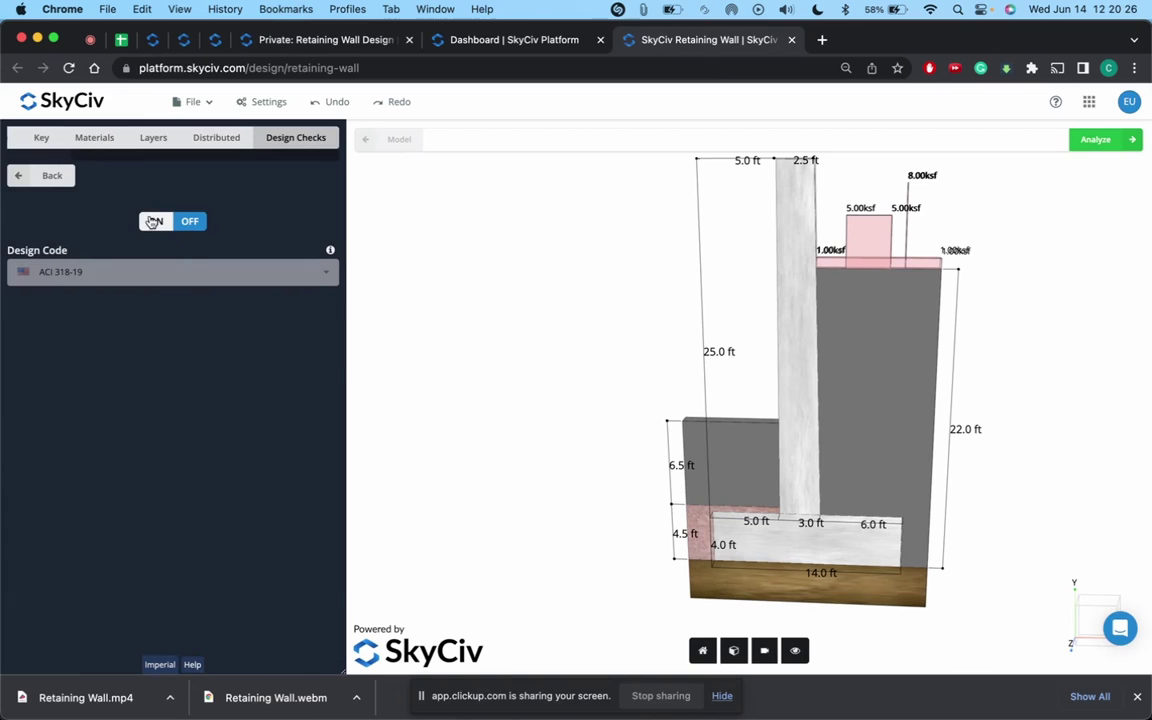
click(155, 221)
click(75, 268)
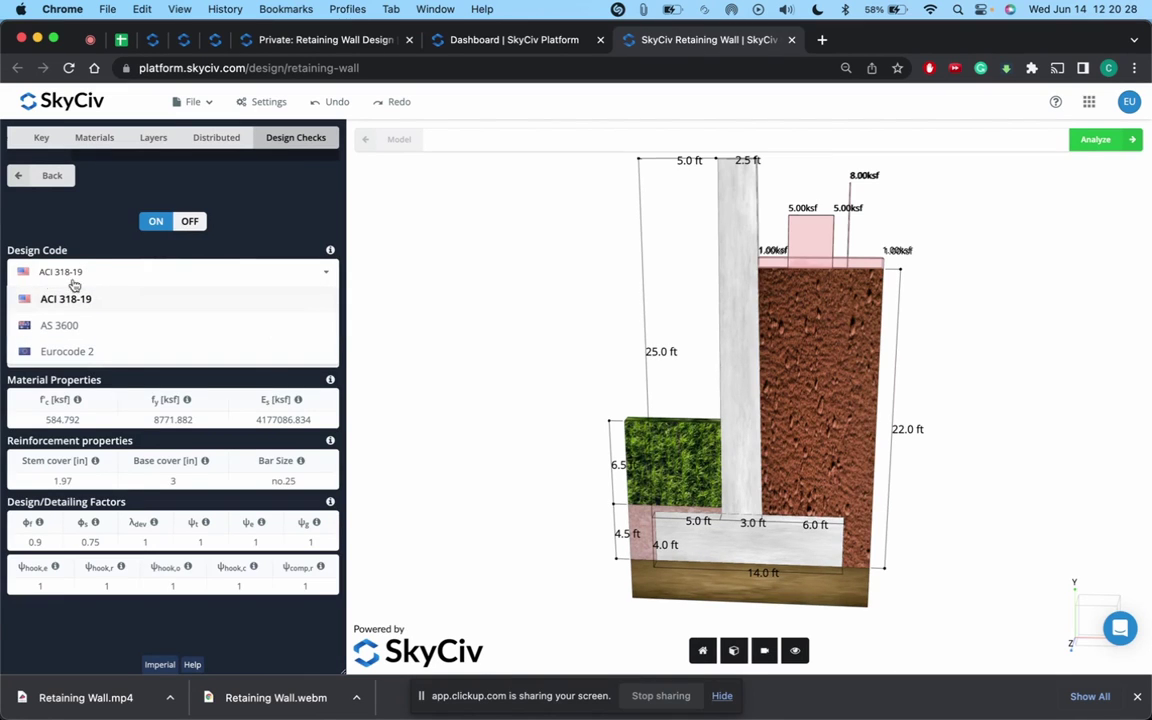
click(251, 244)
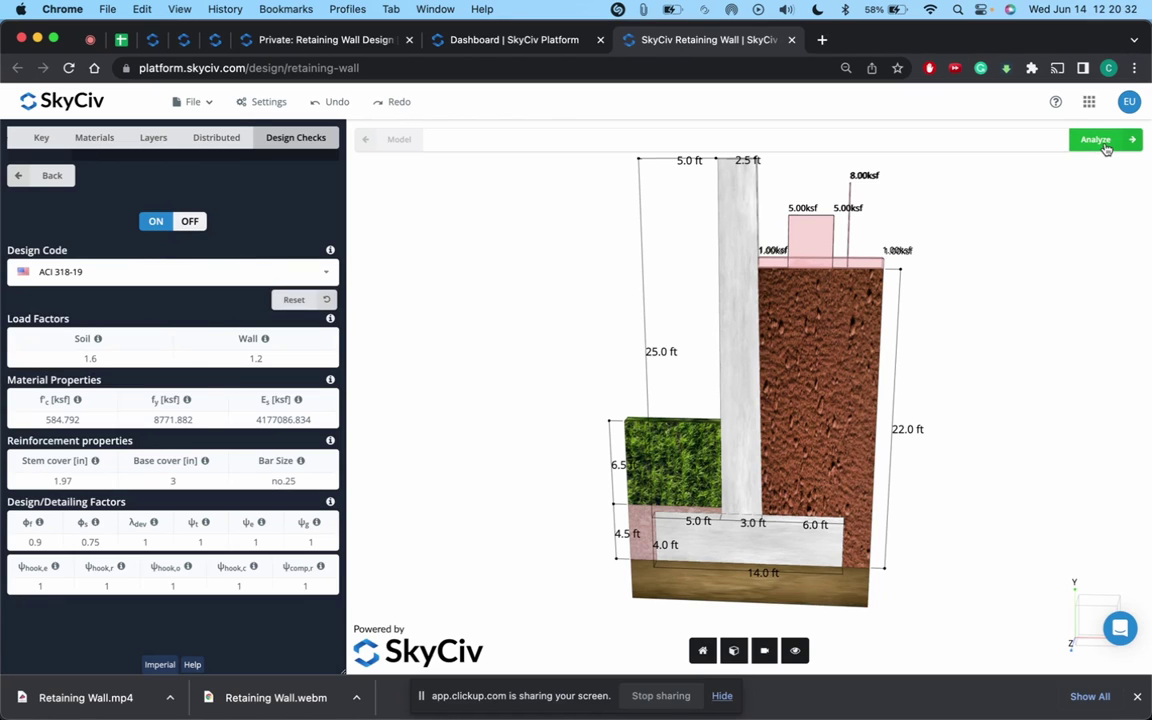
click(1100, 141)
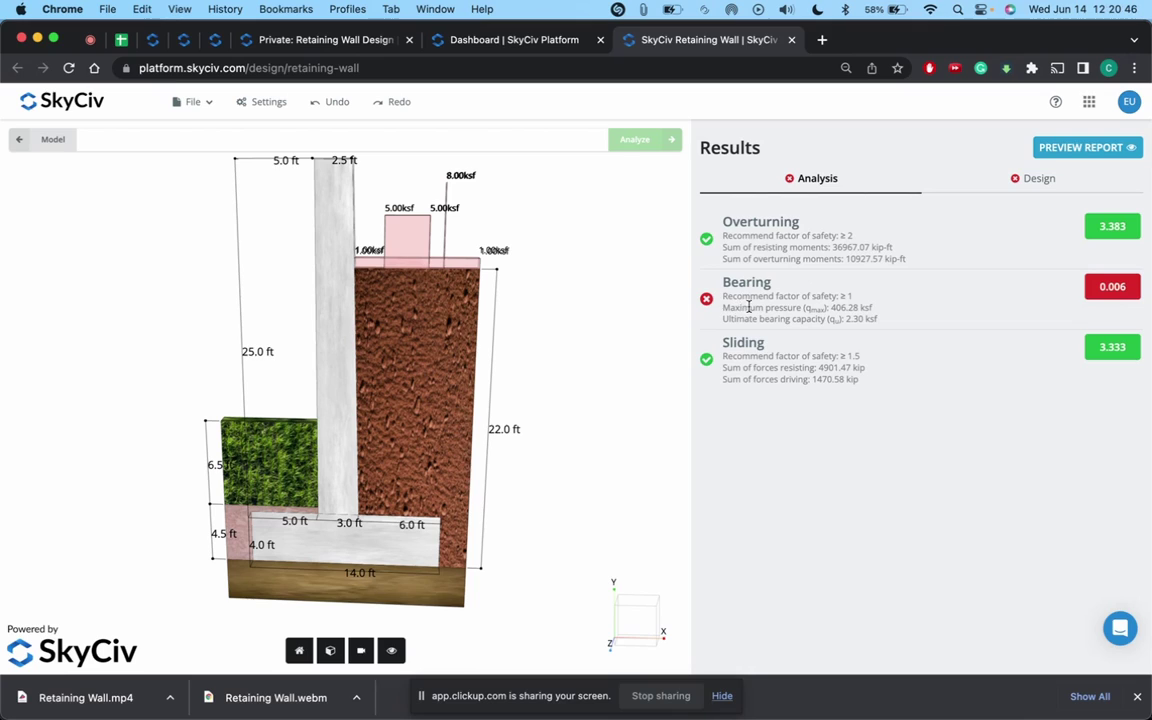
drag(723, 296, 796, 316)
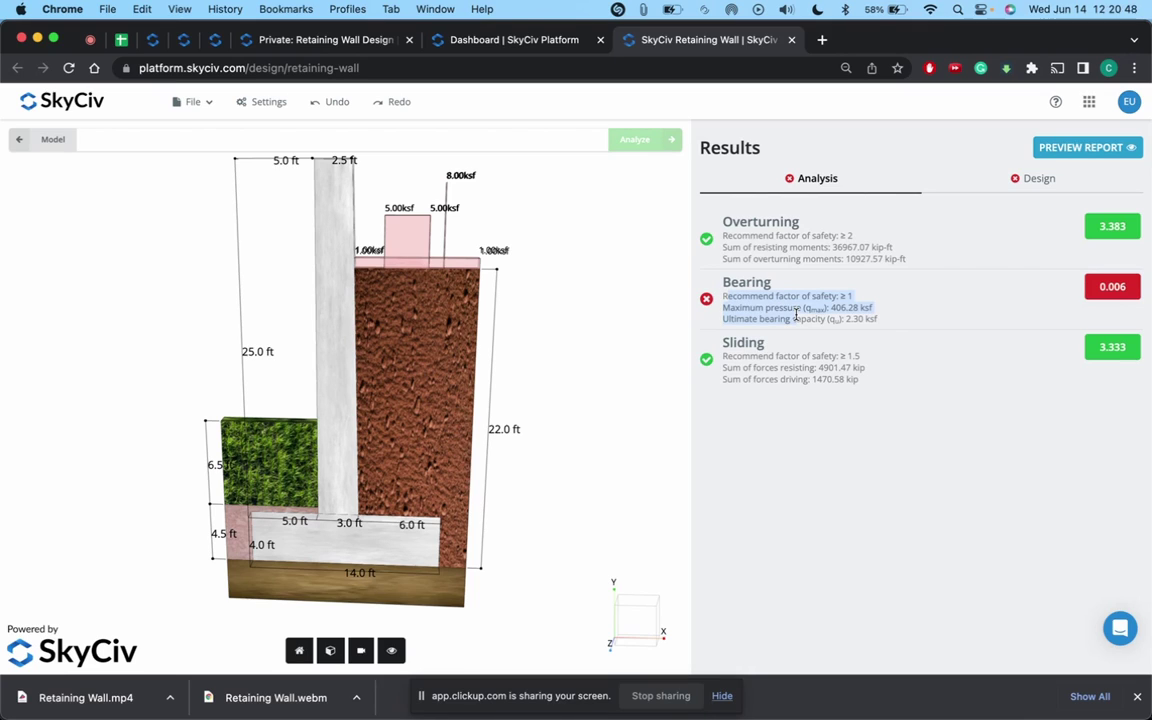
- Re-analyze the wall from the model inputs and open the detailed design report
click(20, 143)
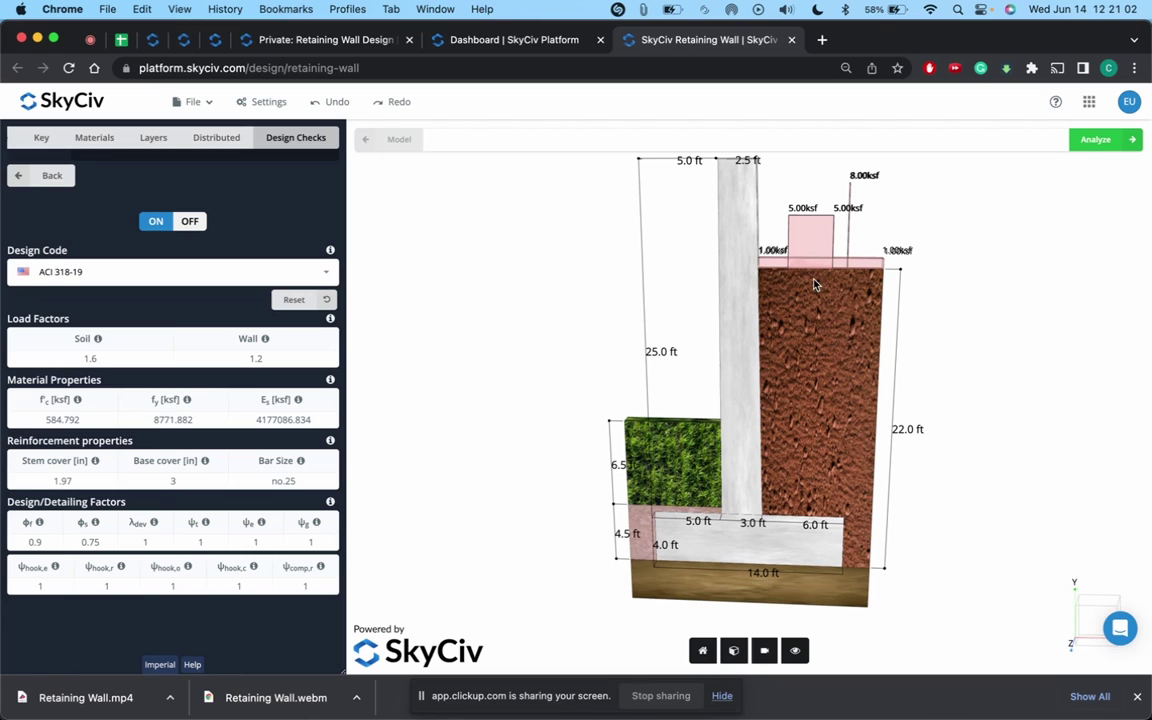
click(1095, 139)
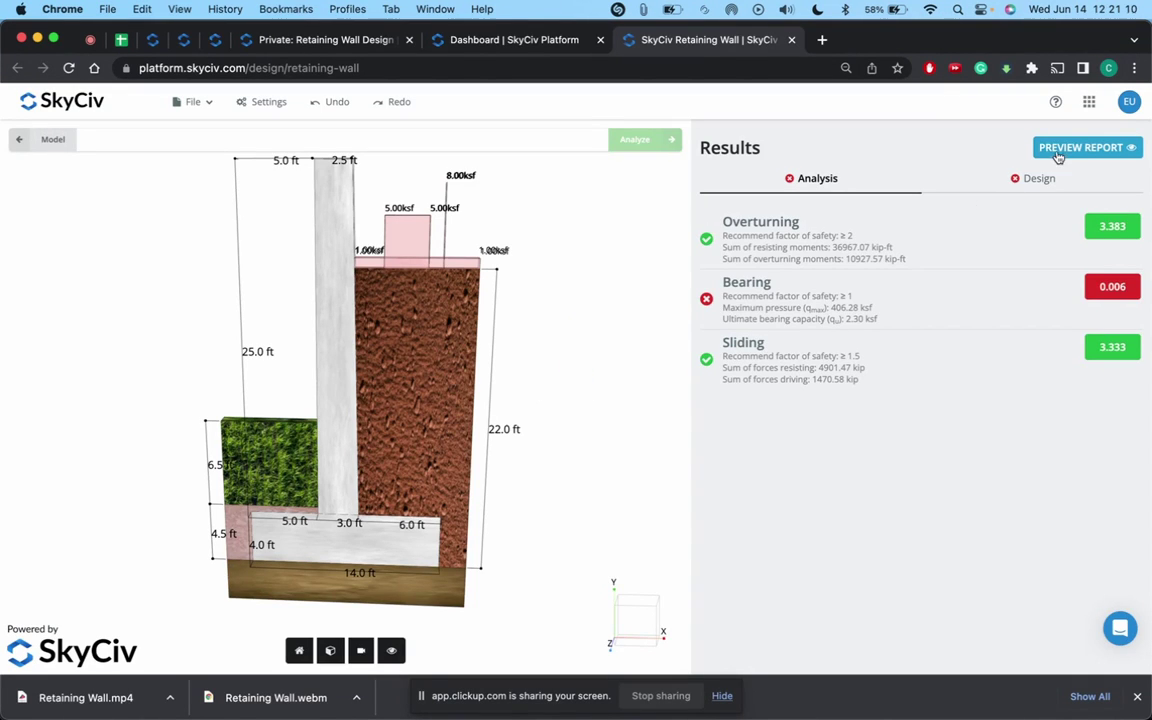
click(1060, 152)
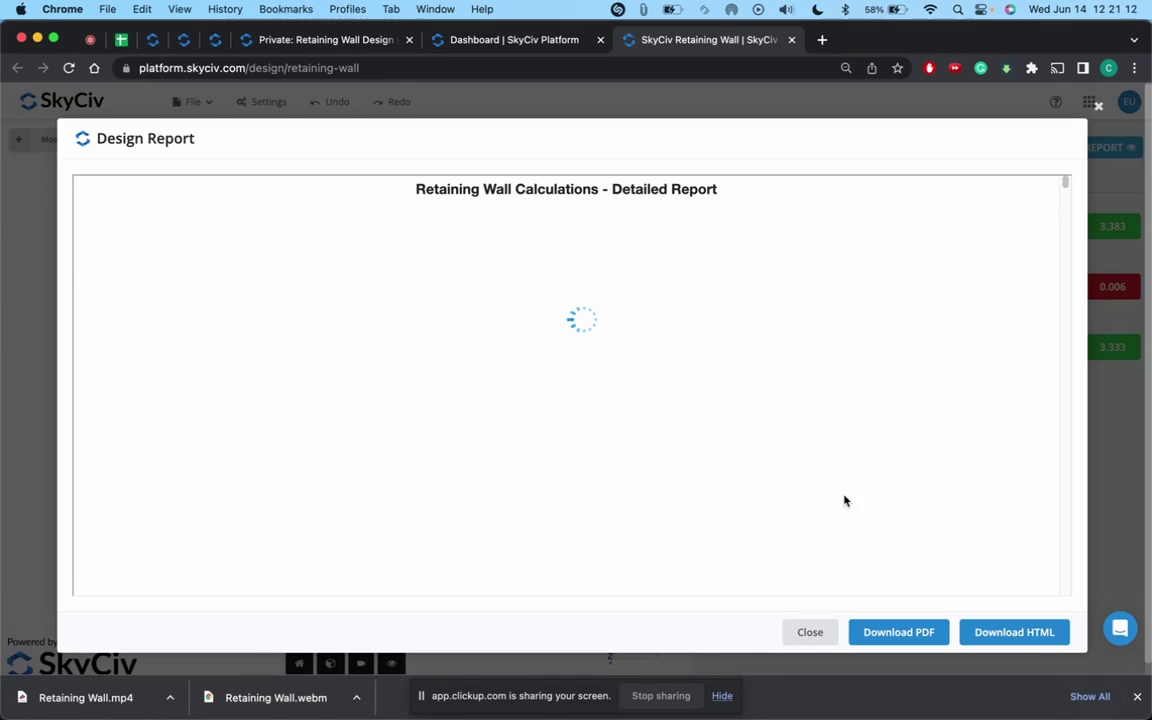
scroll(792, 504, down, 15)
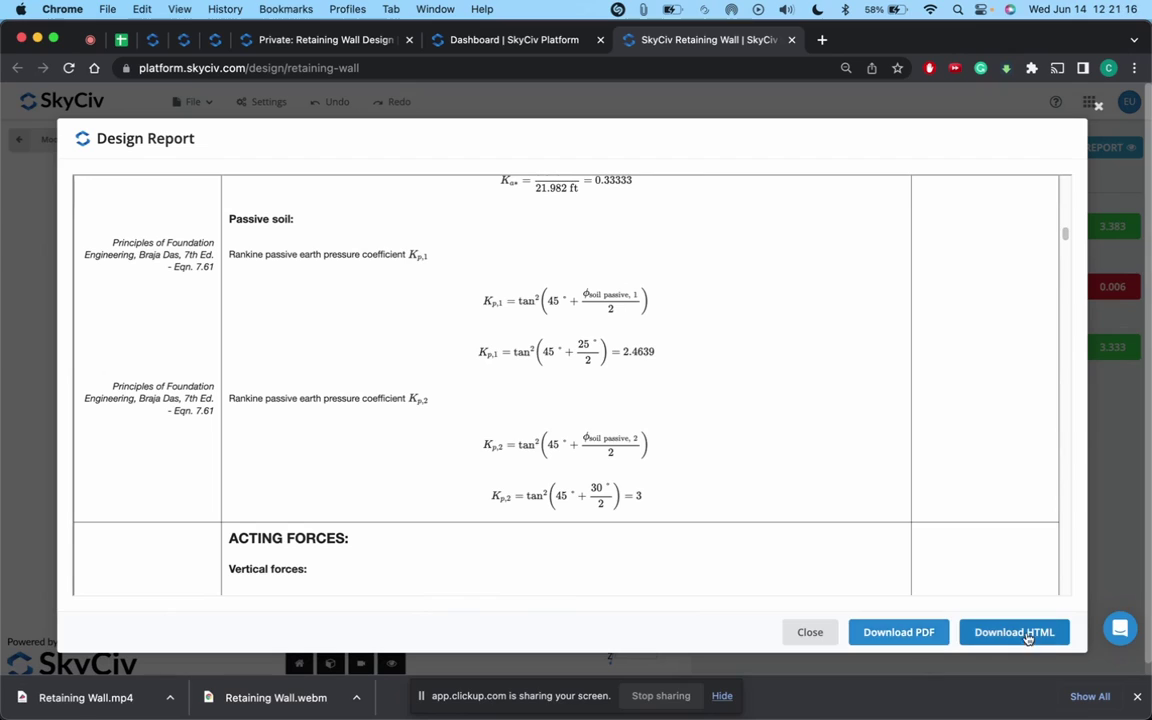
scroll(768, 406, down, 3)
scroll(770, 406, down, 10)
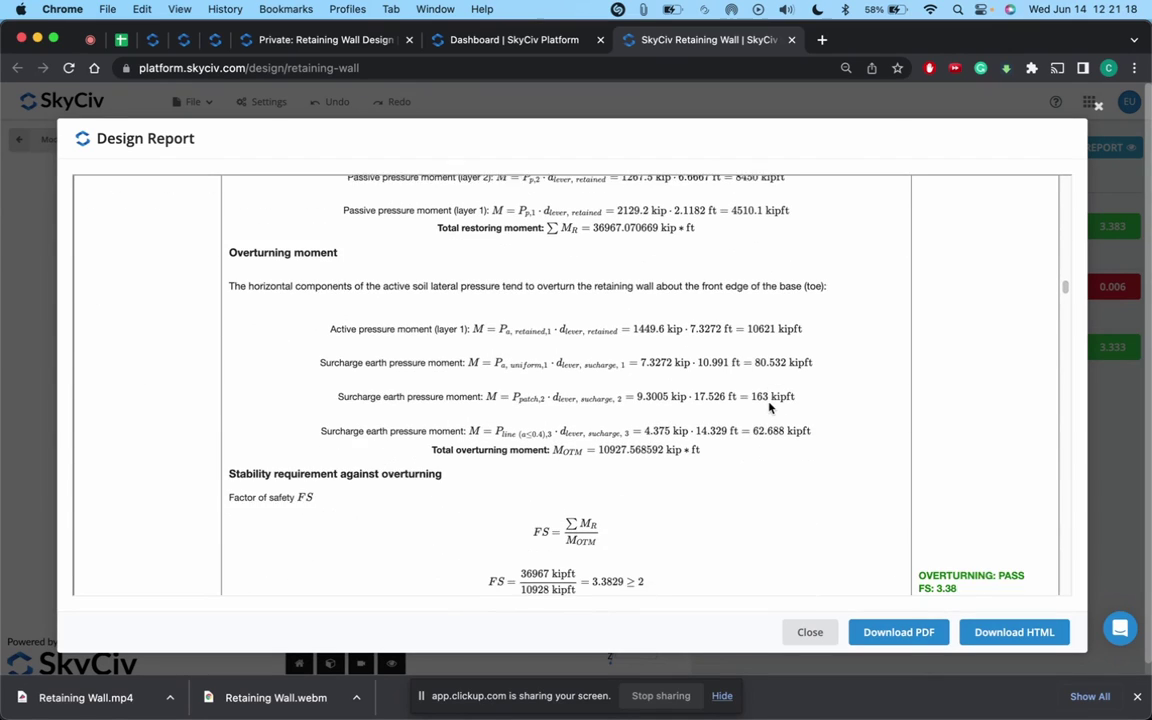
click(1098, 105)
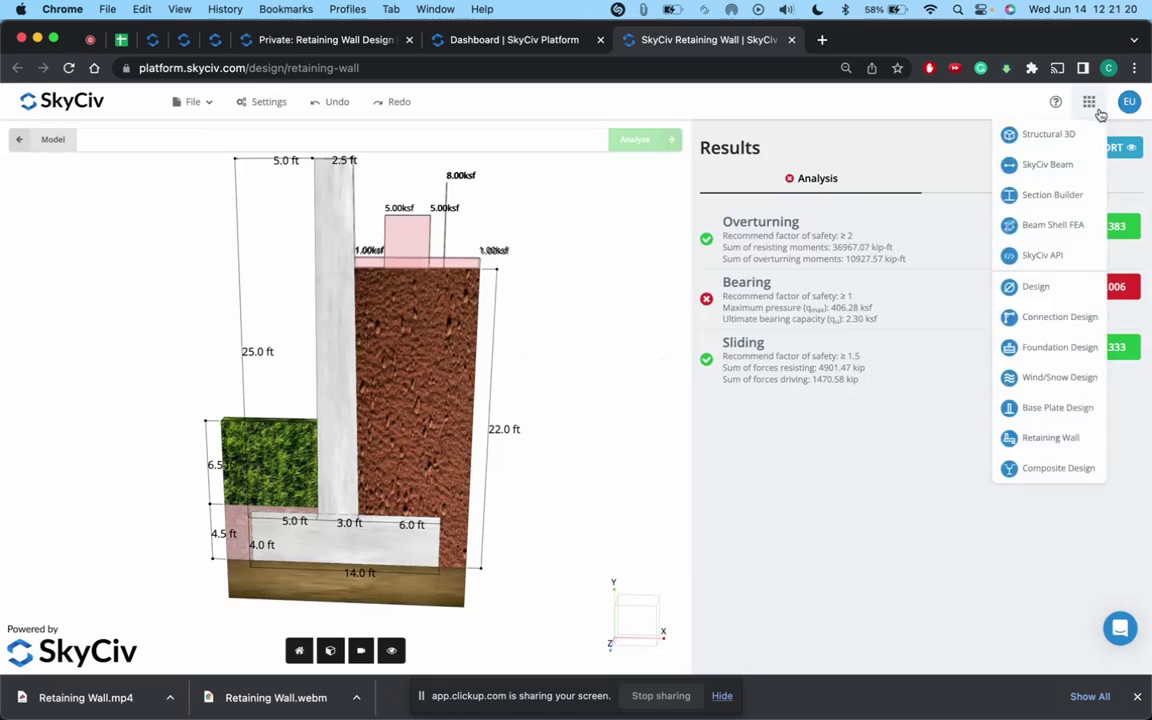